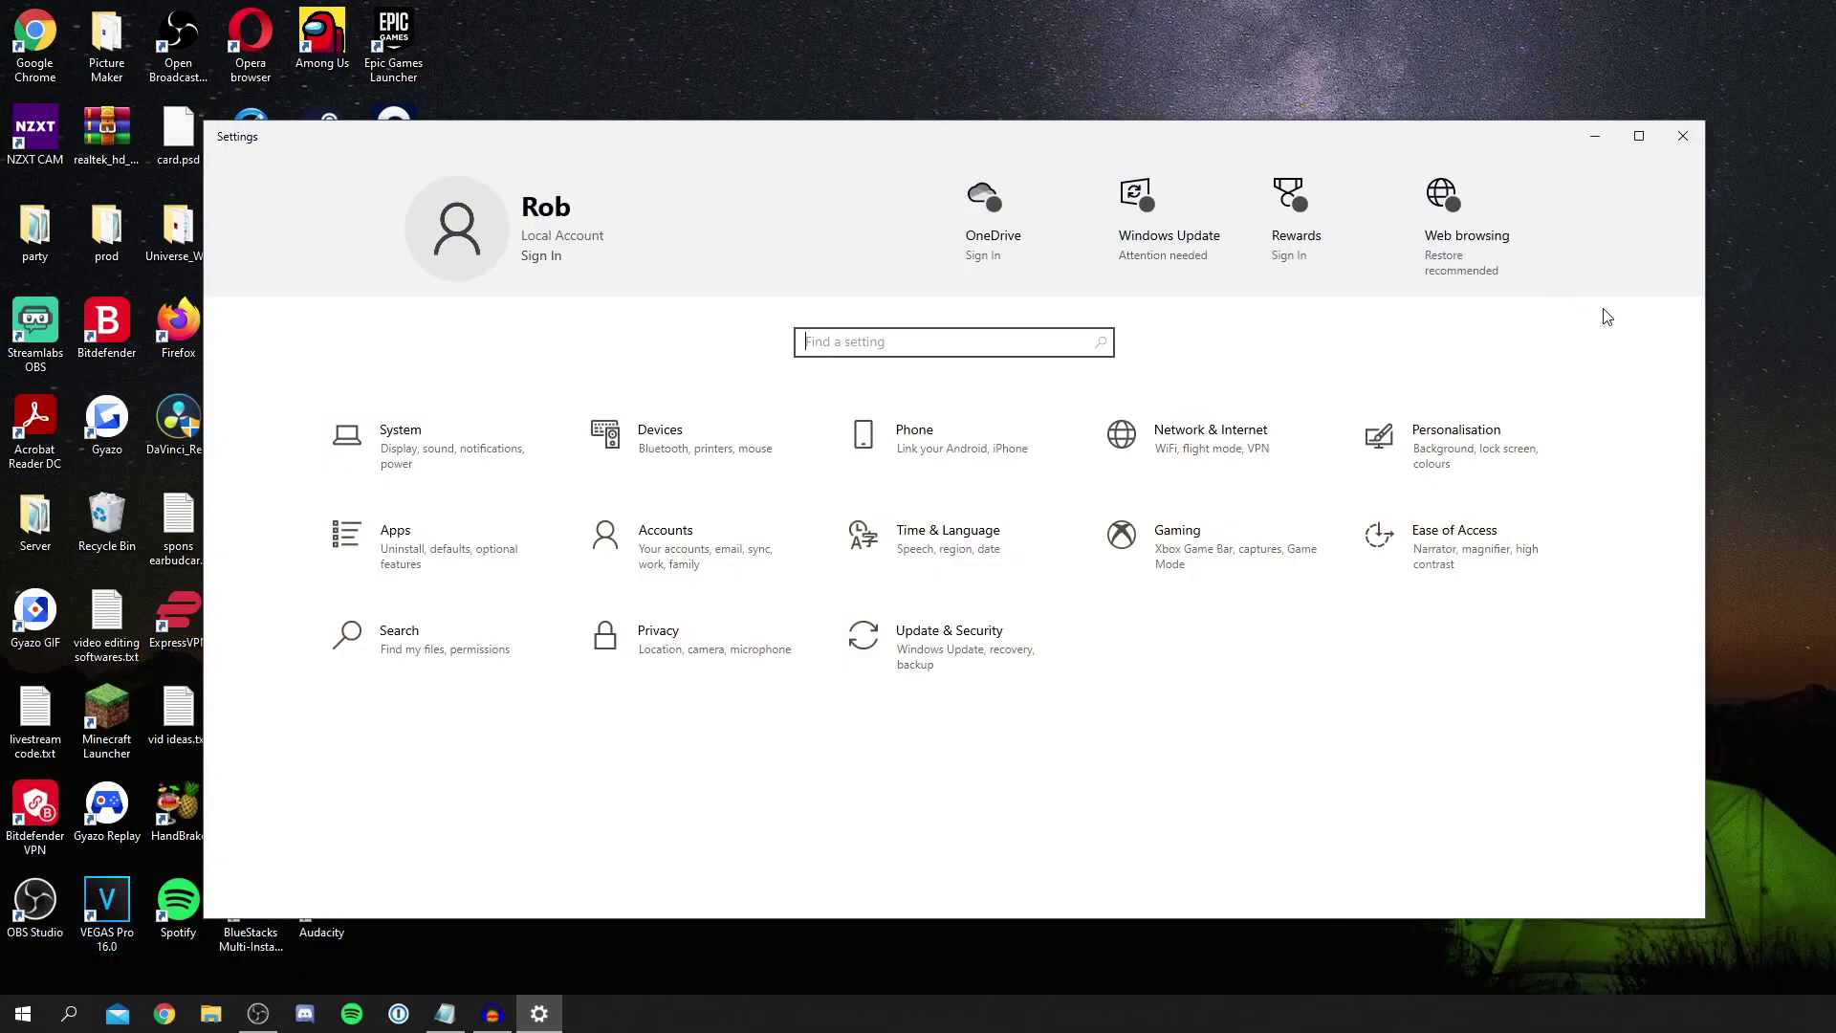
Step: Move the open Settings window slightly to the right on the desktop
{"action": "left_click_drag", "start_coordinate": [1104, 141], "coordinate": [1125, 138]}
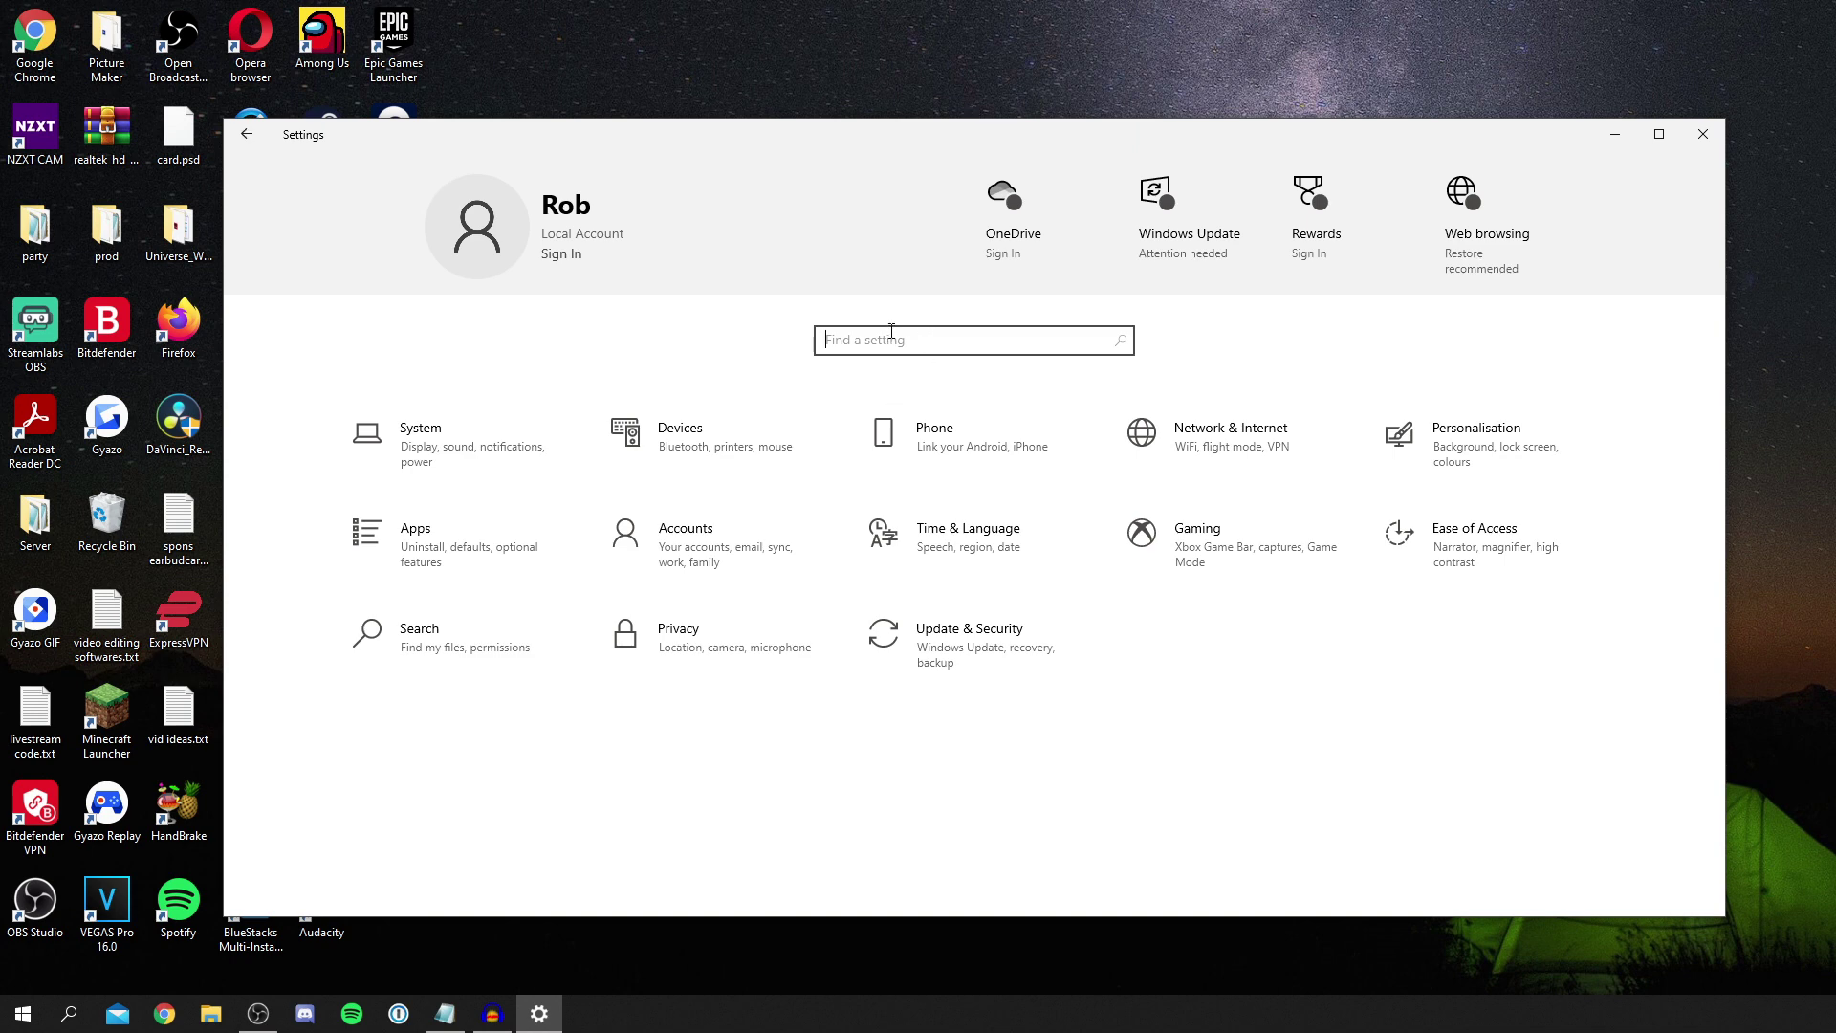
Step: Search 'updates', run a Windows Update check, then go back to Settings home
{"action": "type", "text": "updates"}
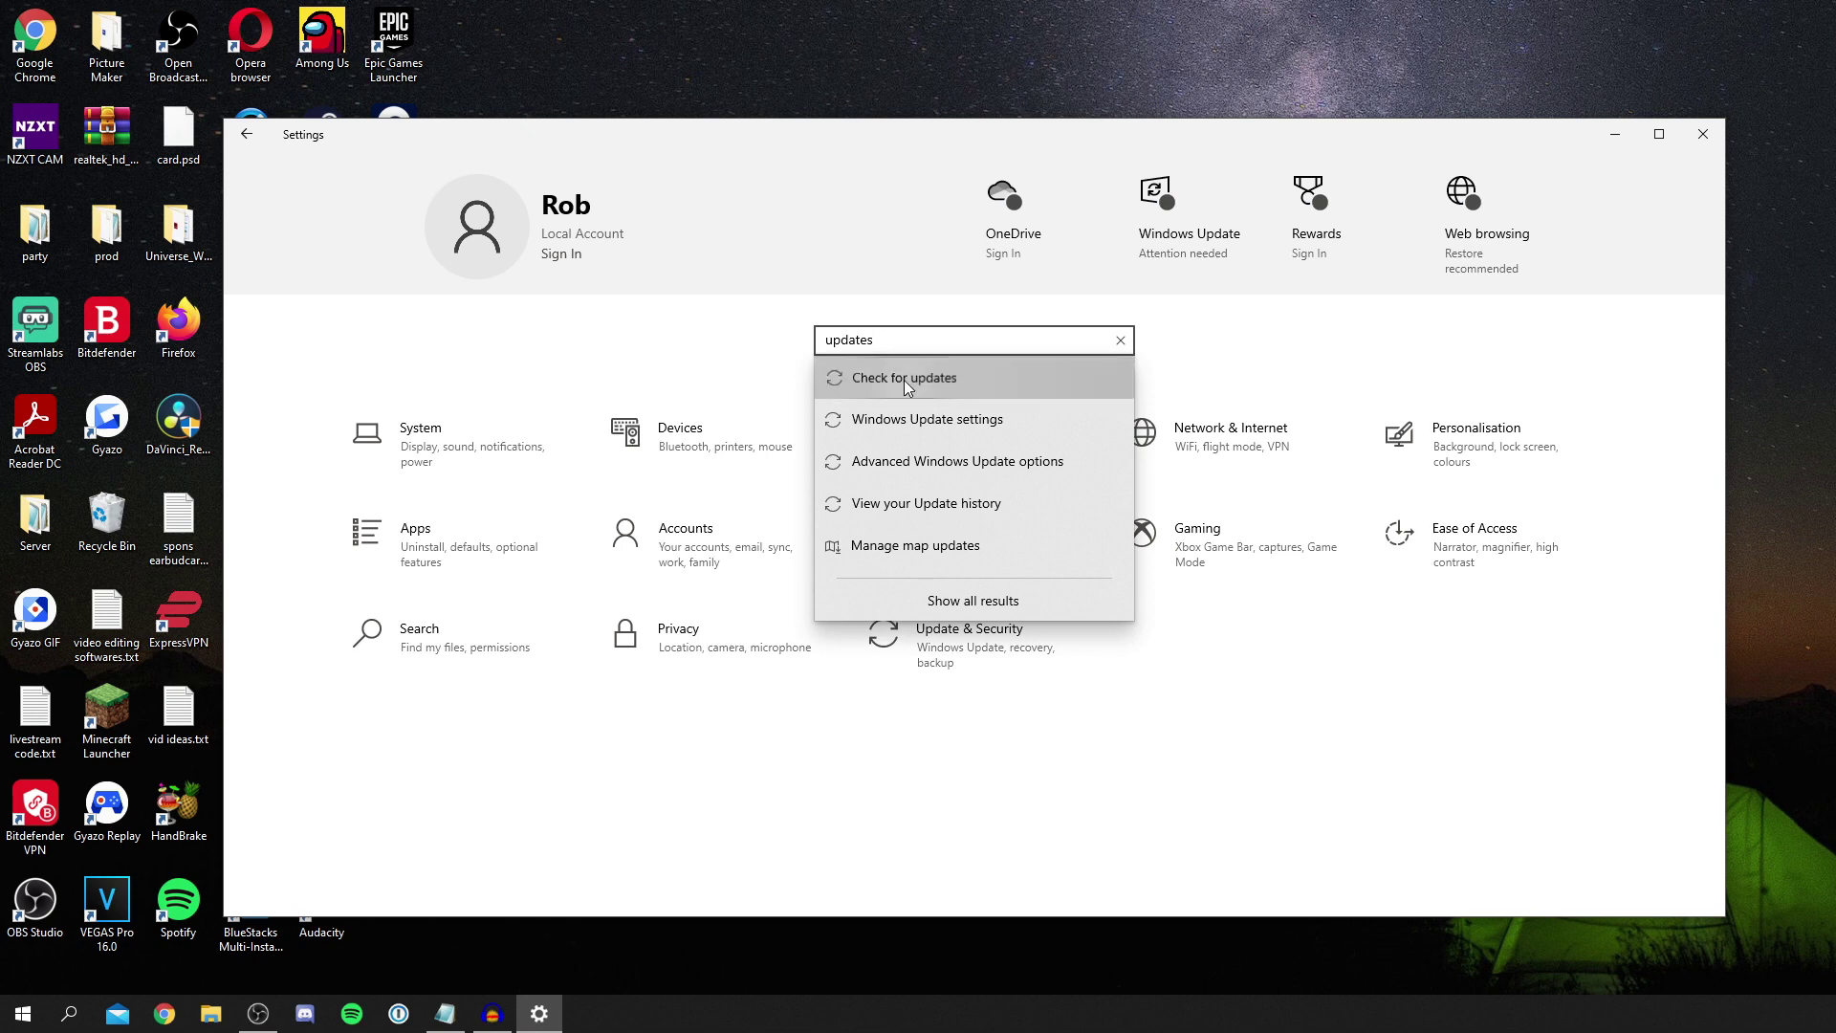
{"action": "left_click", "coordinate": [903, 380]}
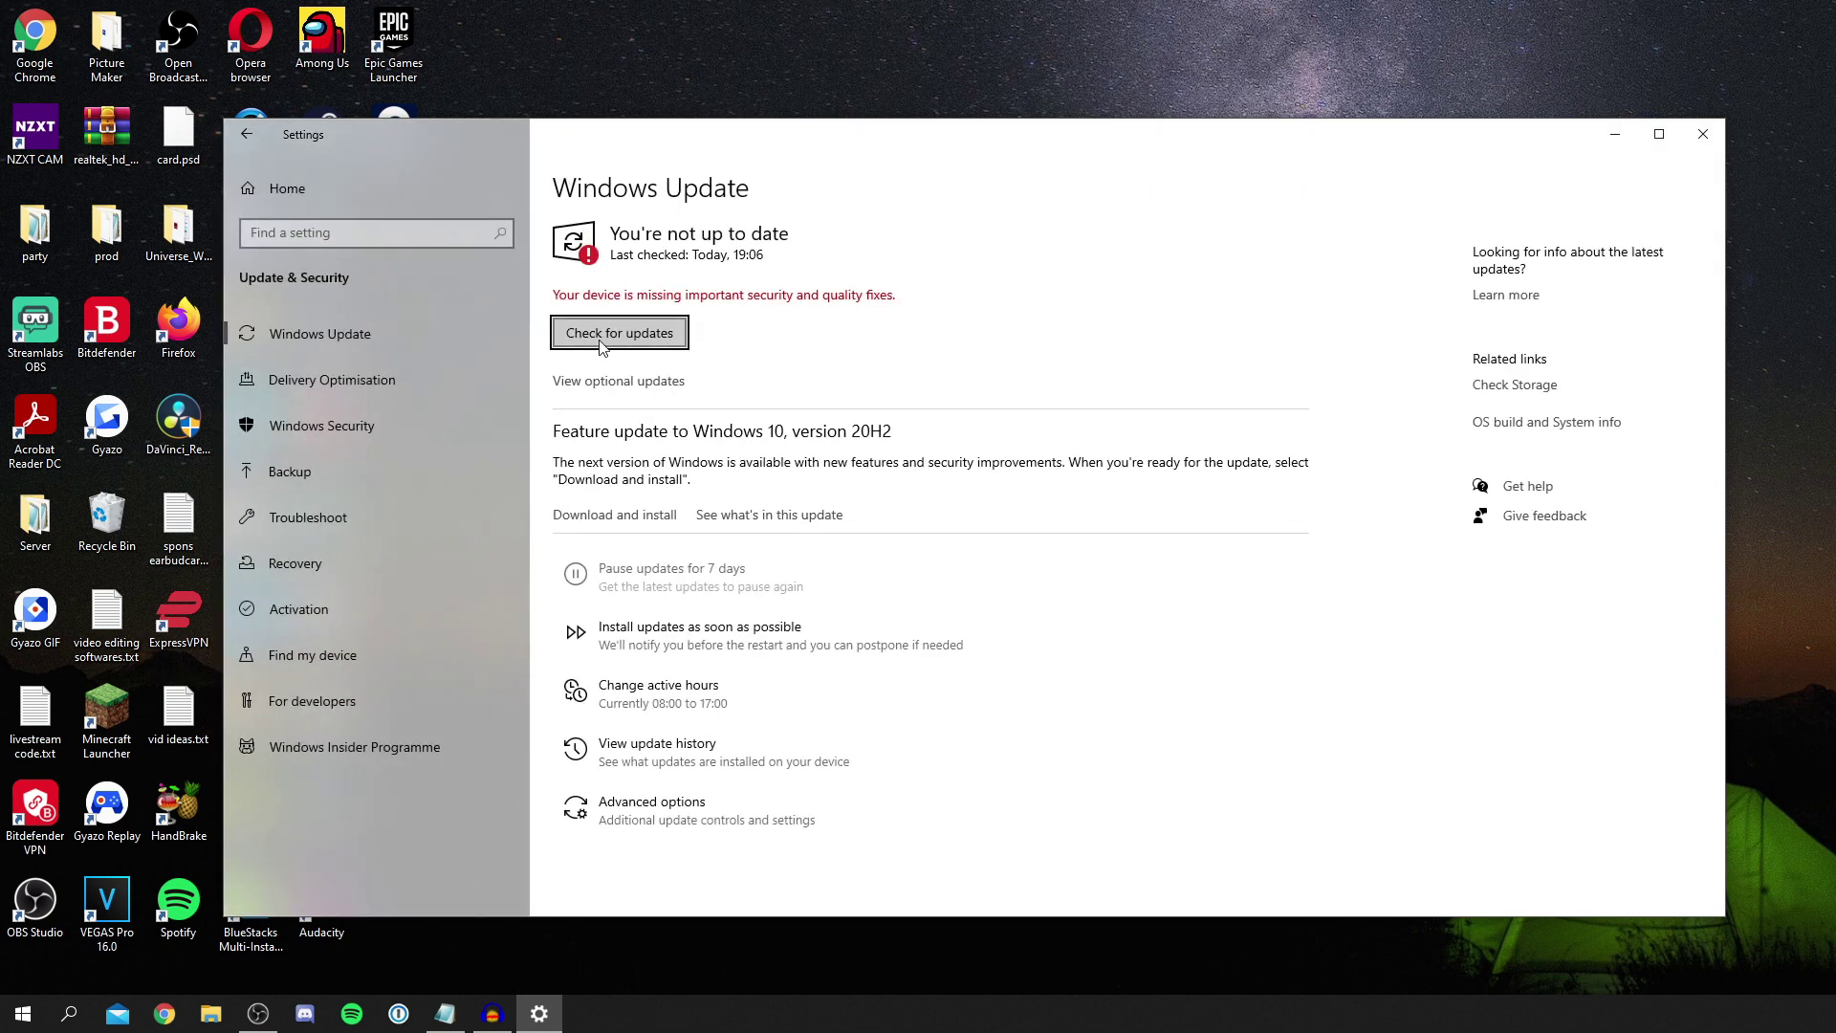
{"action": "left_click", "coordinate": [635, 342]}
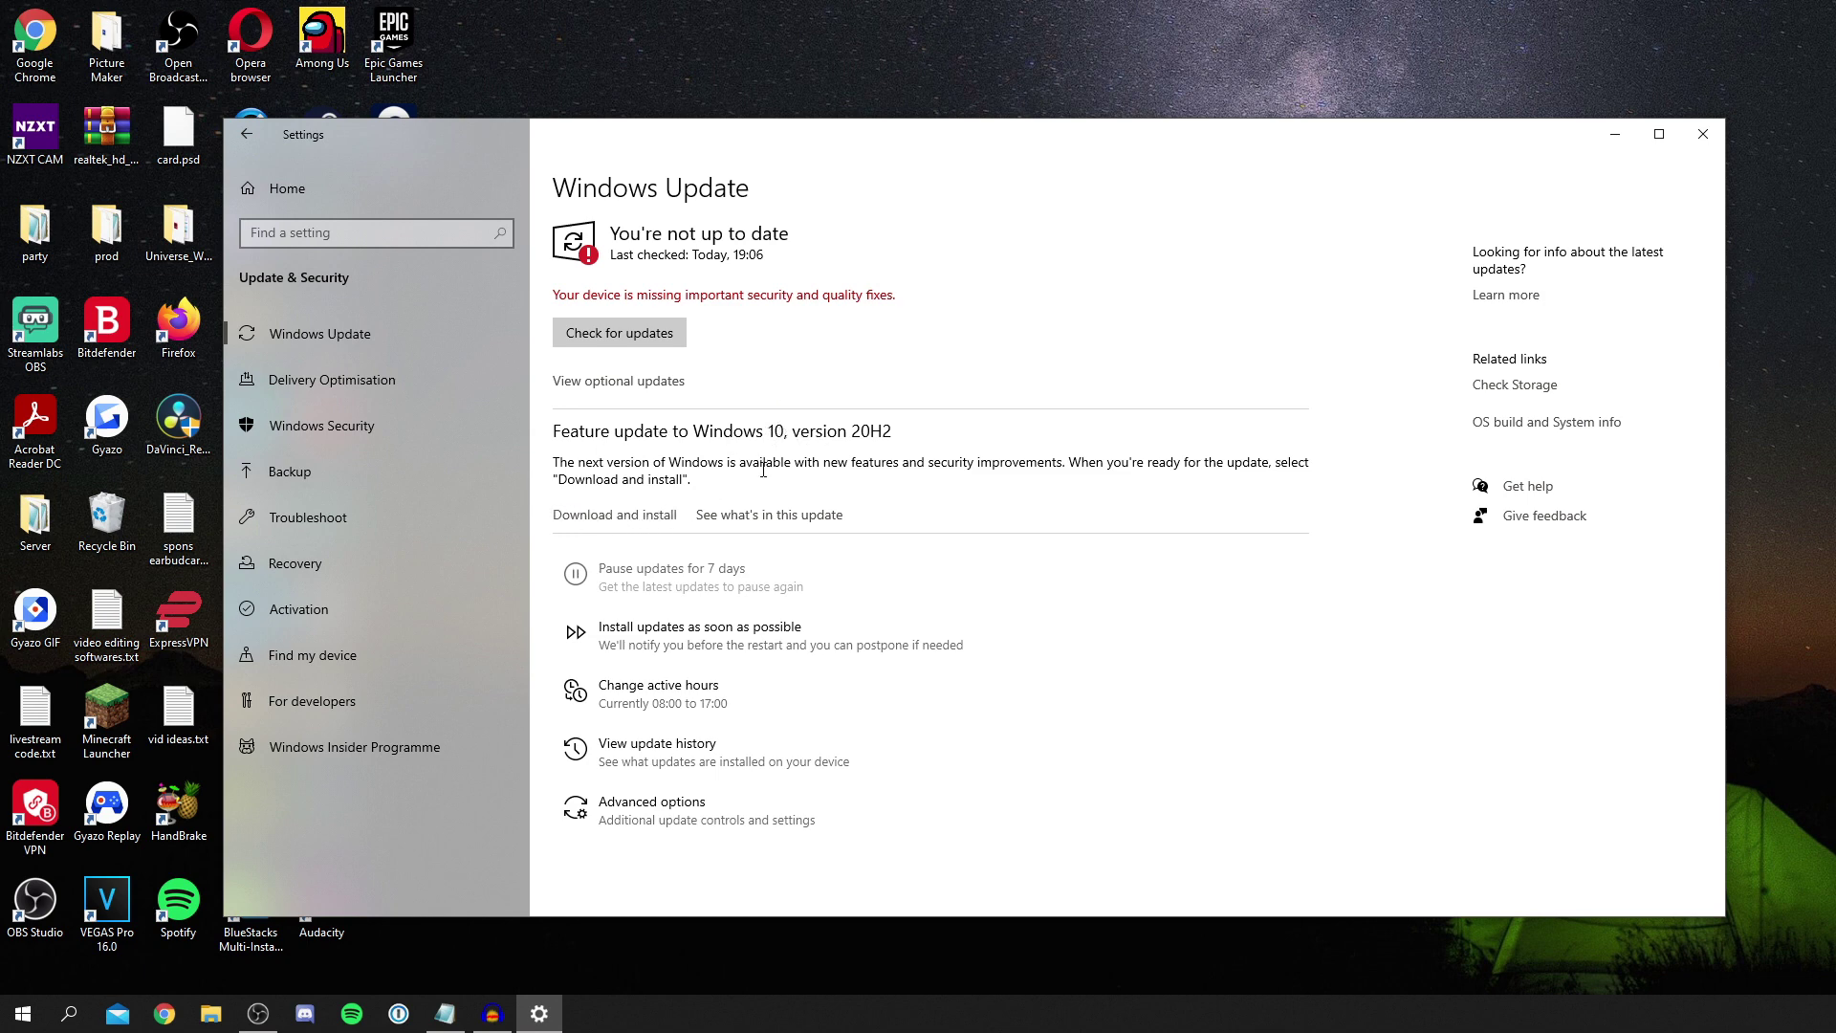
{"action": "key", "text": "alt+Left"}
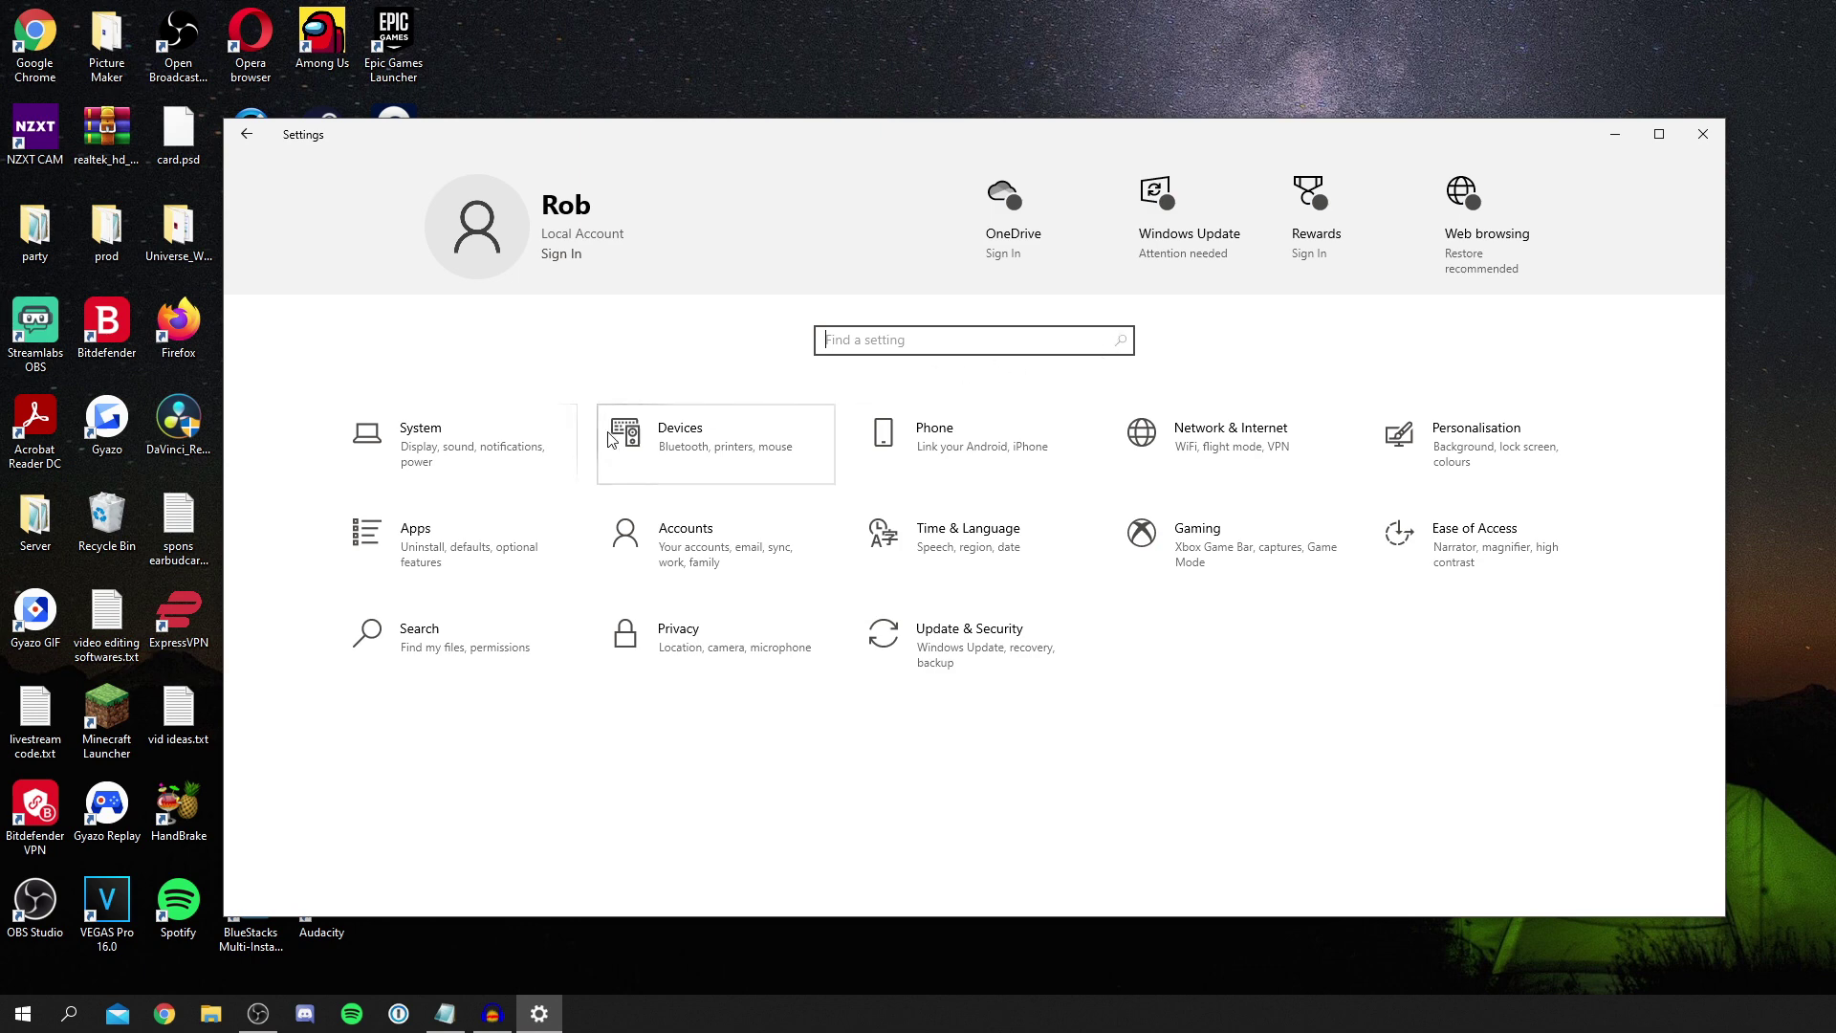
Step: Open System > Notifications & actions and review it, leaving app notifications on for now
{"action": "left_click", "coordinate": [459, 459]}
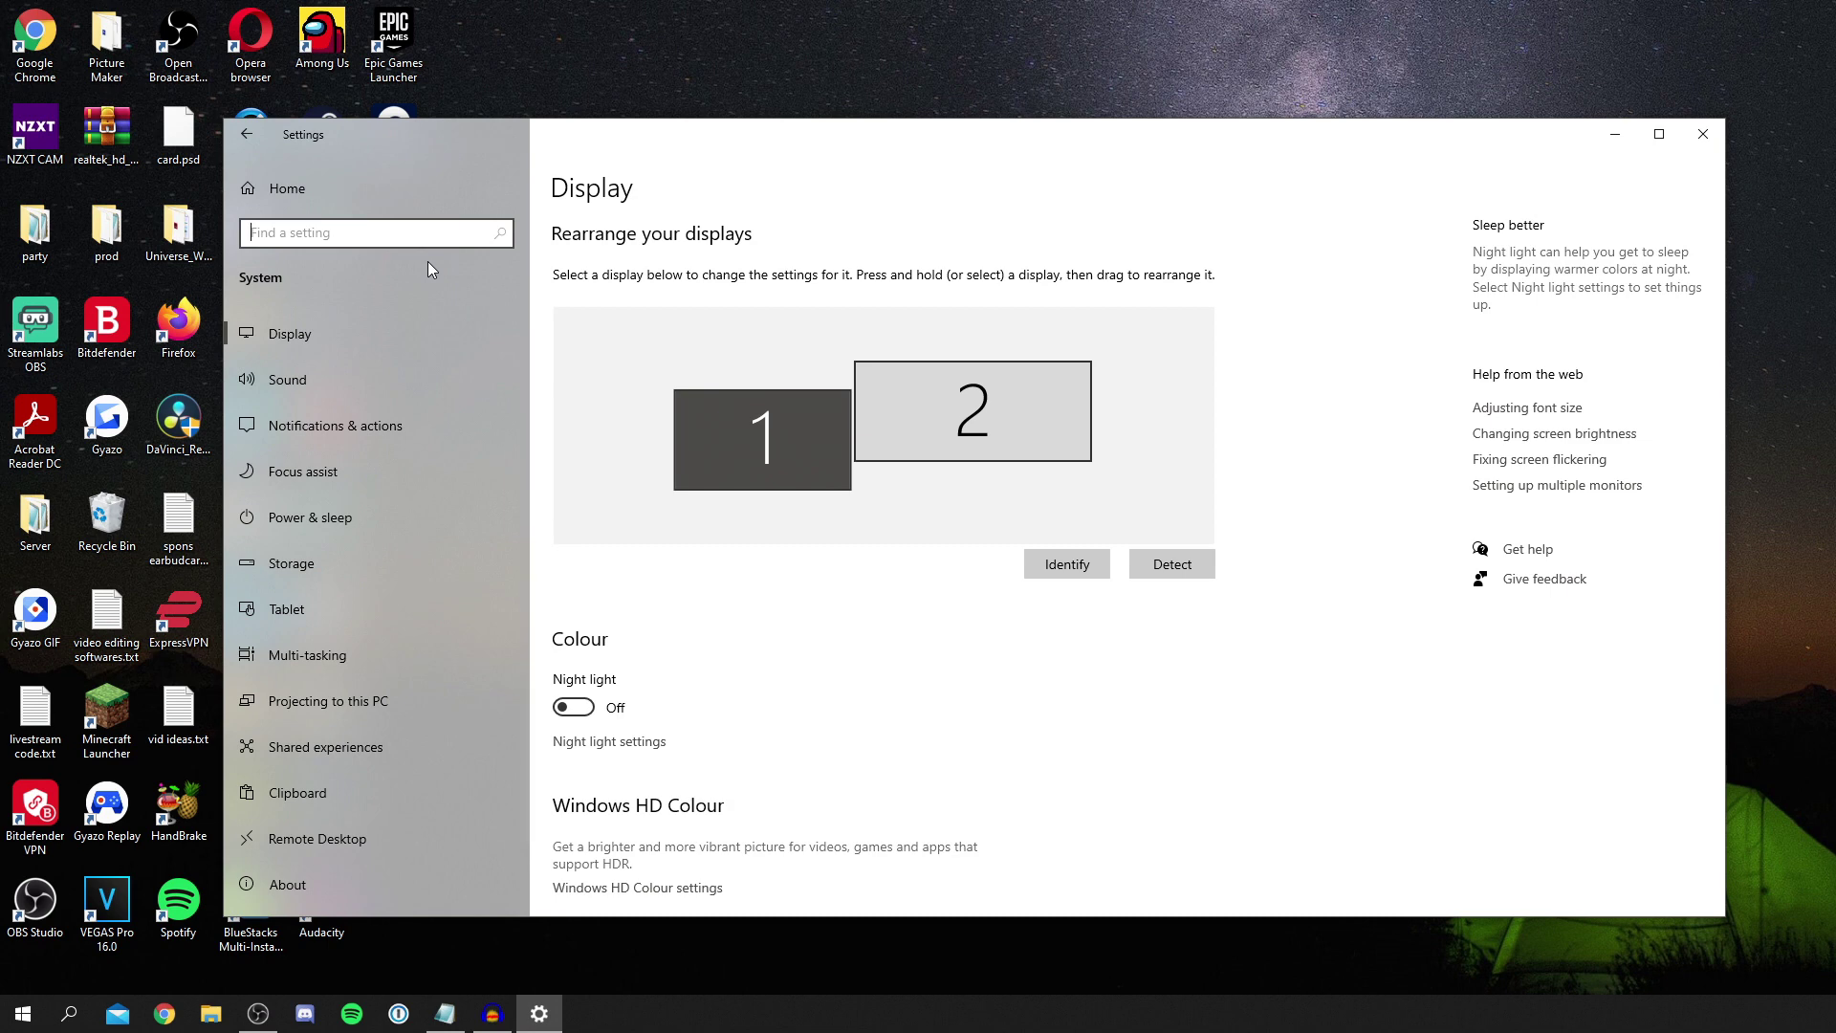
{"action": "left_click", "coordinate": [354, 424]}
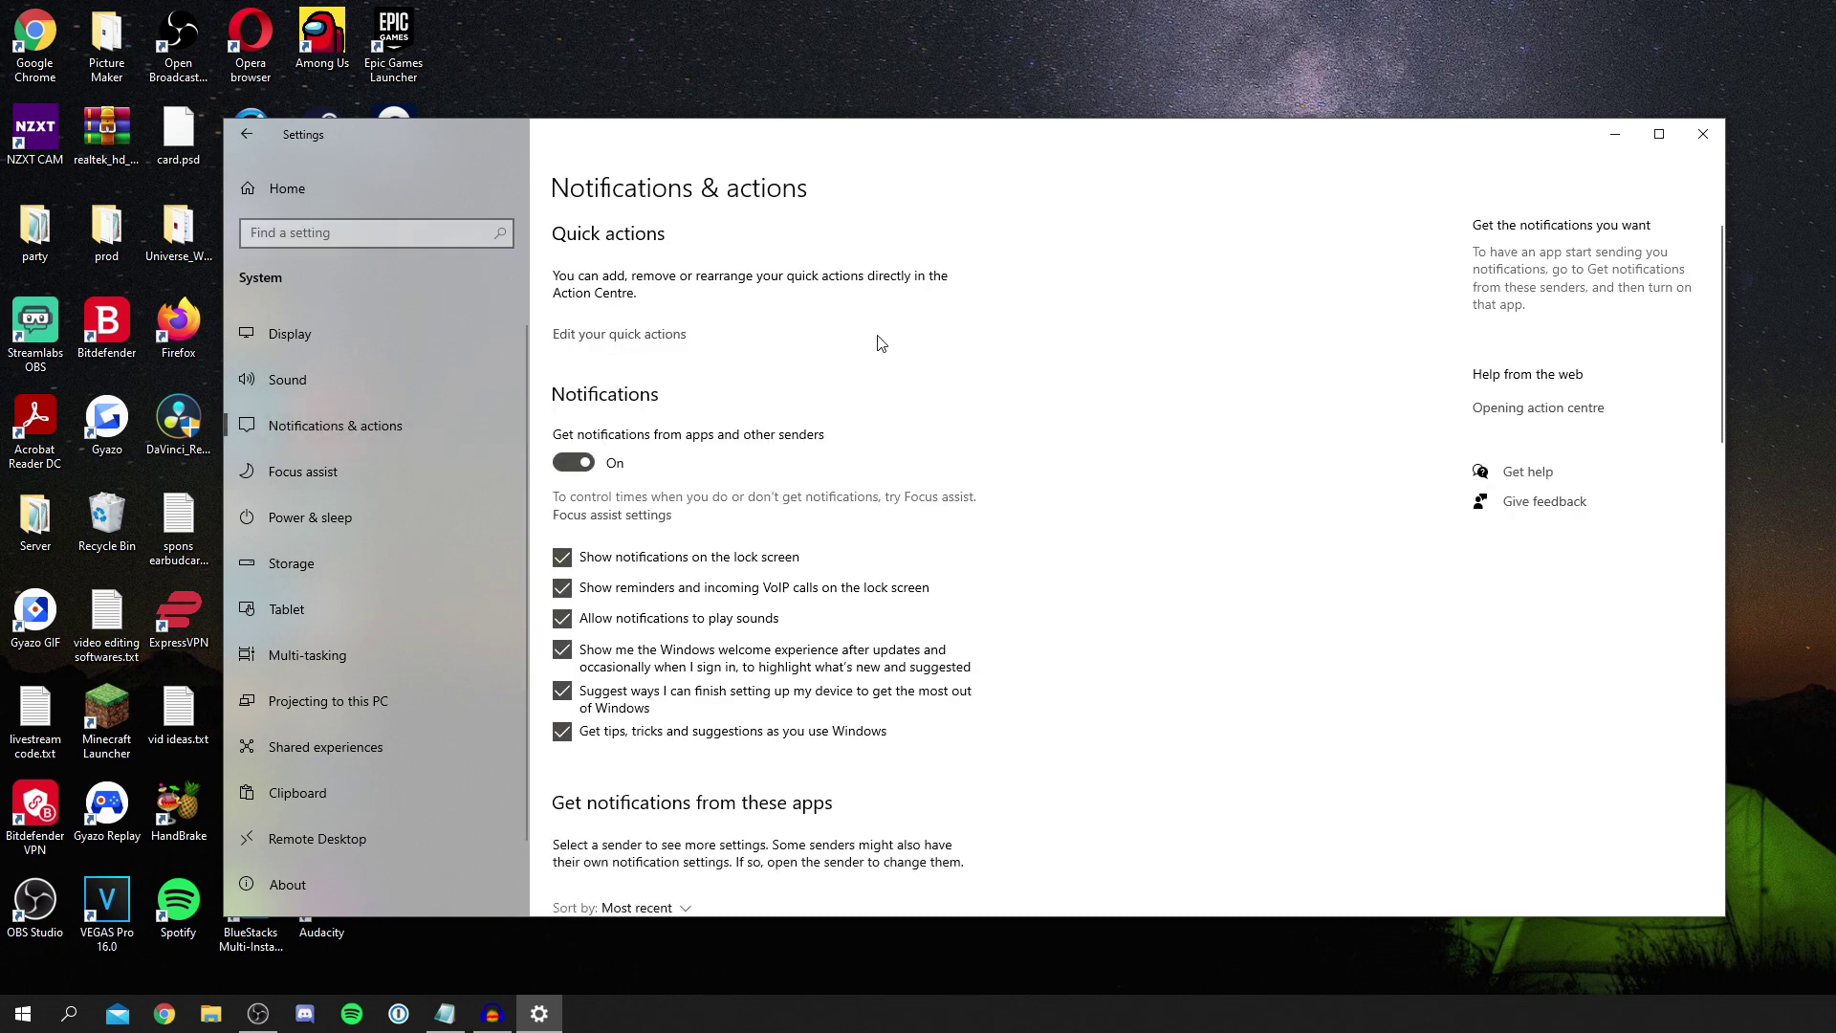
{"action": "scroll", "coordinate": [885, 325], "scroll_direction": "down", "scroll_amount": 3}
{"action": "scroll", "coordinate": [899, 330], "scroll_direction": "up", "scroll_amount": 3}
{"action": "left_click", "coordinate": [585, 465]}
{"action": "scroll", "coordinate": [739, 445], "scroll_direction": "down", "scroll_amount": 2}
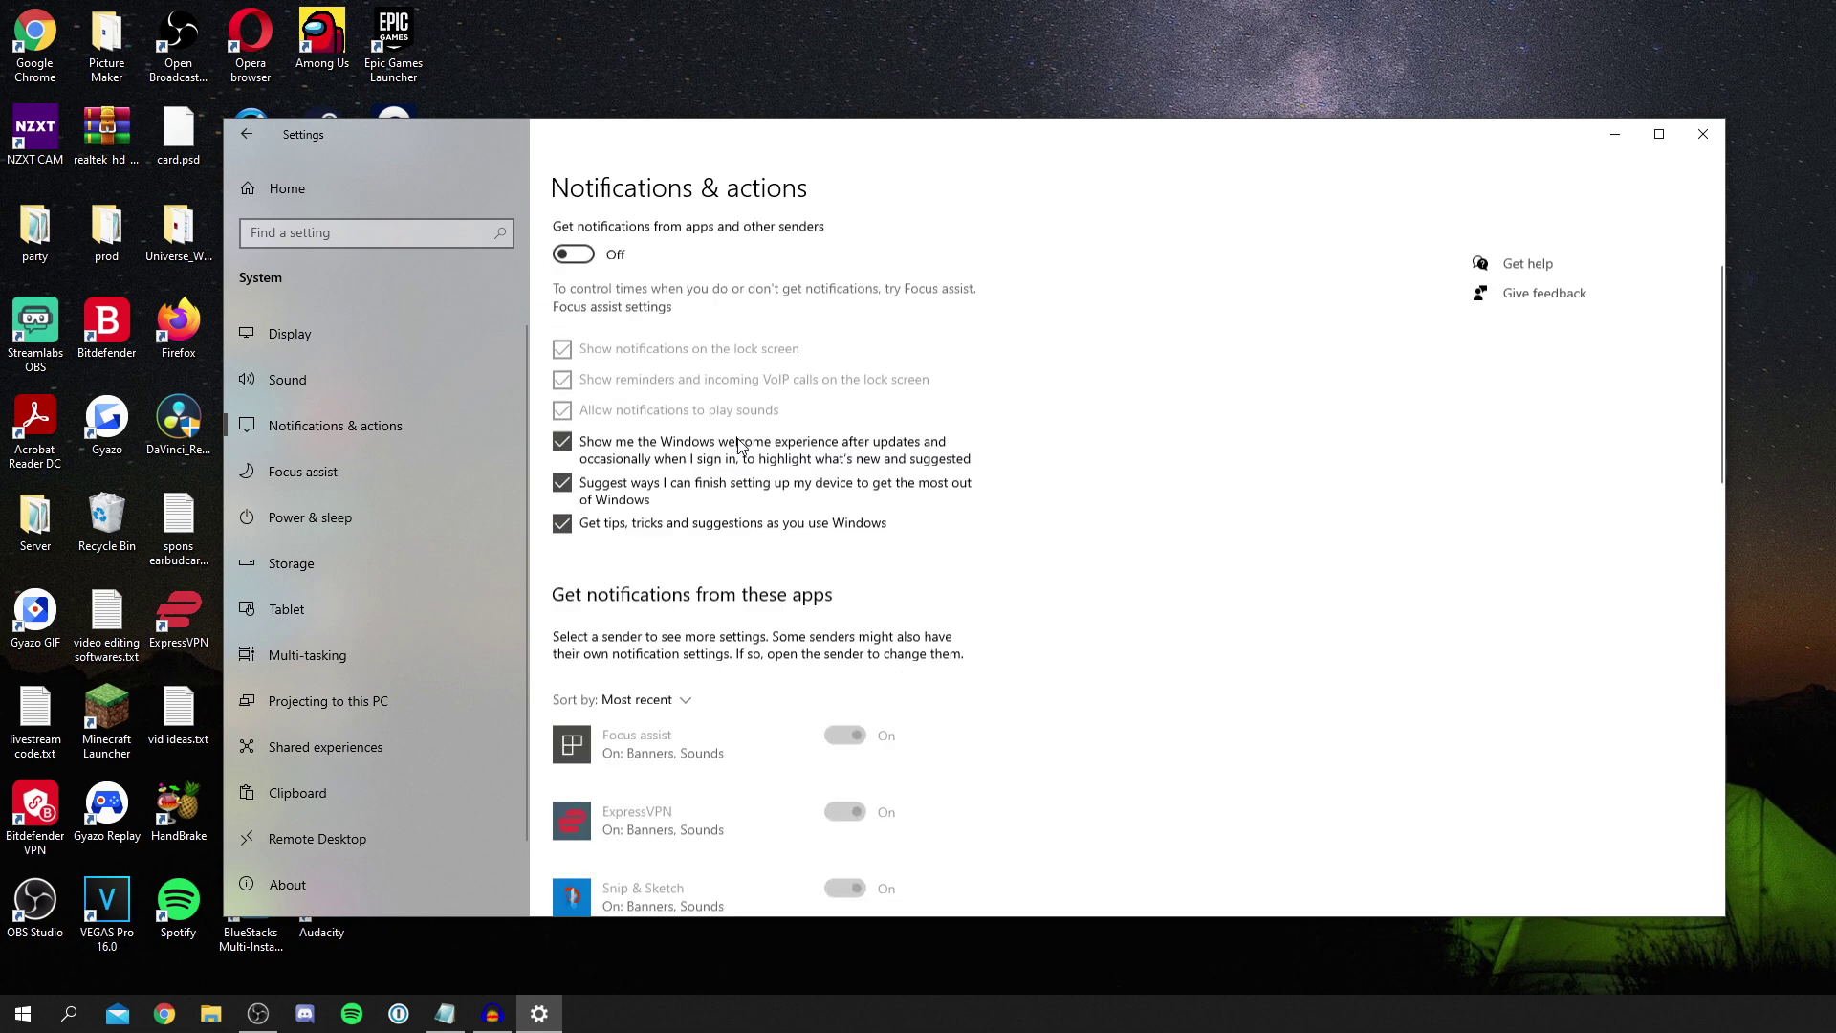
{"action": "scroll", "coordinate": [738, 445], "scroll_direction": "down", "scroll_amount": 5}
{"action": "scroll", "coordinate": [771, 446], "scroll_direction": "up", "scroll_amount": 7}
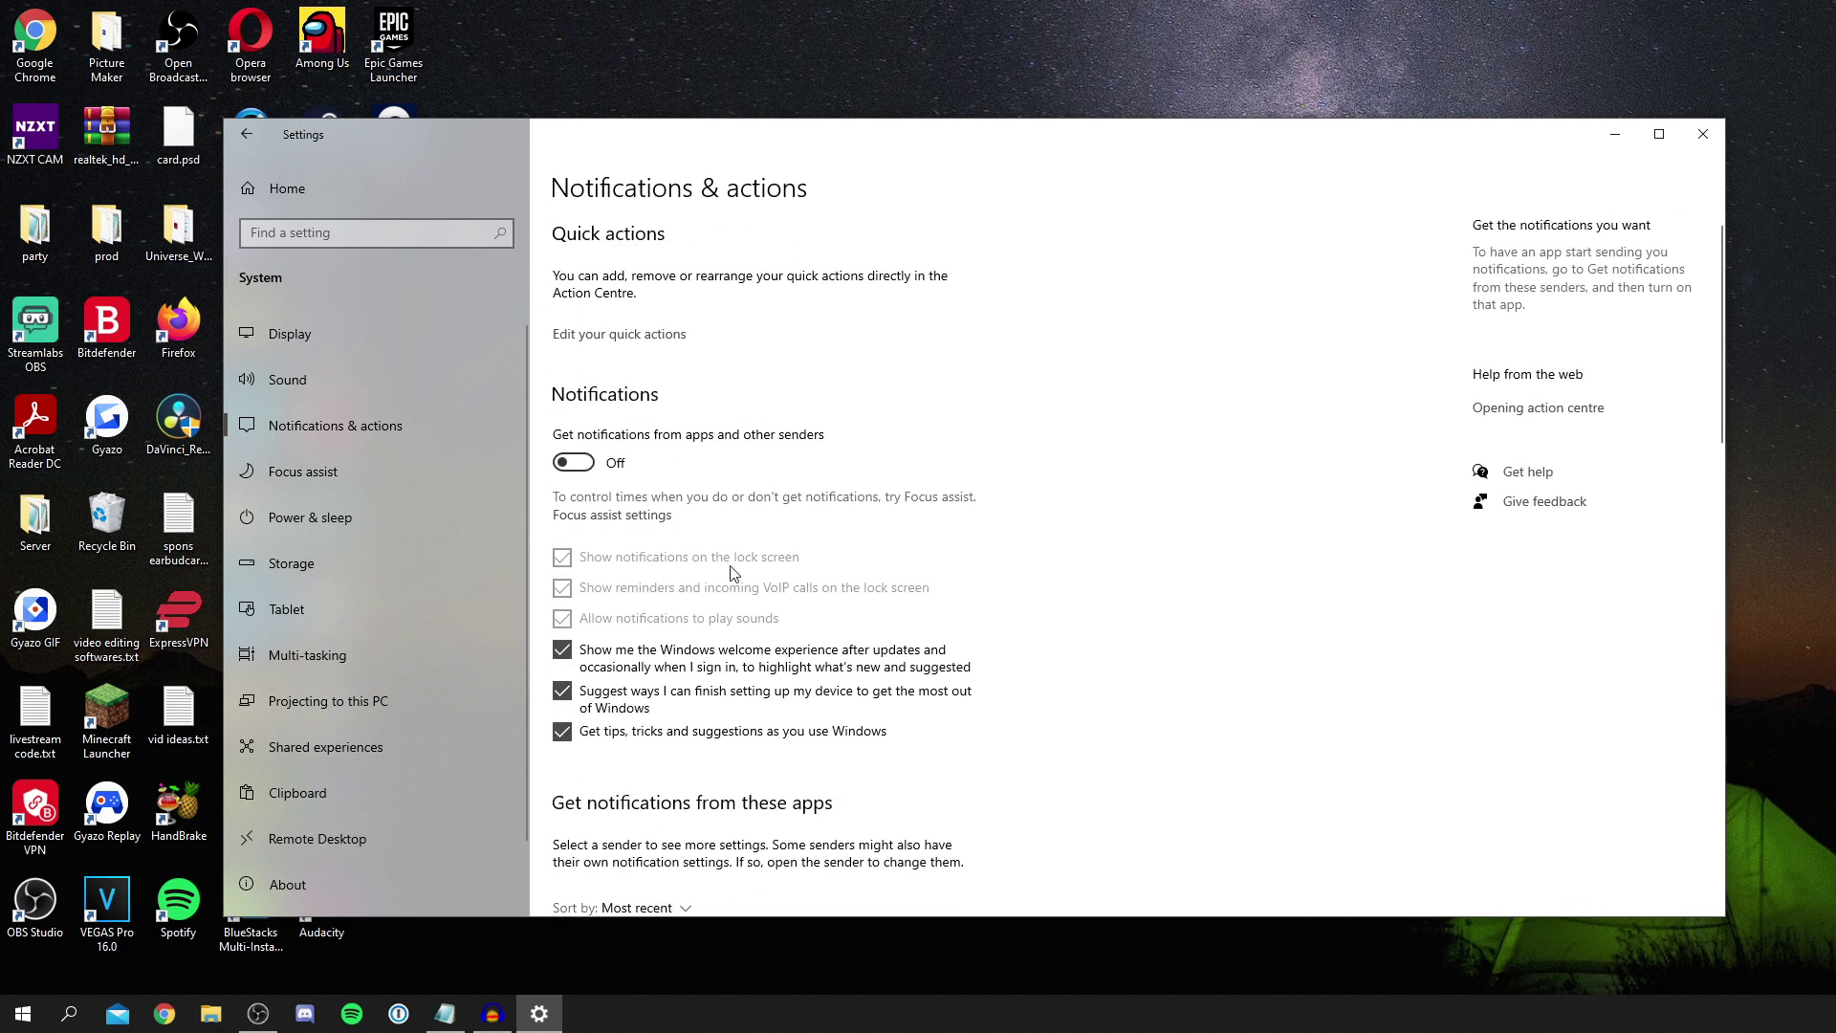
{"action": "scroll", "coordinate": [774, 660], "scroll_direction": "down", "scroll_amount": 5}
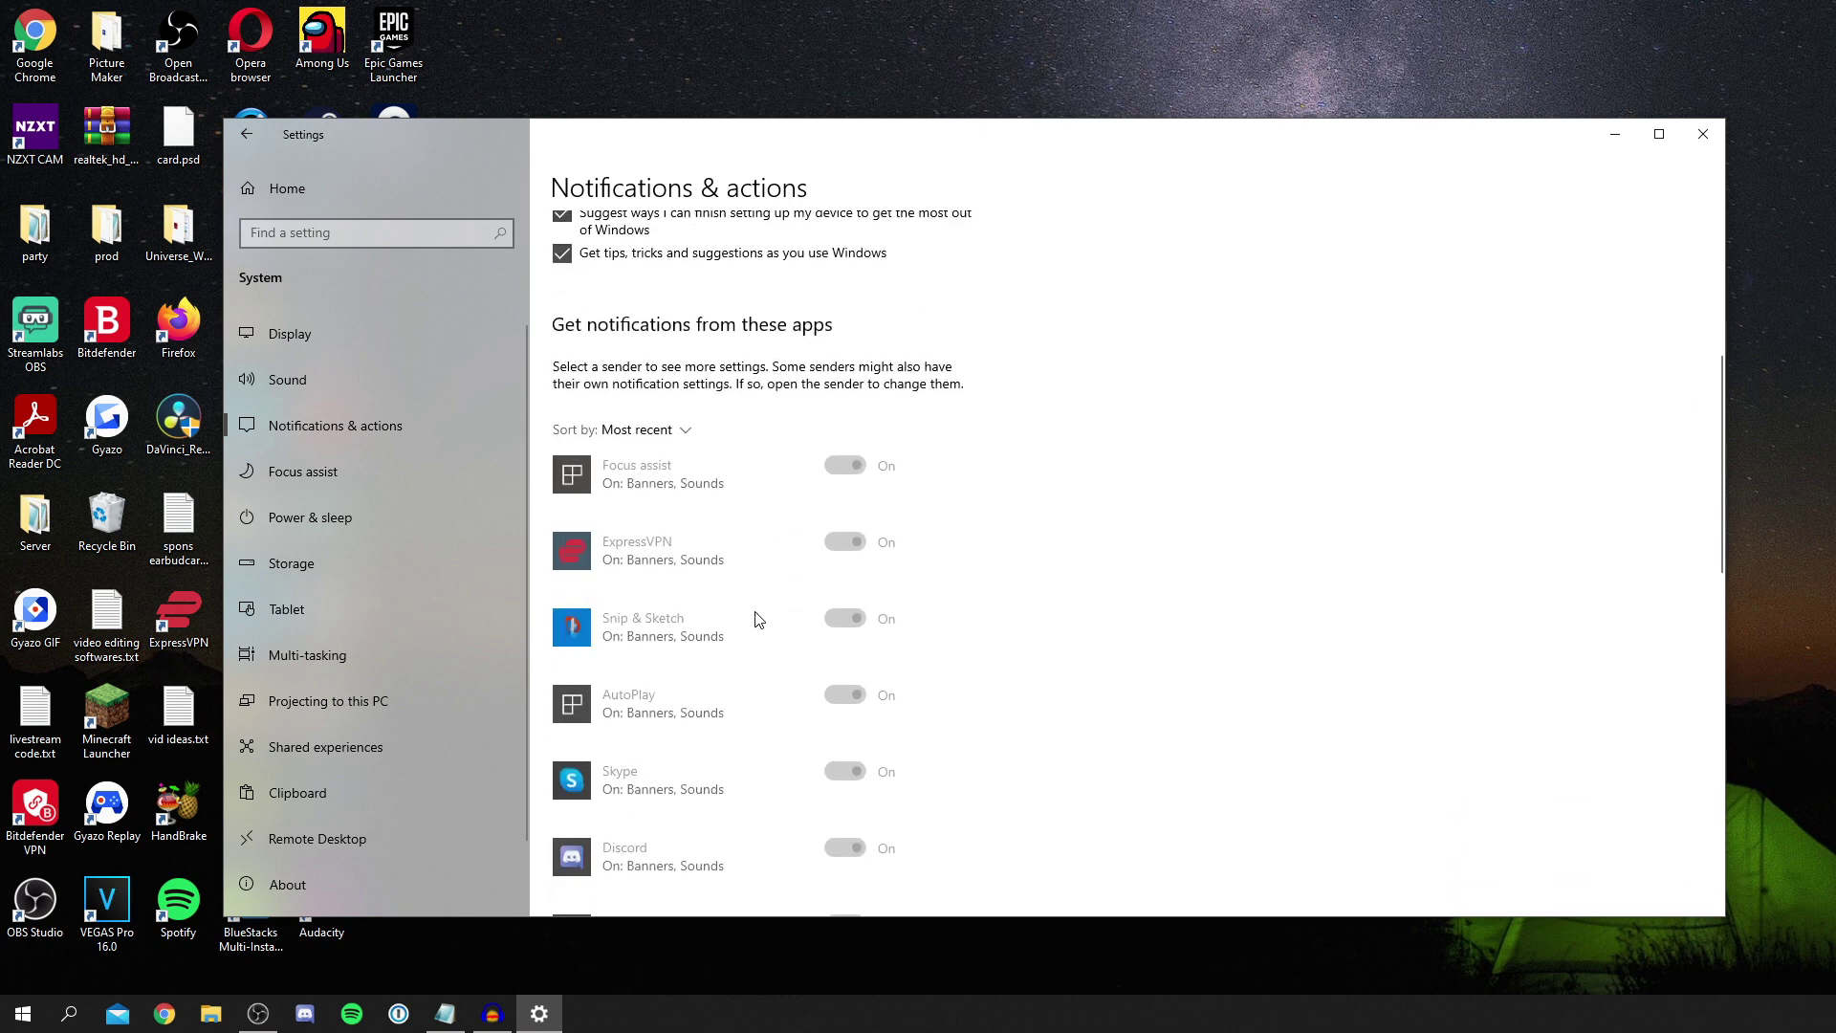
{"action": "scroll", "coordinate": [741, 827], "scroll_direction": "up", "scroll_amount": 1}
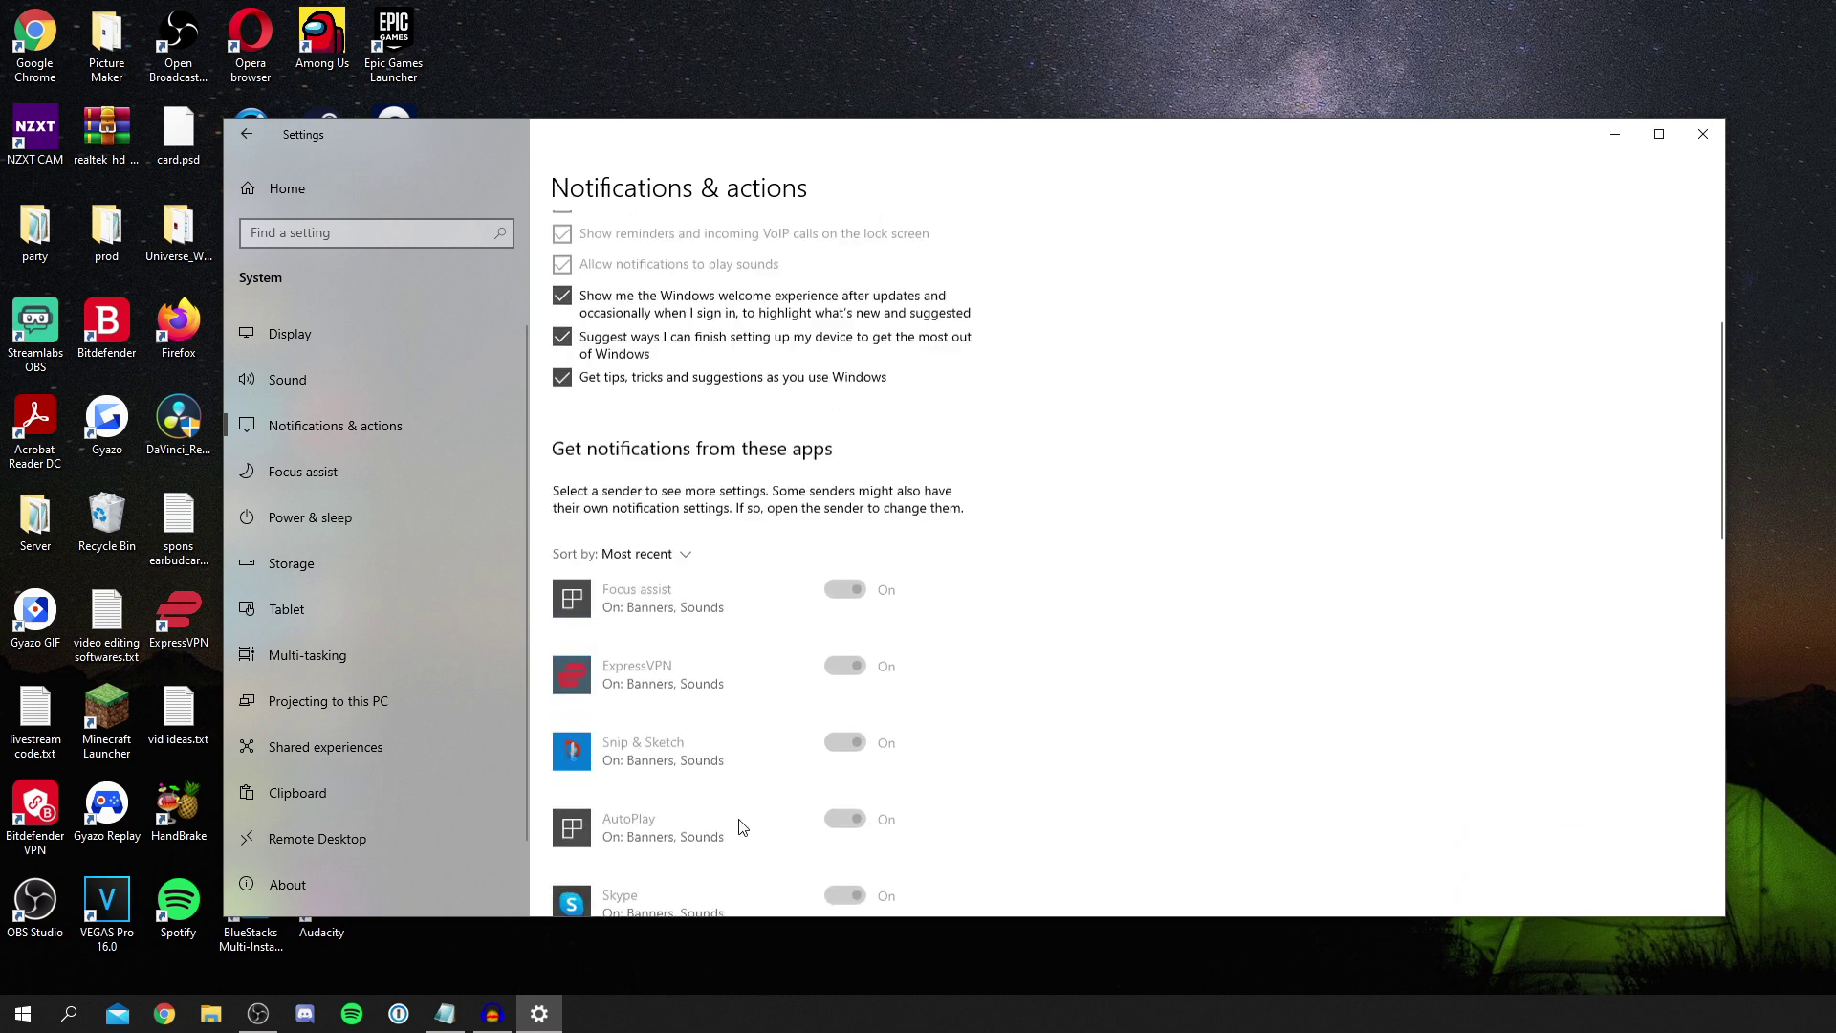
{"action": "scroll", "coordinate": [741, 827], "scroll_direction": "up", "scroll_amount": 3}
{"action": "left_click", "coordinate": [574, 463]}
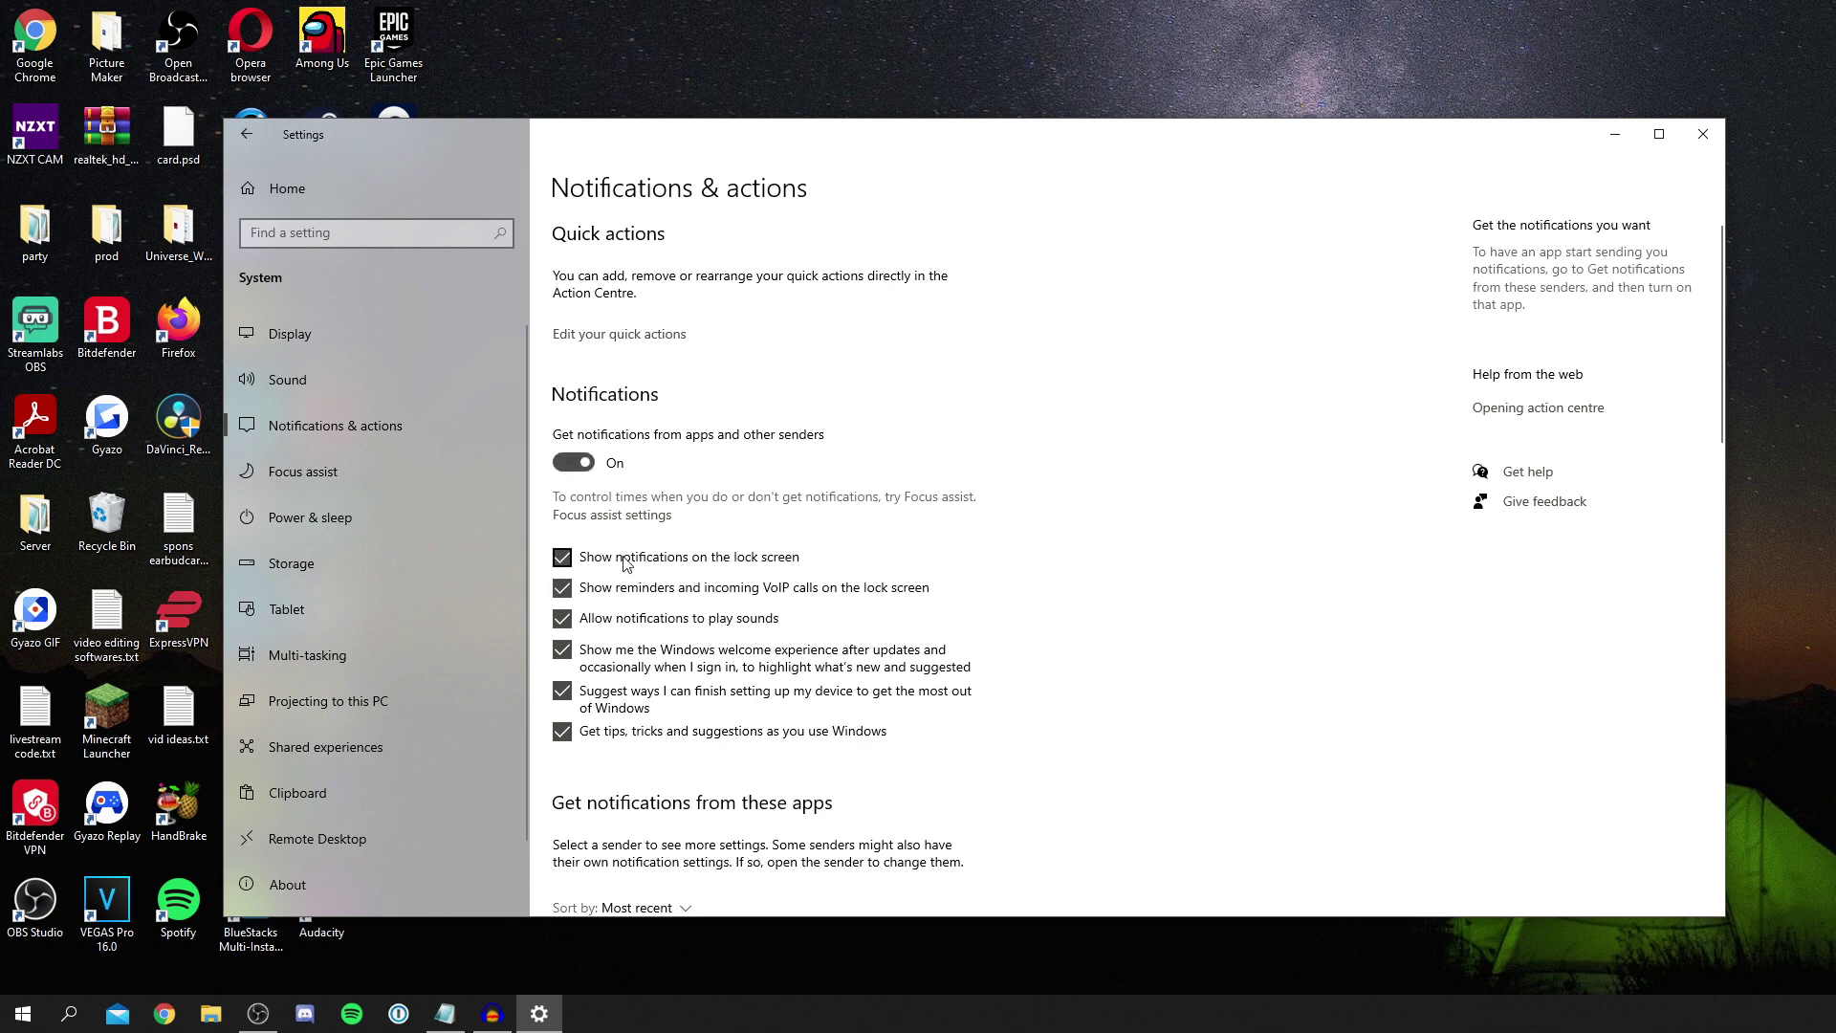
Step: Untick lock-screen notifications, reminders and calls, sounds, welcome experience, setup suggestions and tips
{"action": "left_click", "coordinate": [626, 559]}
{"action": "left_click", "coordinate": [623, 590]}
{"action": "left_click", "coordinate": [621, 619]}
{"action": "left_click", "coordinate": [618, 655]}
{"action": "left_click", "coordinate": [614, 697]}
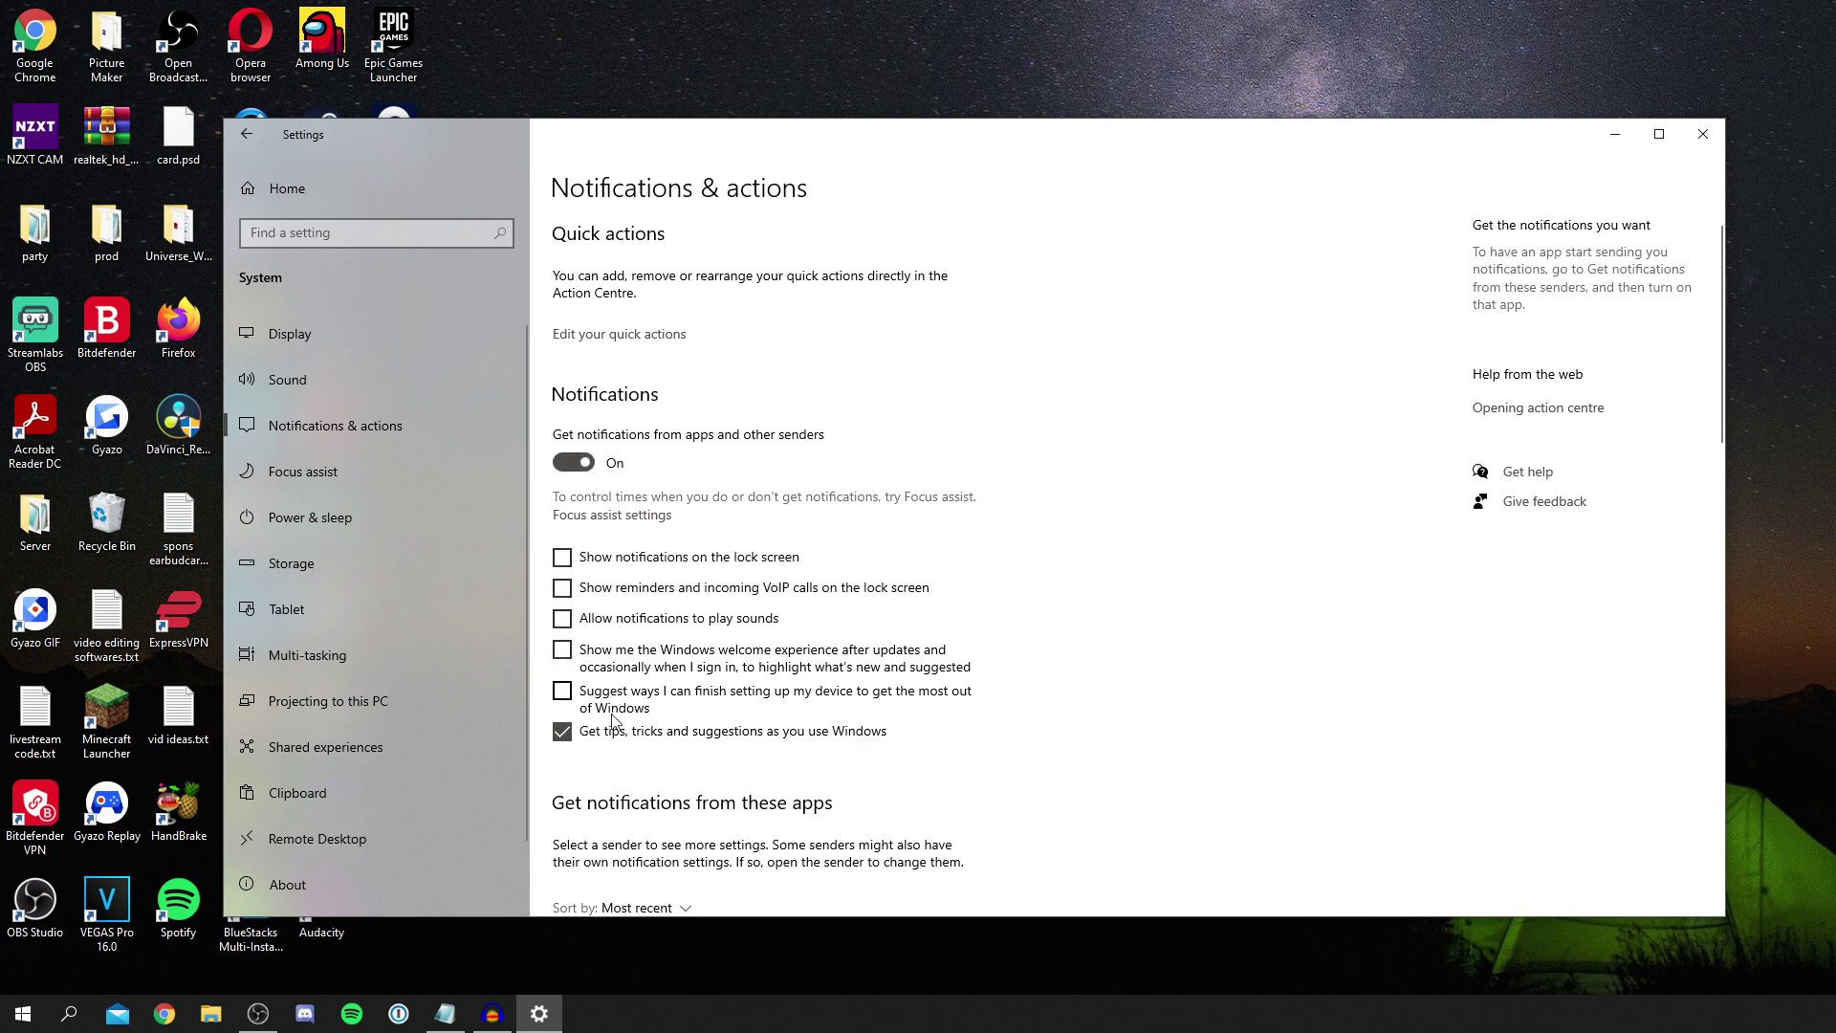
{"action": "left_click", "coordinate": [613, 728]}
Step: Switch 'Get notifications from apps and other senders' off, view Focus assist, and return home
{"action": "scroll", "coordinate": [613, 728], "scroll_direction": "down", "scroll_amount": 4}
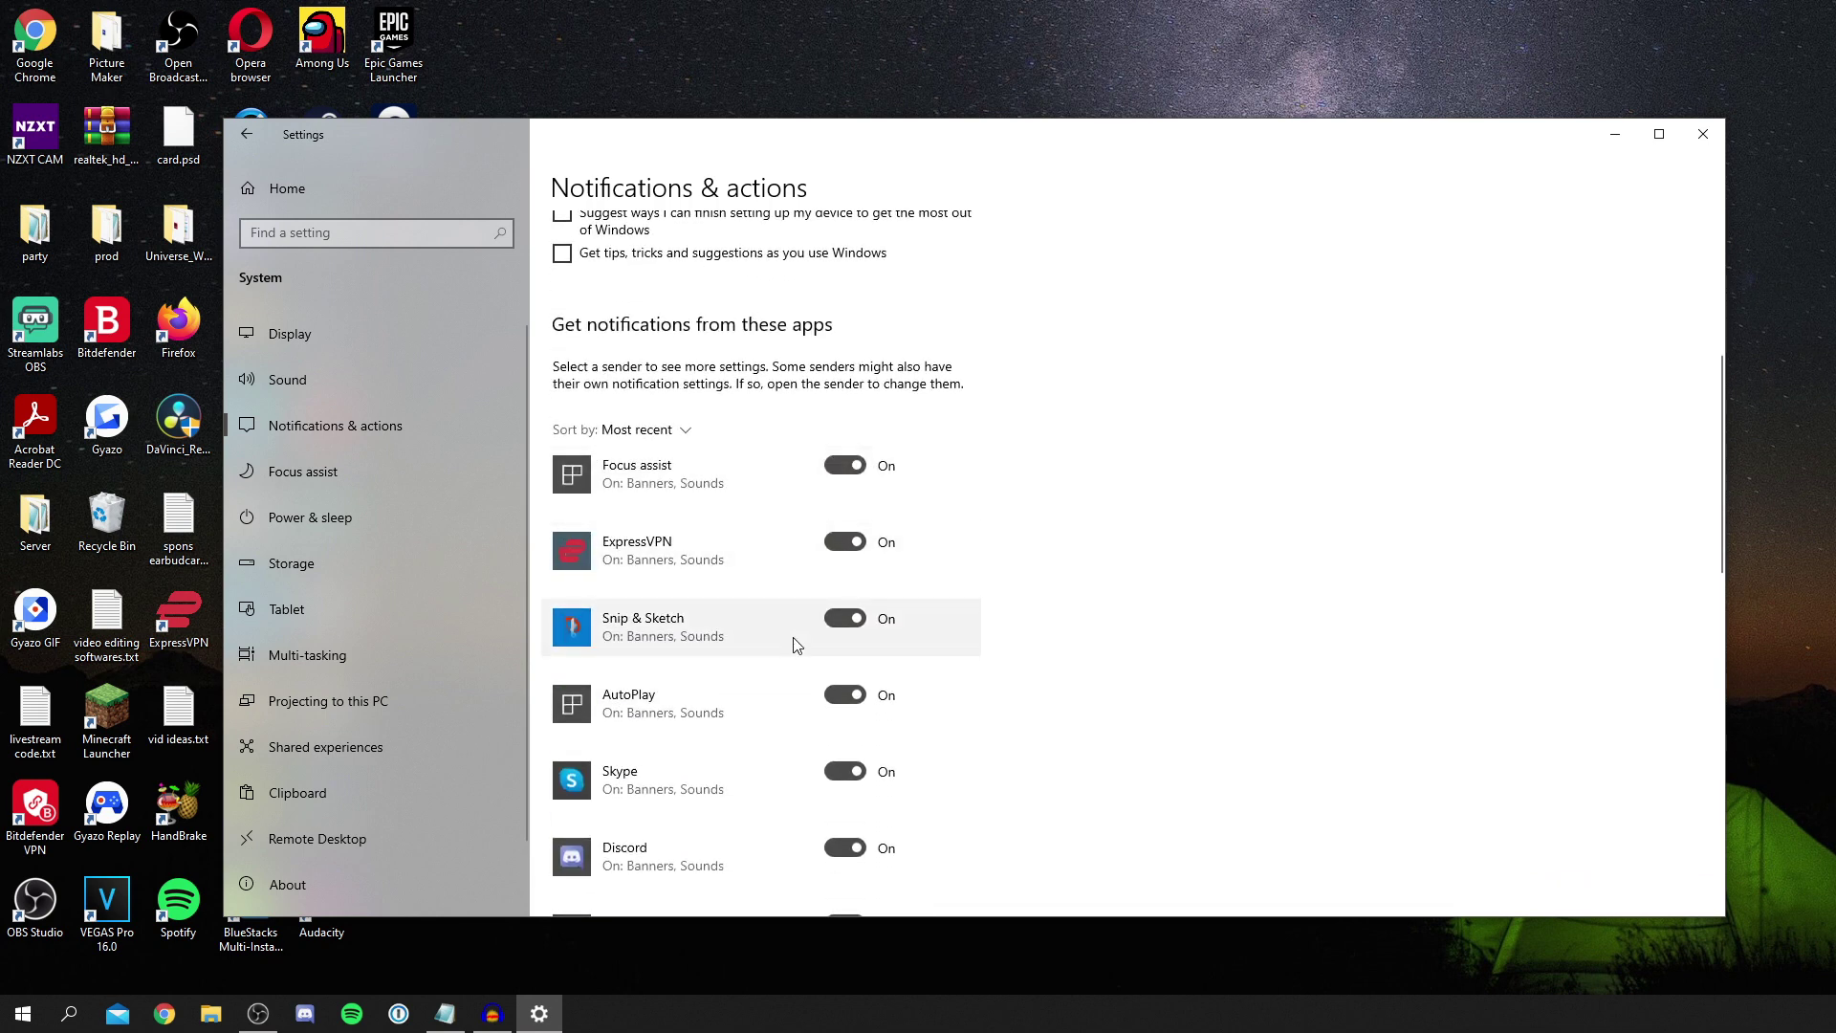
{"action": "scroll", "coordinate": [756, 851], "scroll_direction": "up", "scroll_amount": 4}
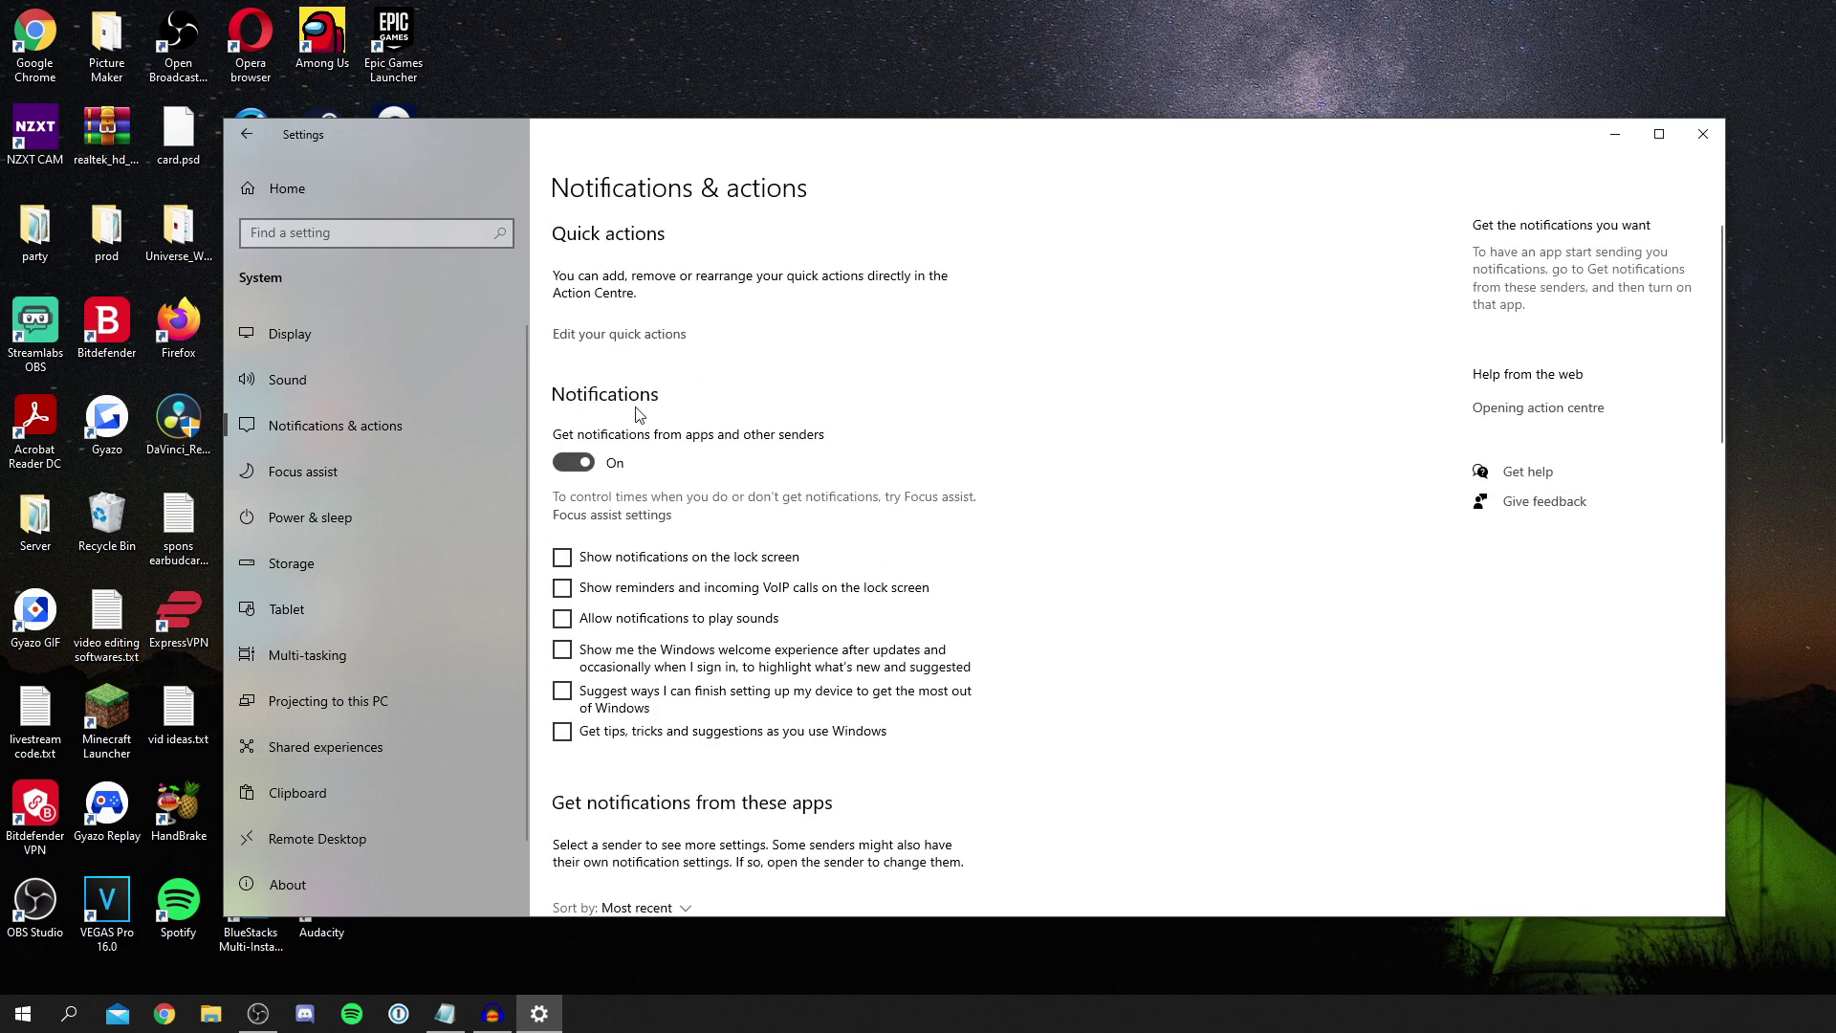
{"action": "left_click", "coordinate": [570, 461]}
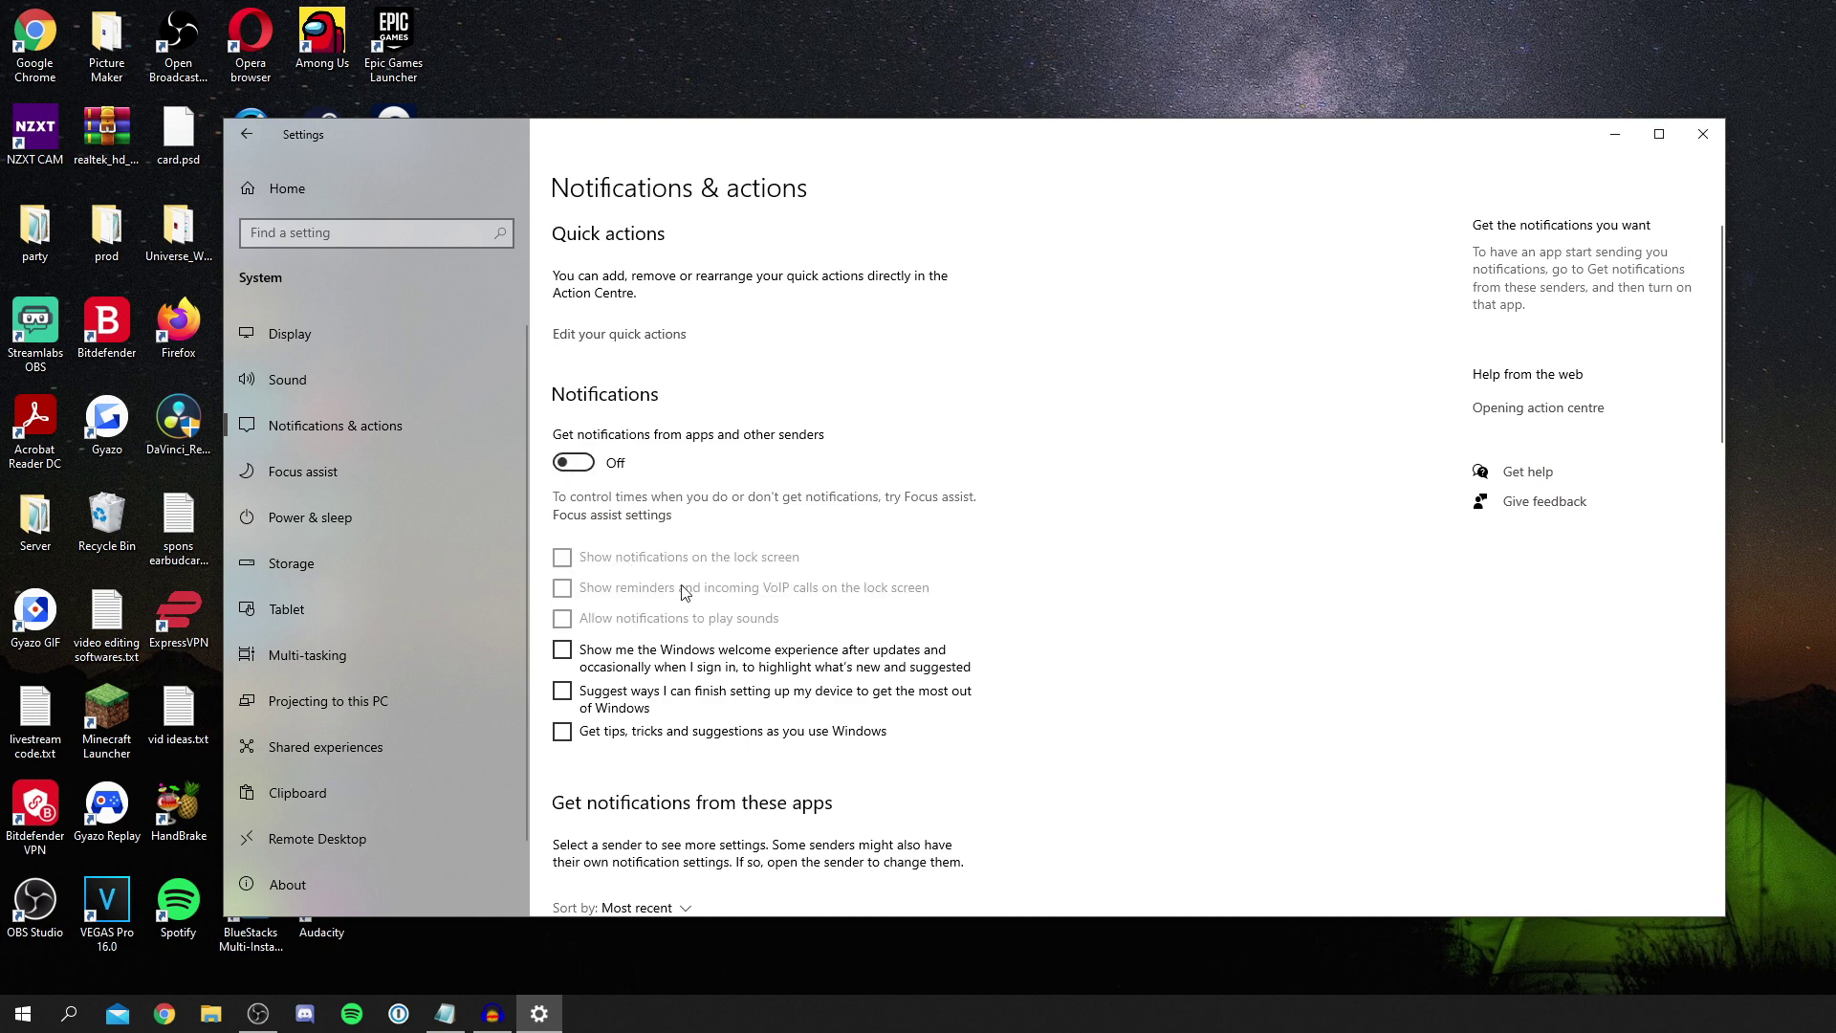
{"action": "left_click", "coordinate": [372, 481]}
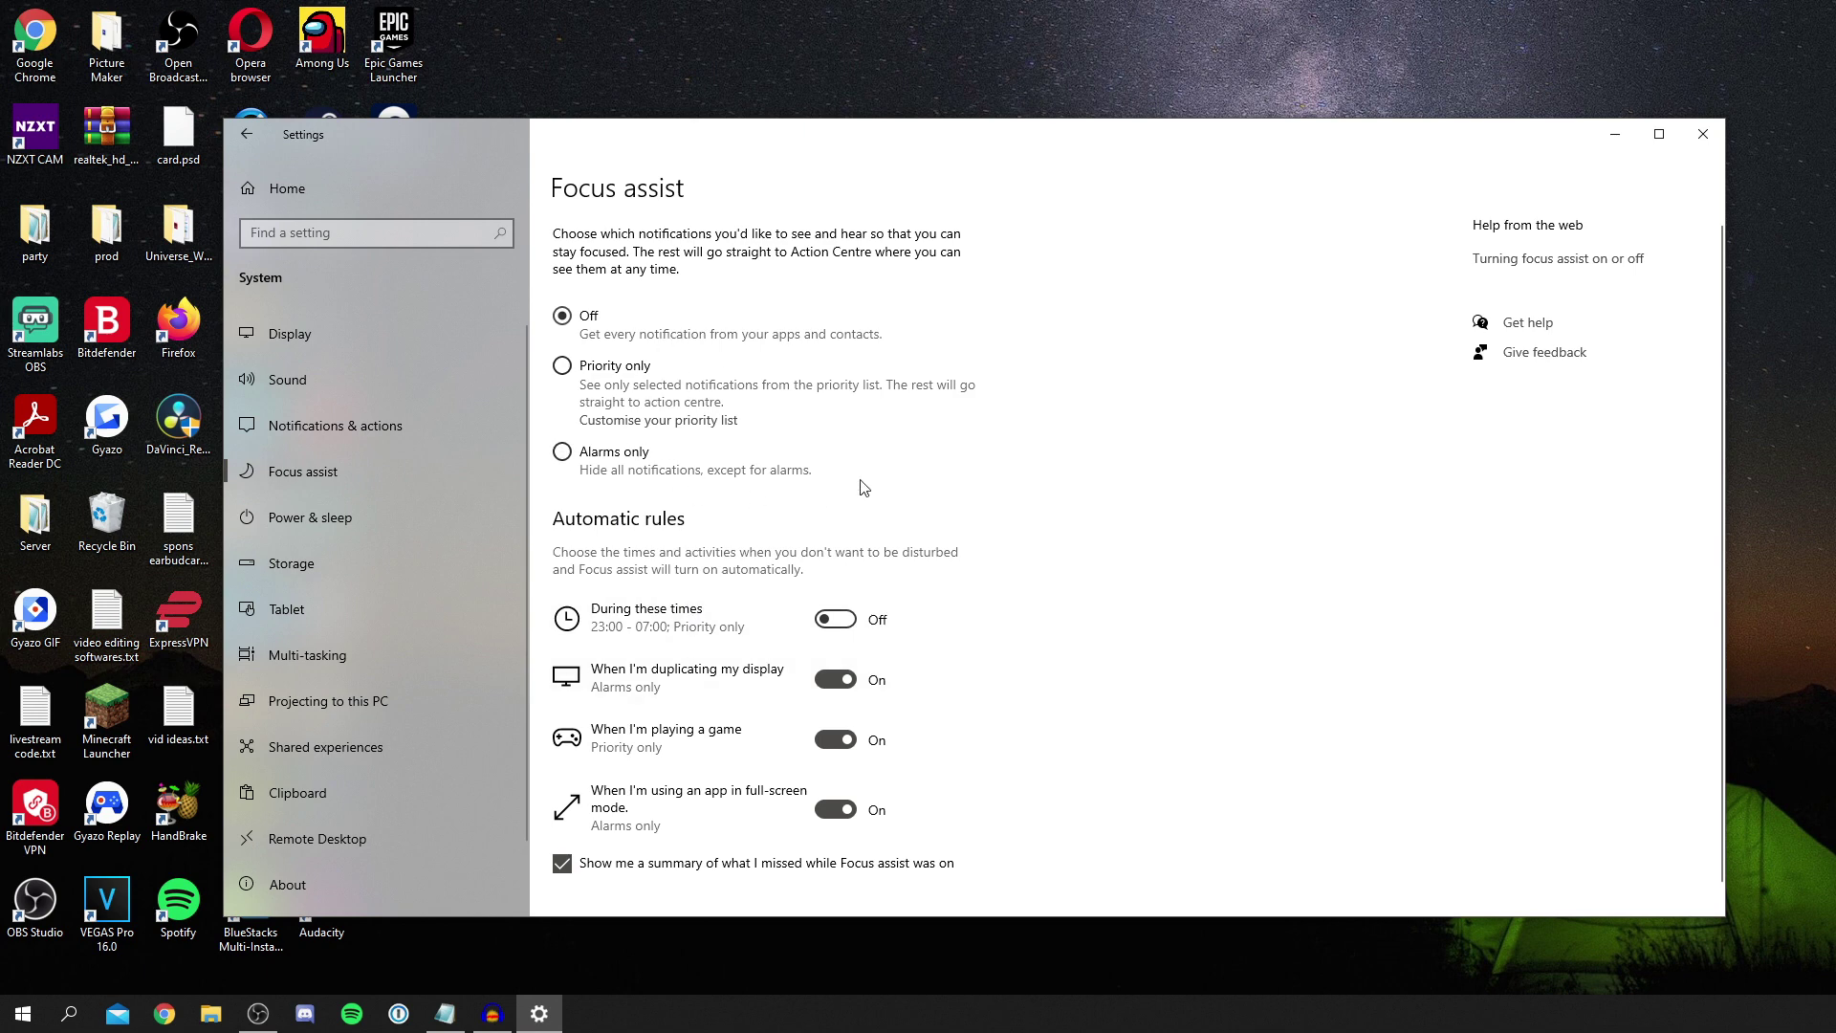
{"action": "left_click", "coordinate": [287, 189]}
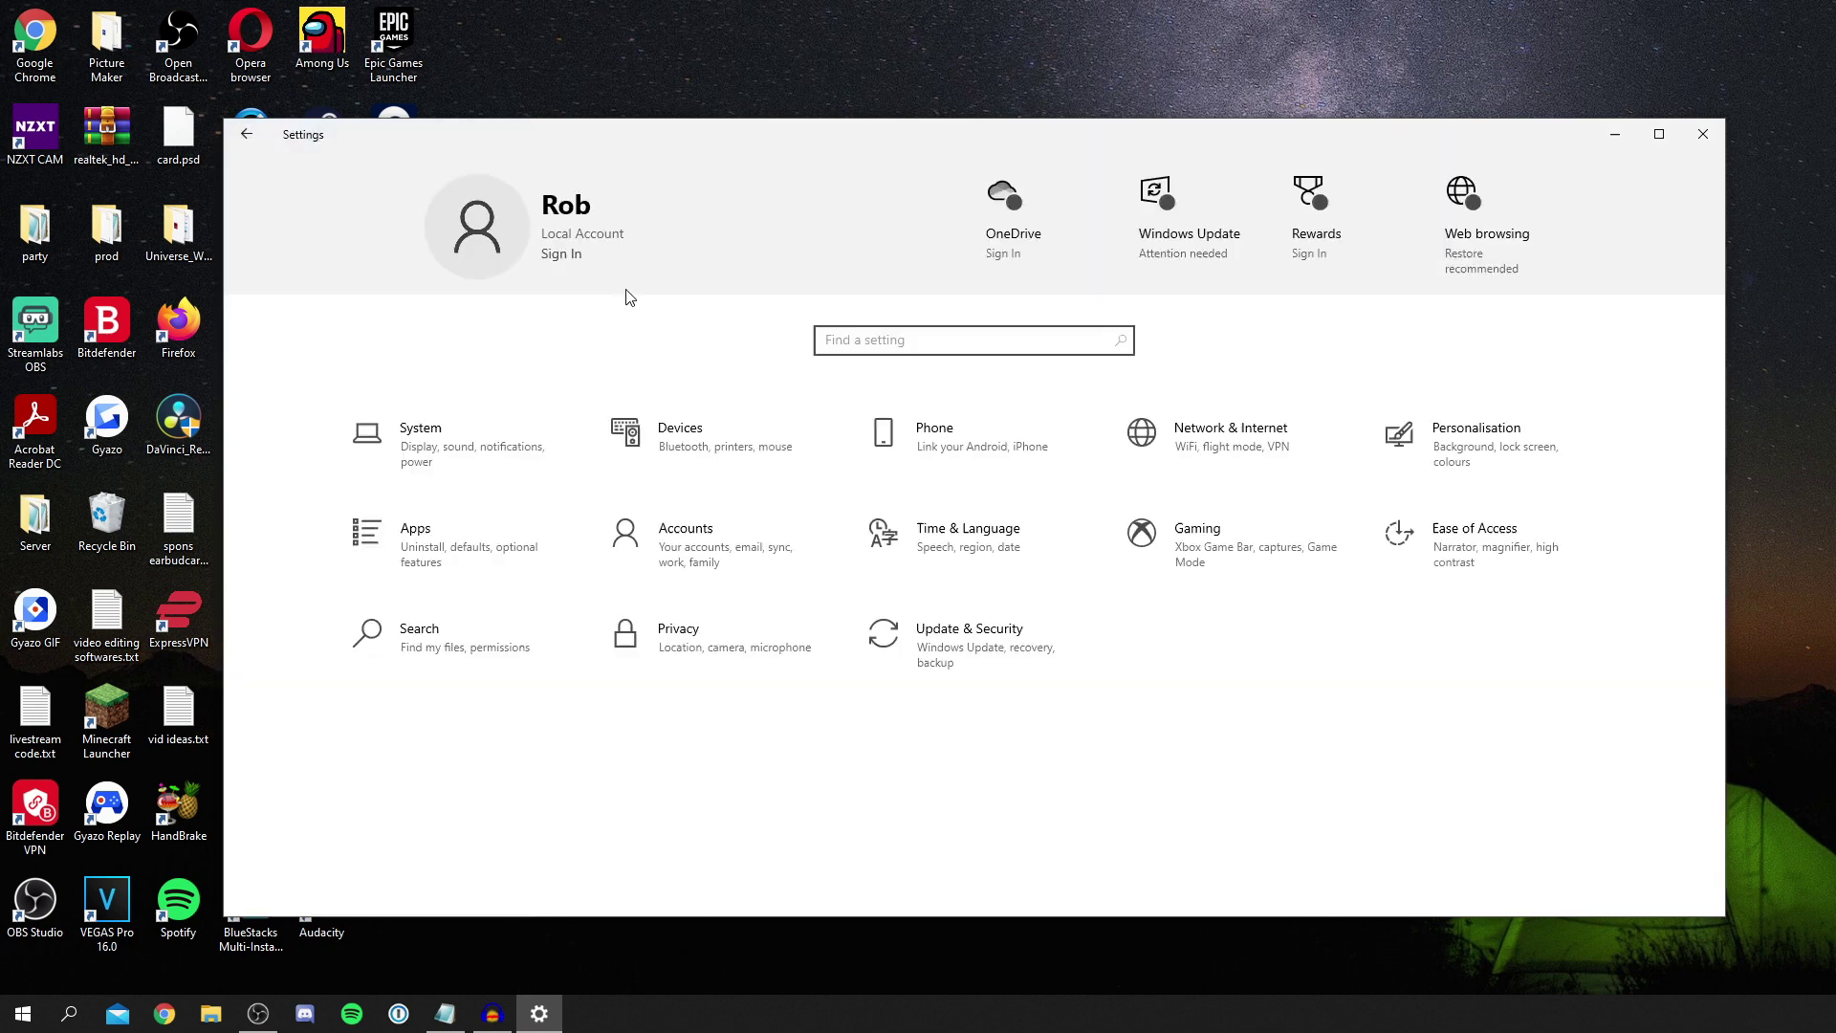
Step: Turn Xbox Game Bar off and disable audio recording for game captures
{"action": "left_click", "coordinate": [1249, 567]}
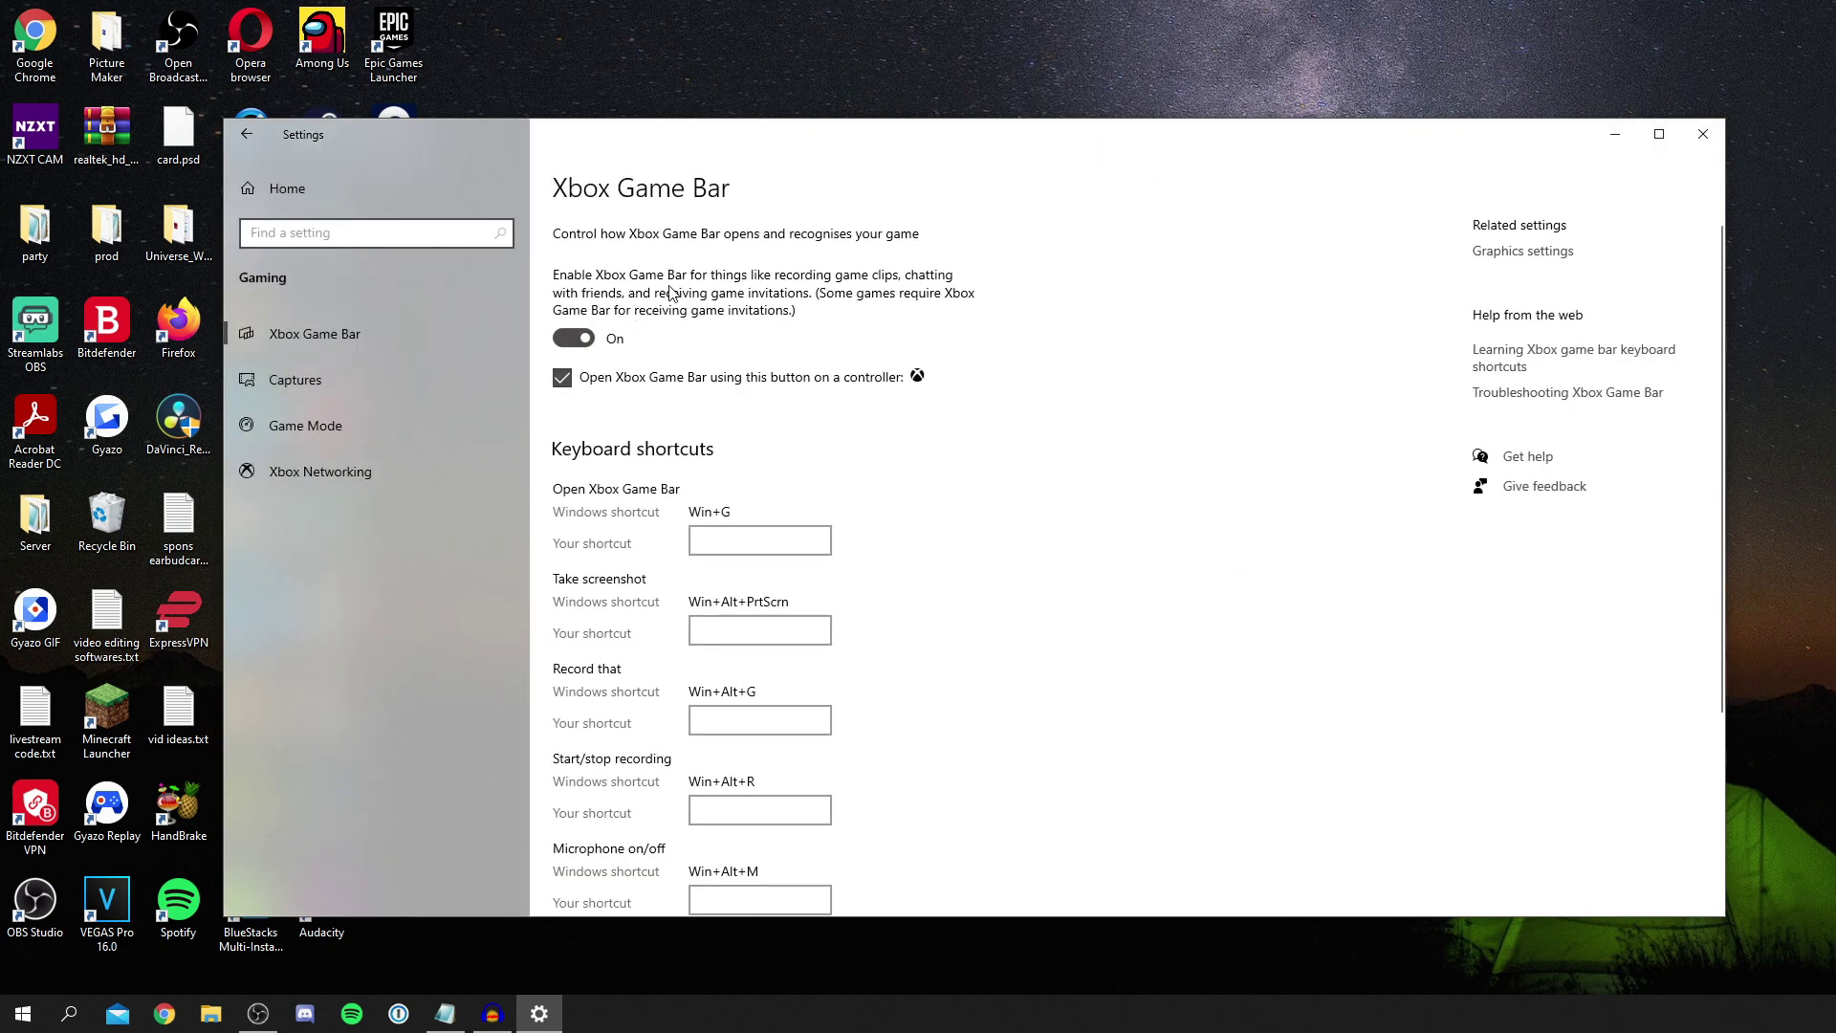
{"action": "left_click", "coordinate": [576, 335]}
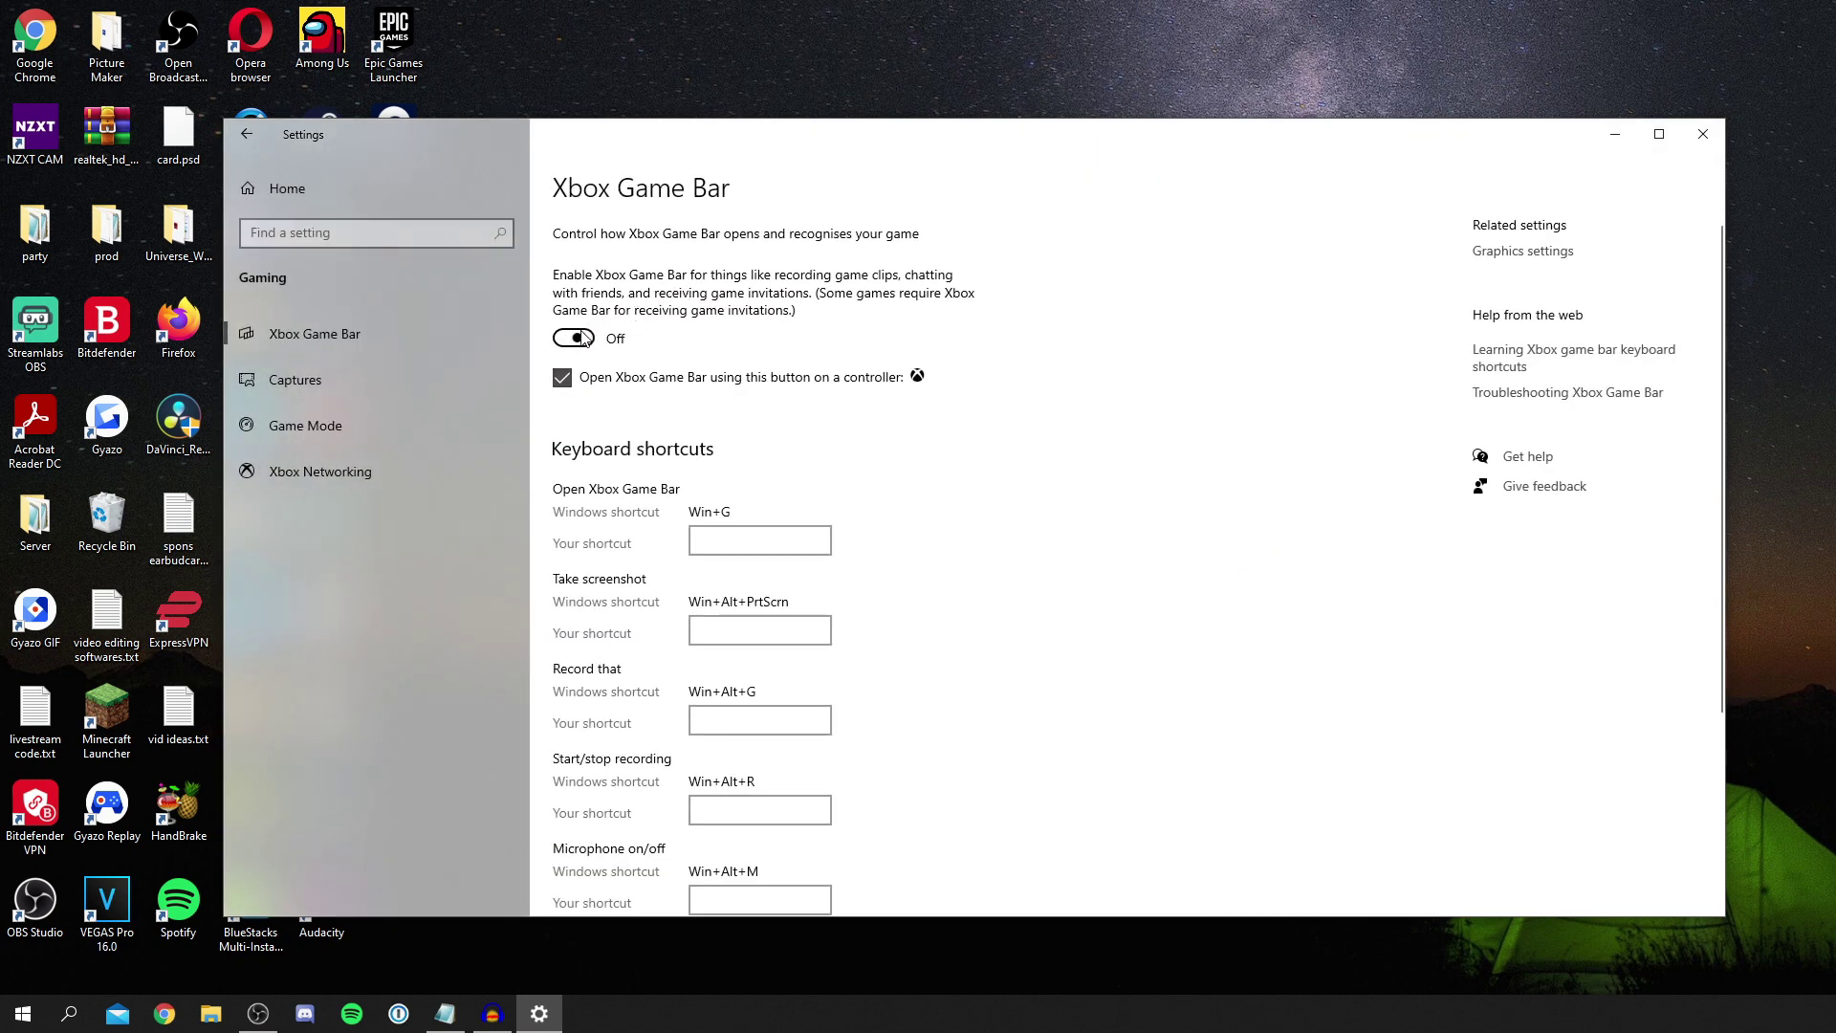
{"action": "left_click", "coordinate": [402, 385]}
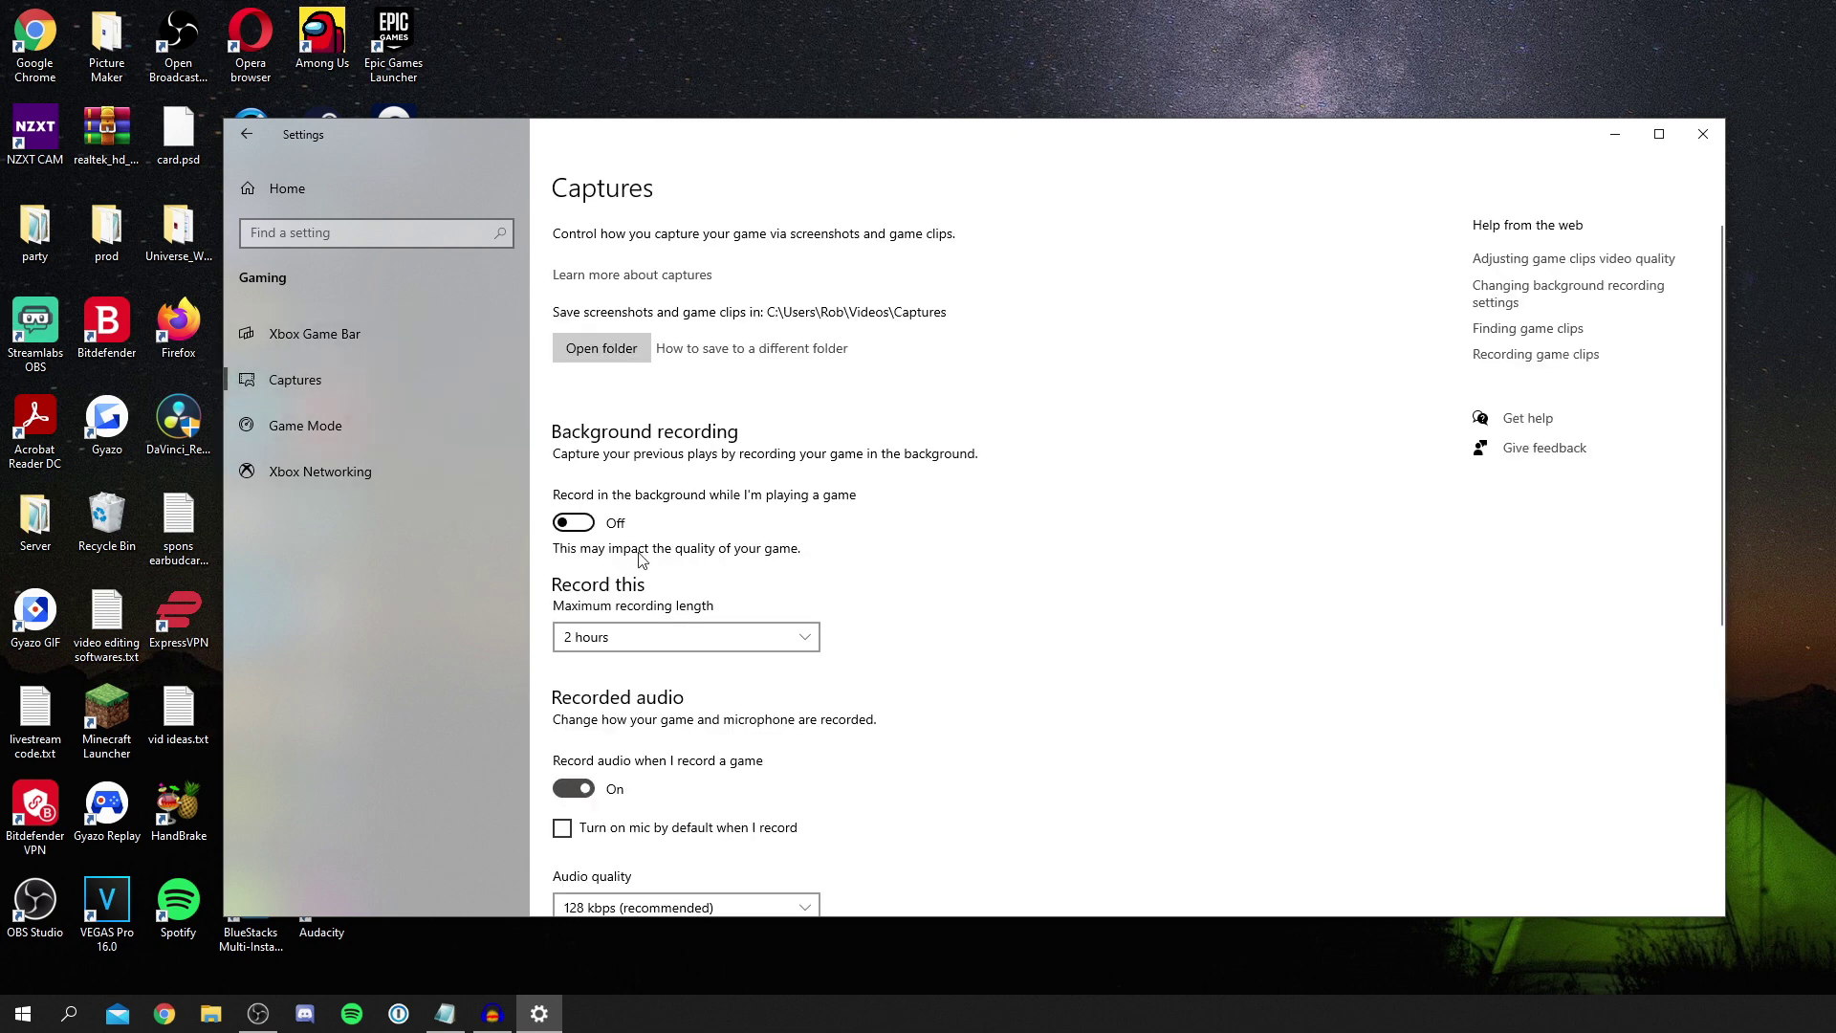
{"action": "scroll", "coordinate": [605, 663], "scroll_direction": "down", "scroll_amount": 1}
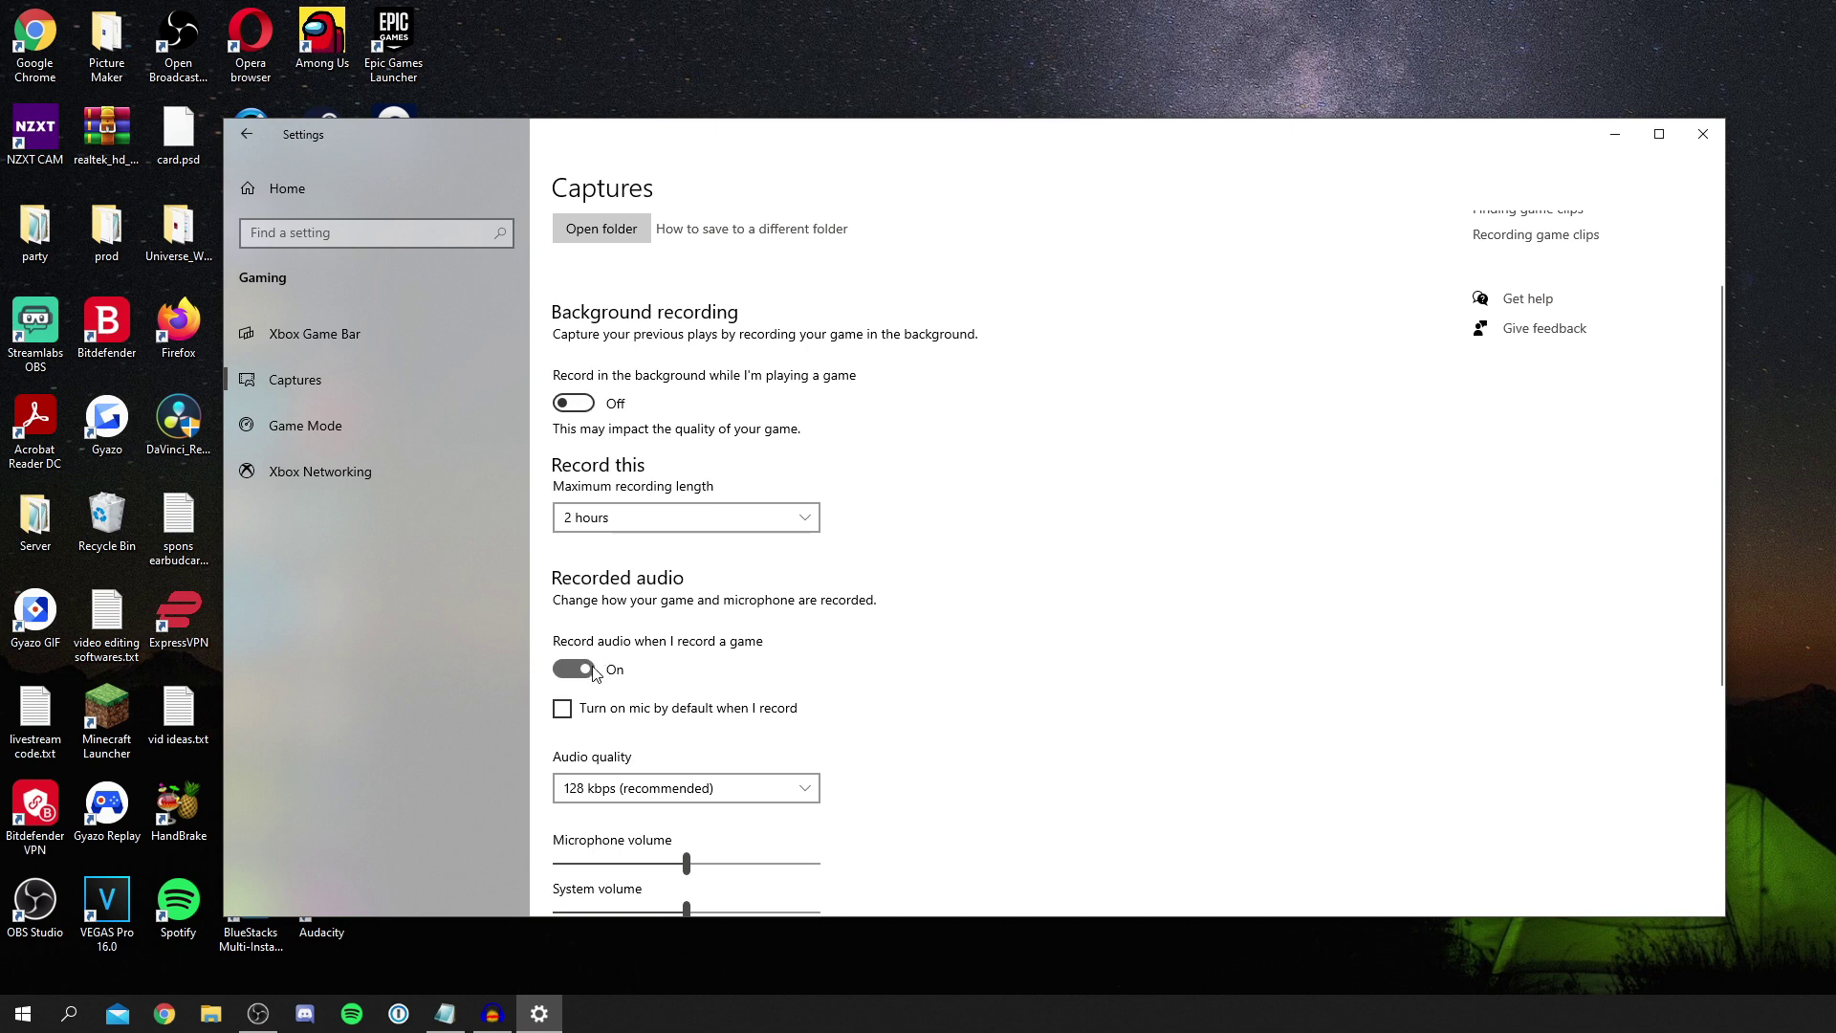
{"action": "left_click", "coordinate": [574, 668]}
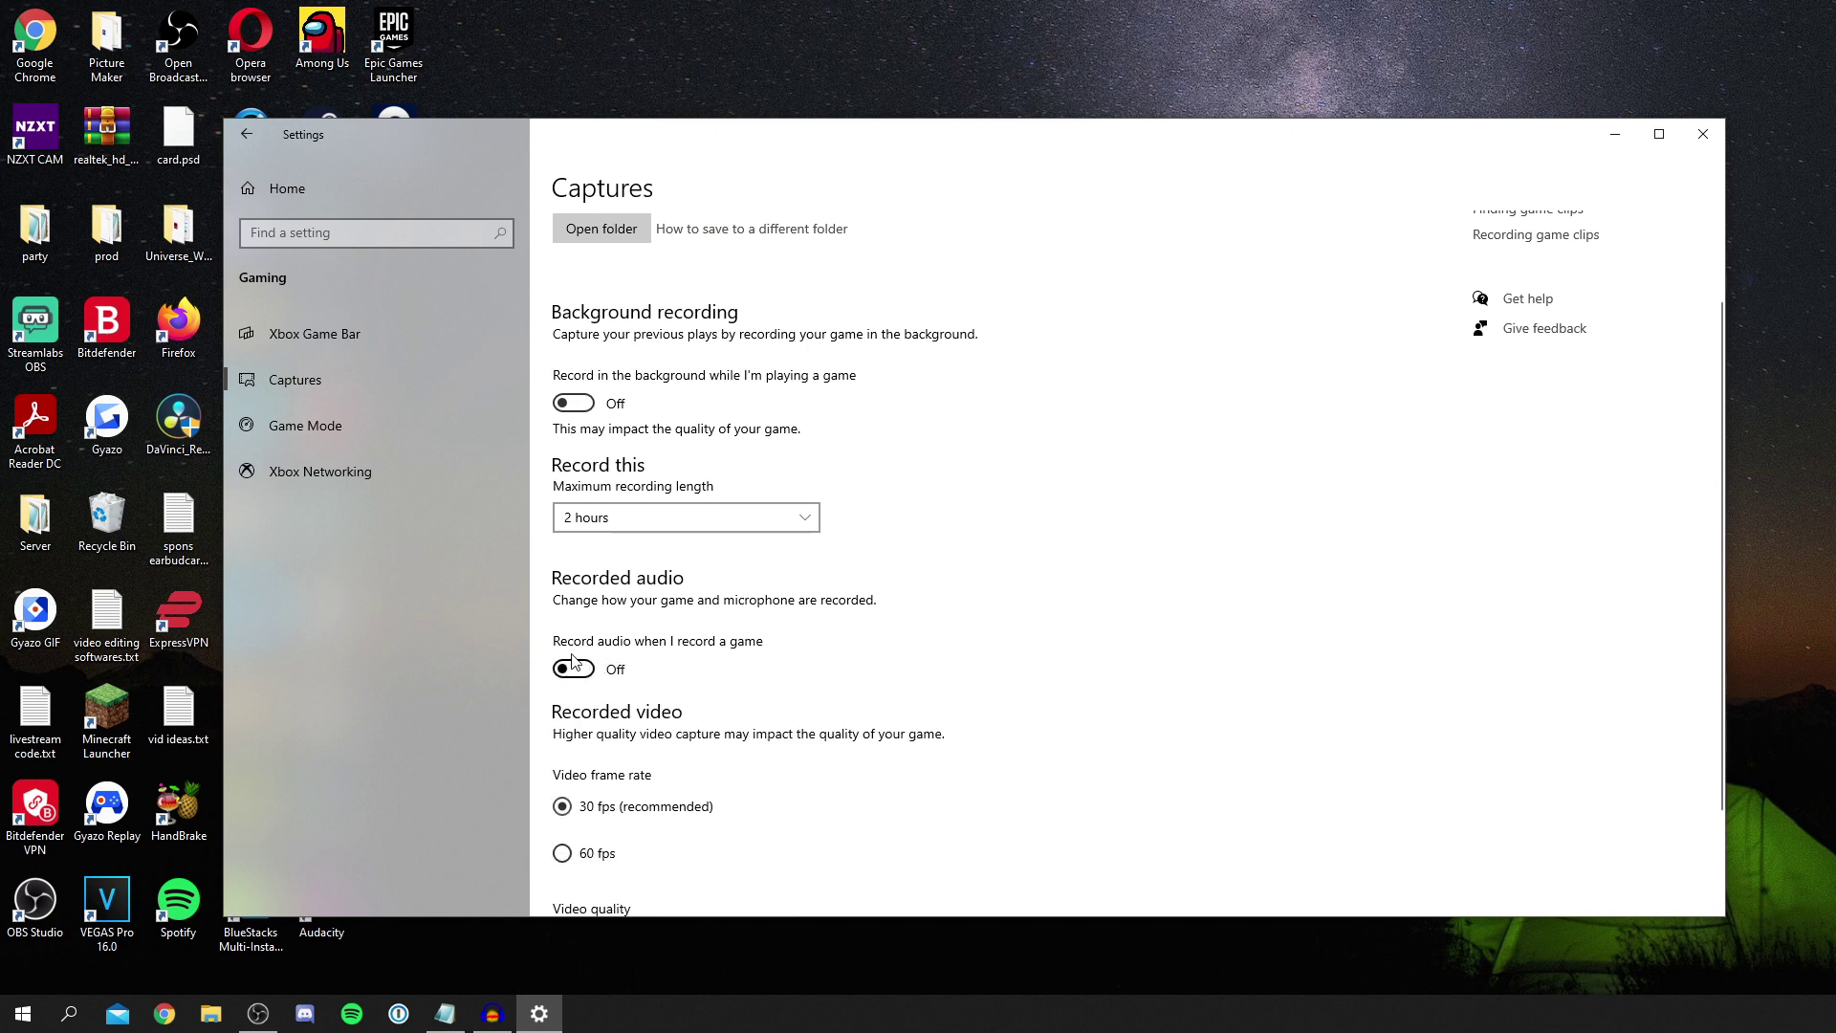
{"action": "scroll", "coordinate": [650, 687], "scroll_direction": "up", "scroll_amount": 1}
Step: Check Game Mode and Xbox Networking status, then return to the Settings home page
{"action": "left_click", "coordinate": [281, 438]}
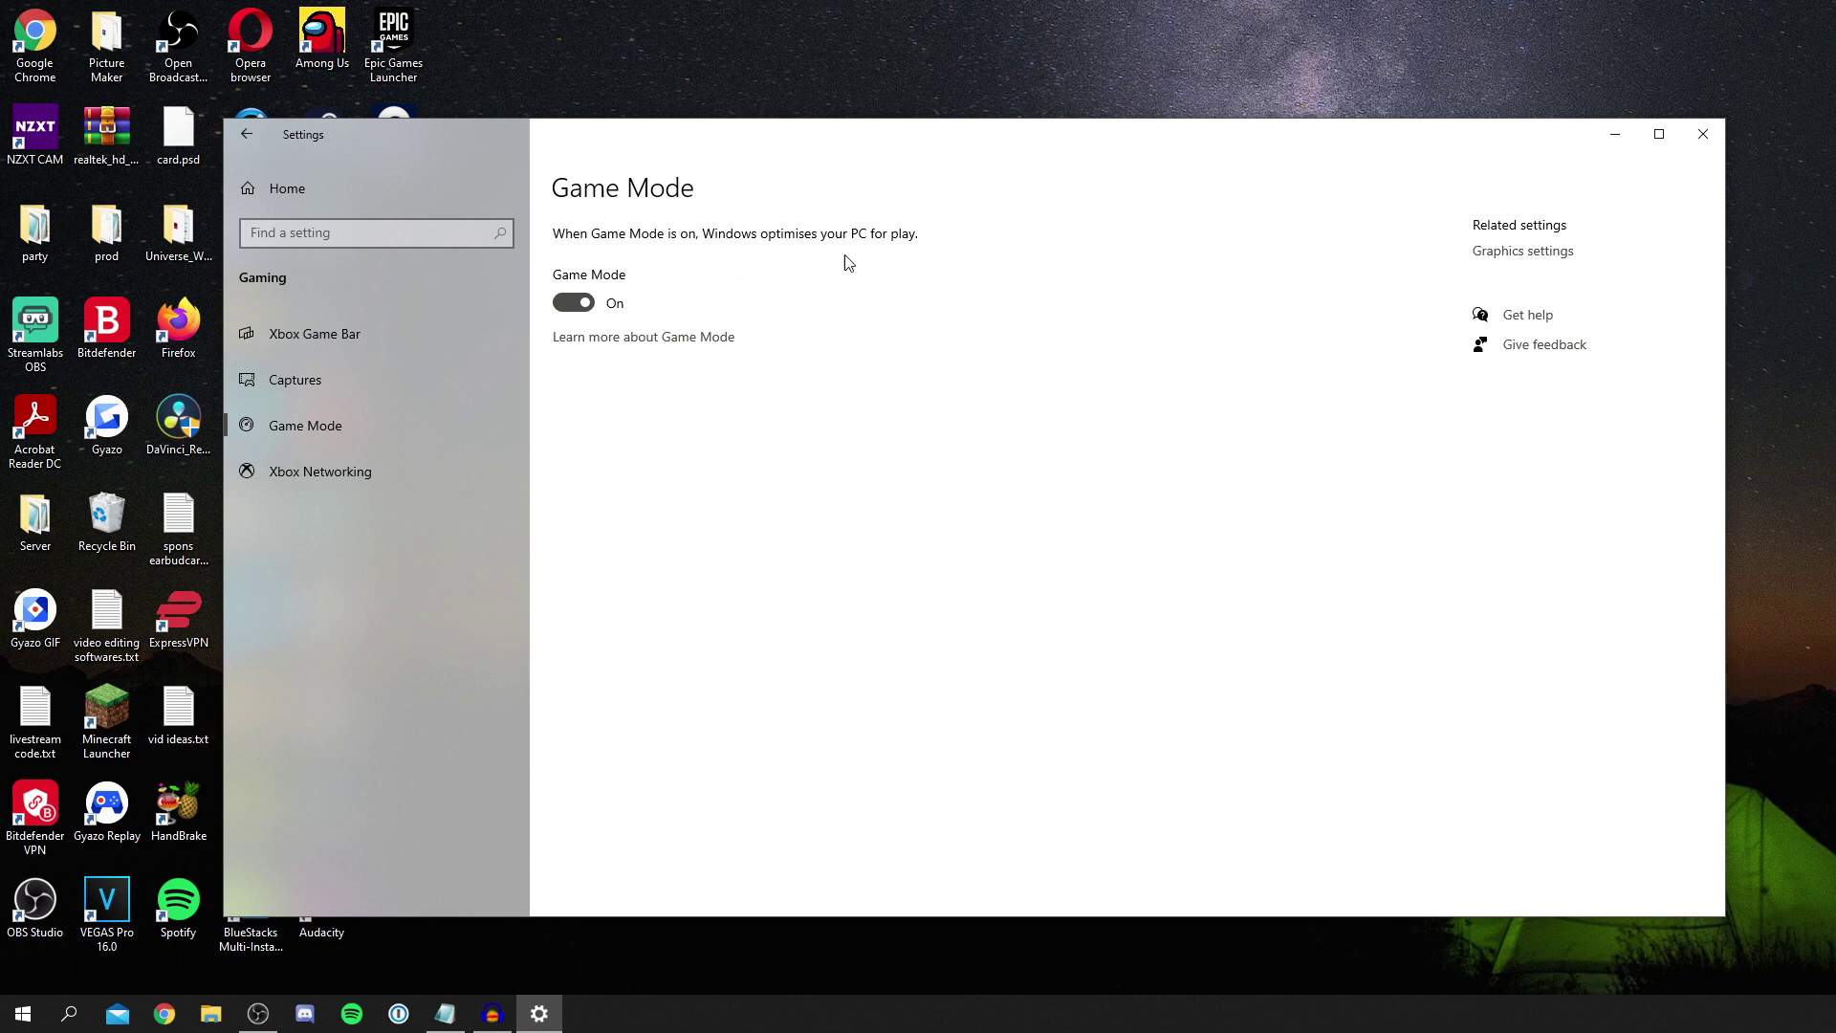
{"action": "left_click", "coordinate": [399, 479]}
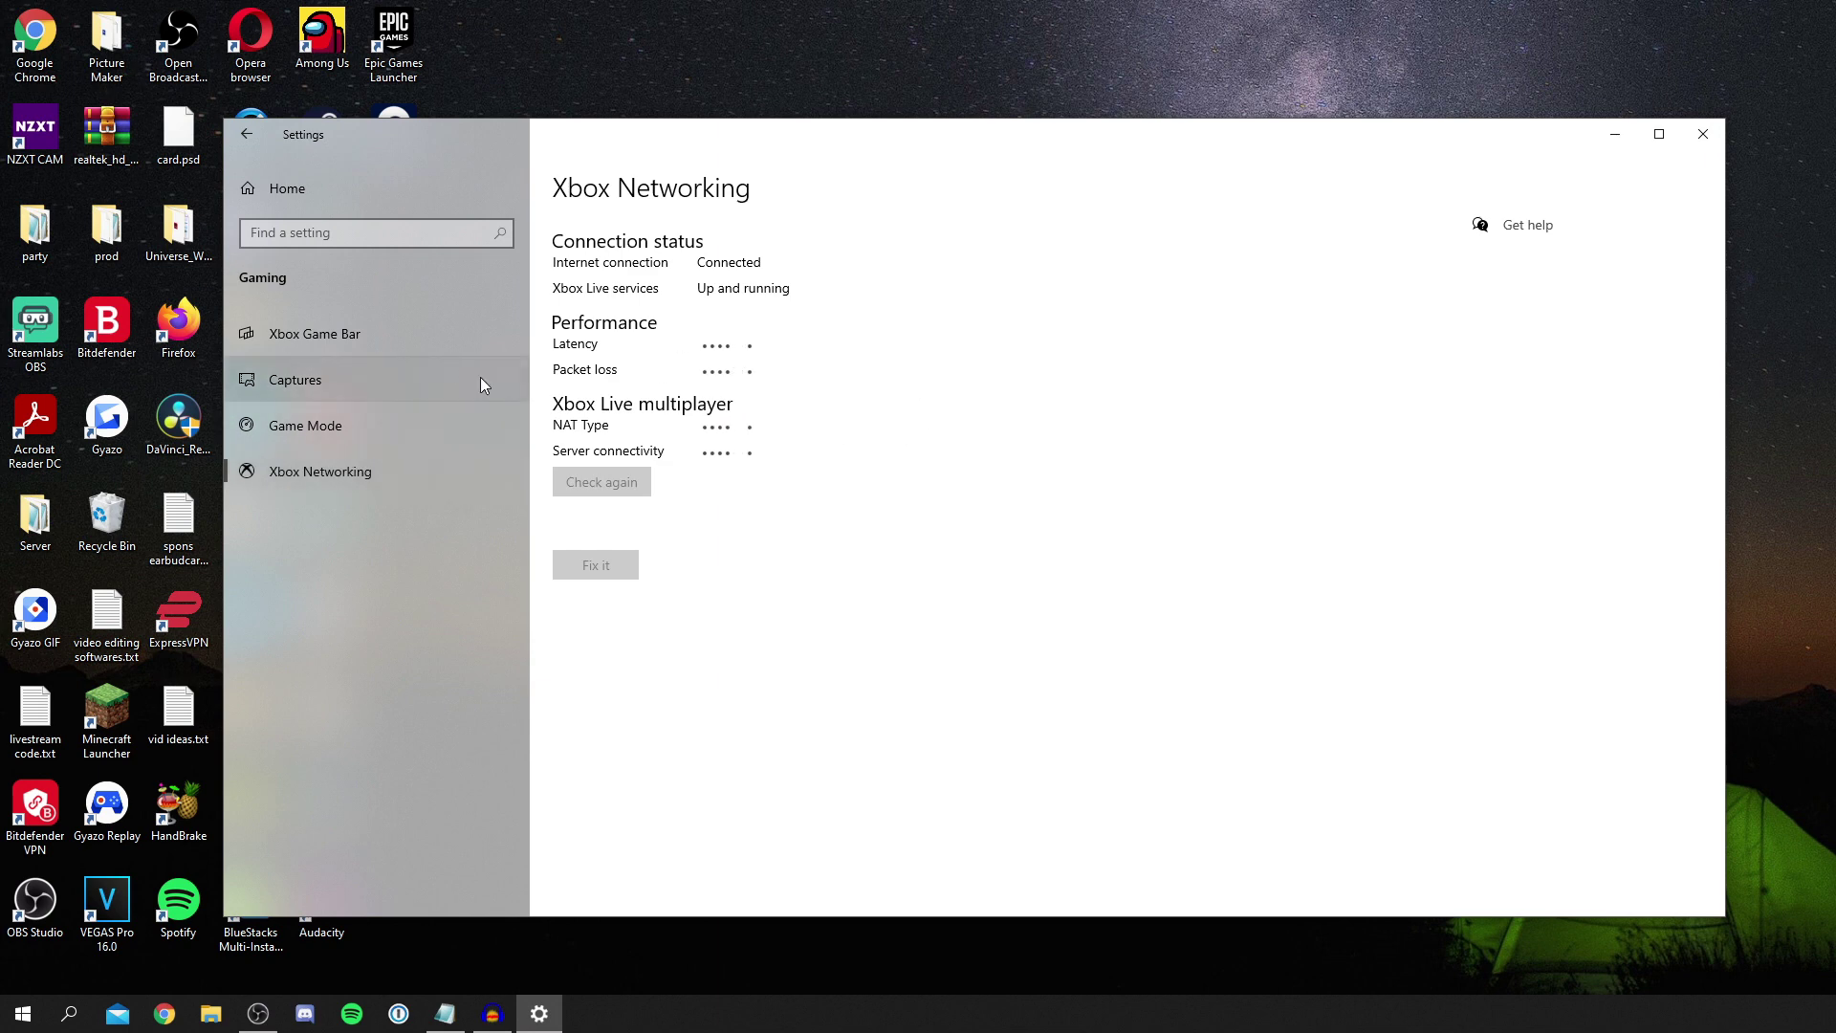
{"action": "left_click", "coordinate": [346, 316]}
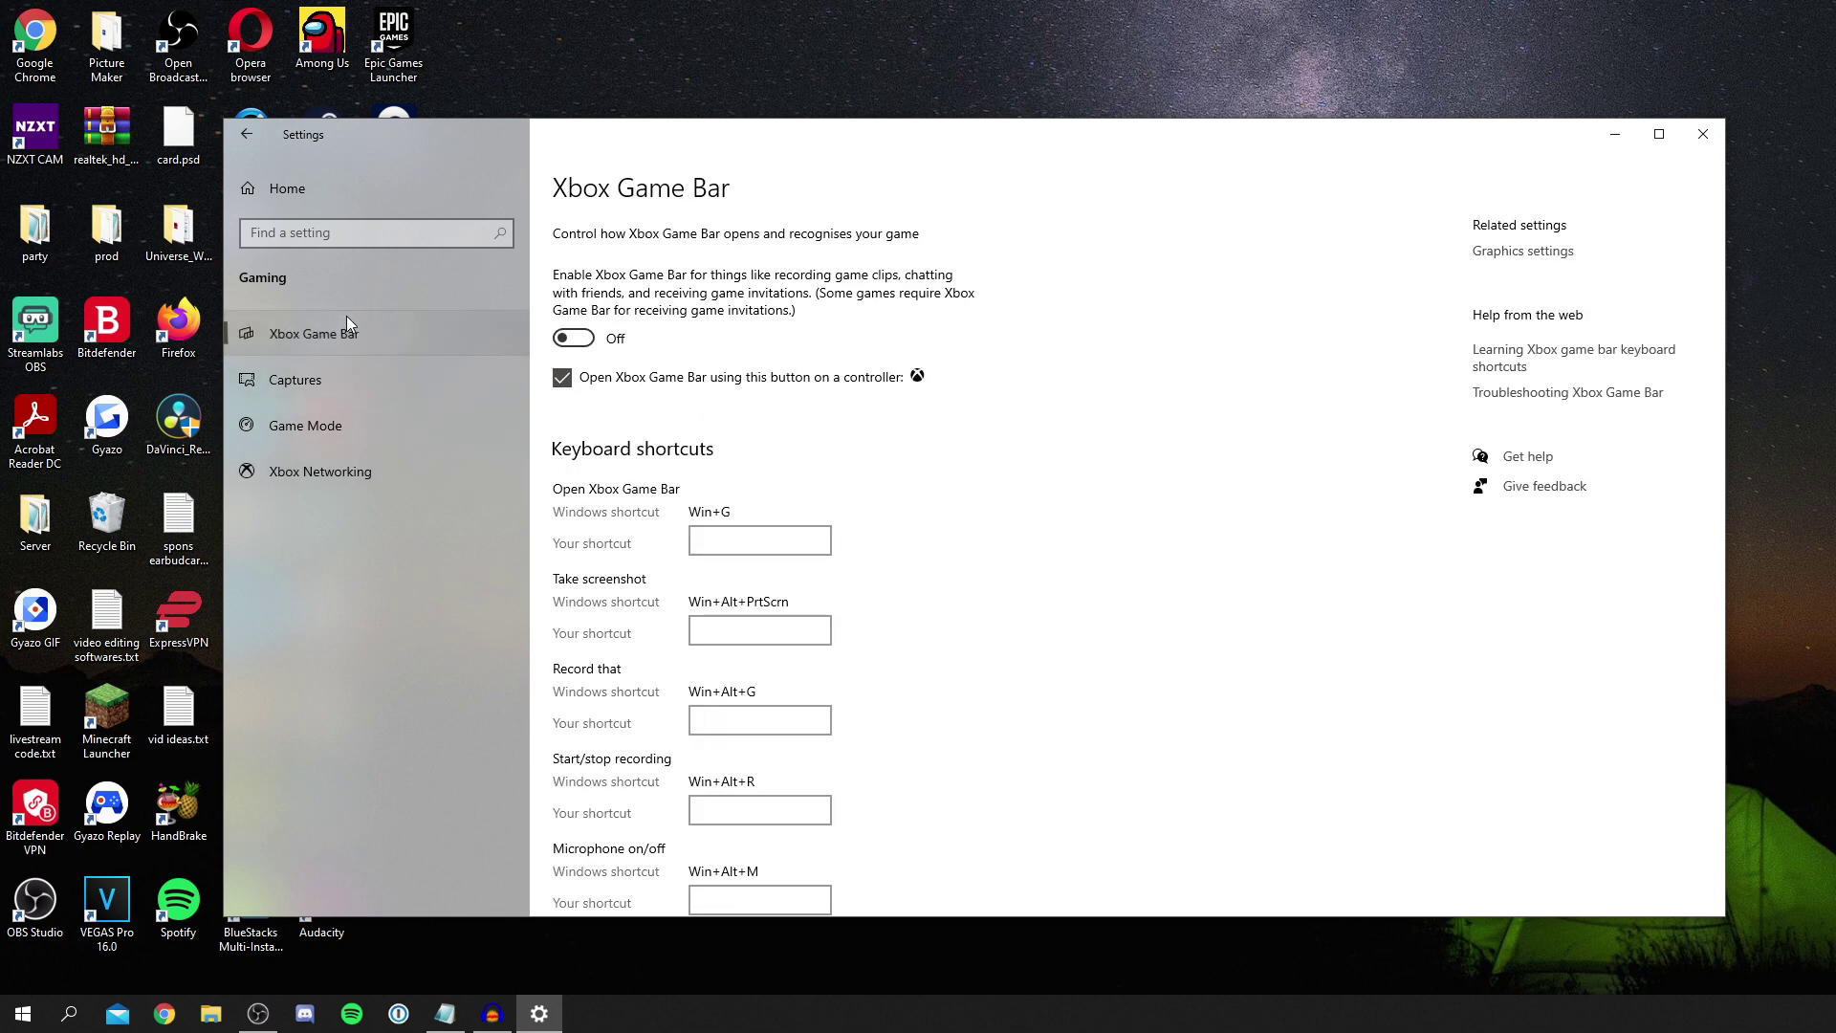
{"action": "left_click", "coordinate": [251, 136]}
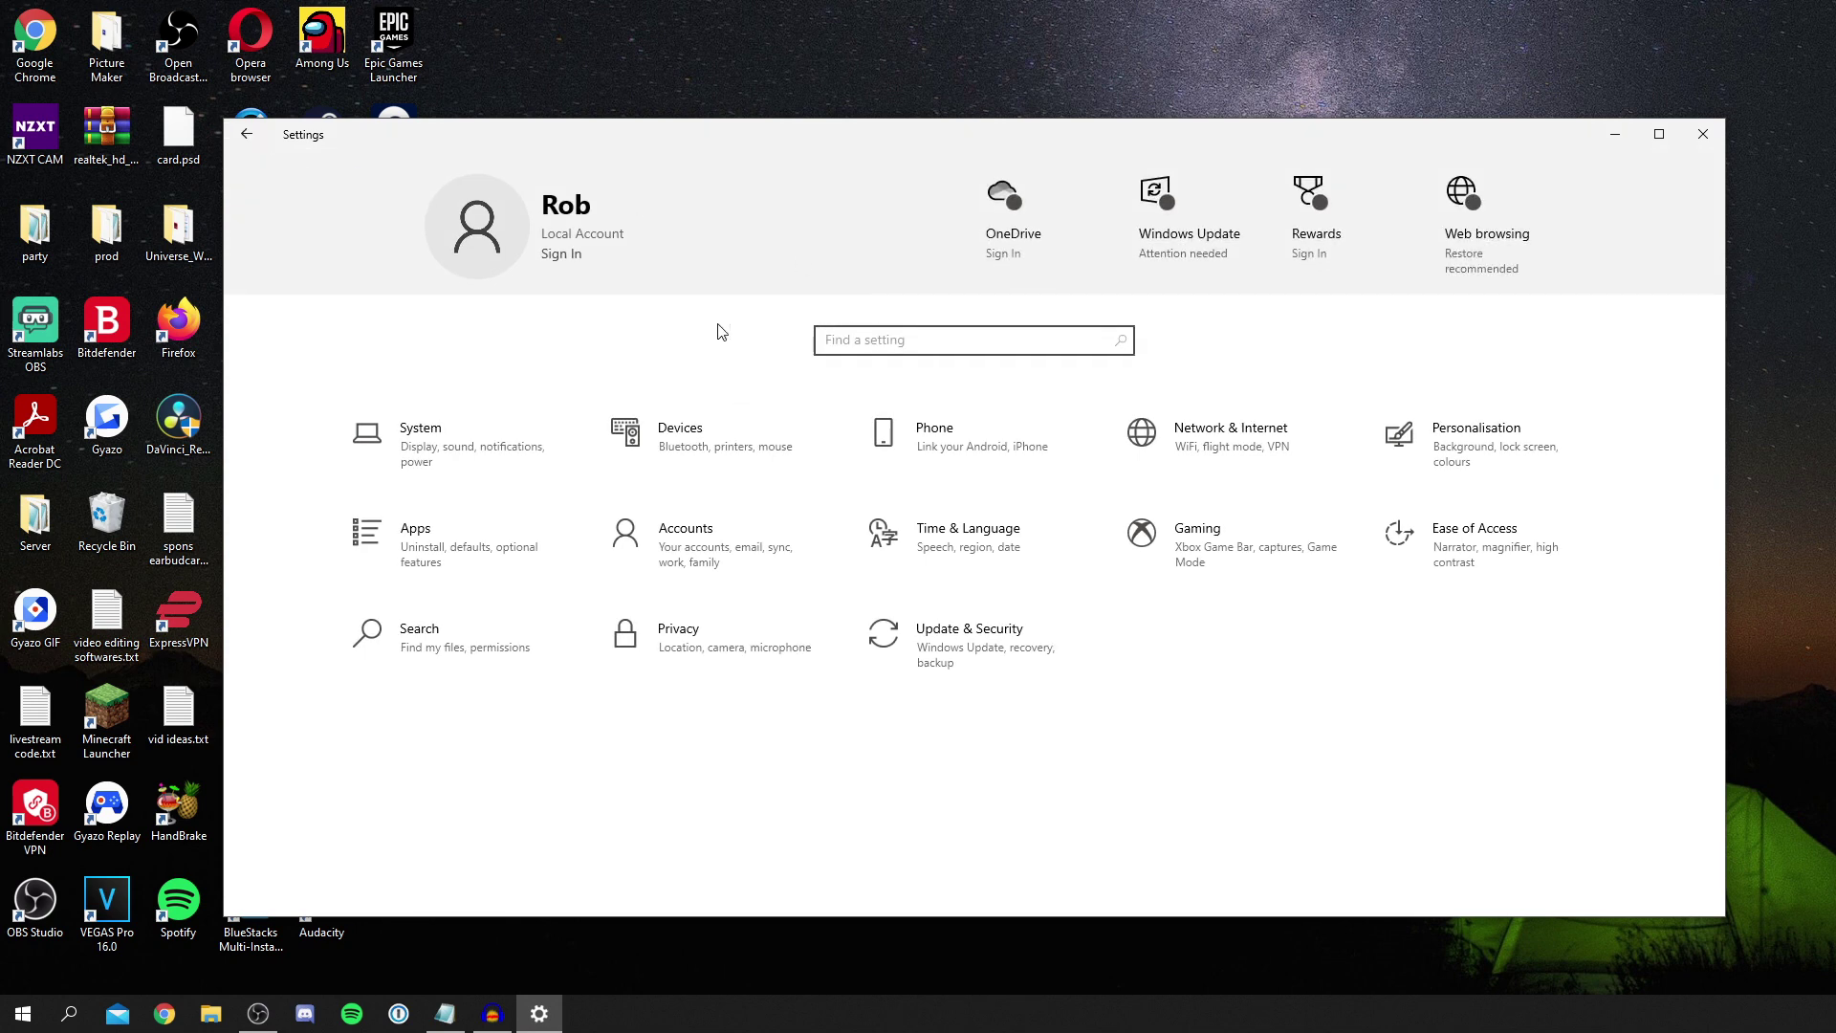
Step: Confirm sleep is Never and the High performance plan is active, then close Power Options and Settings
{"action": "type", "text": "power"}
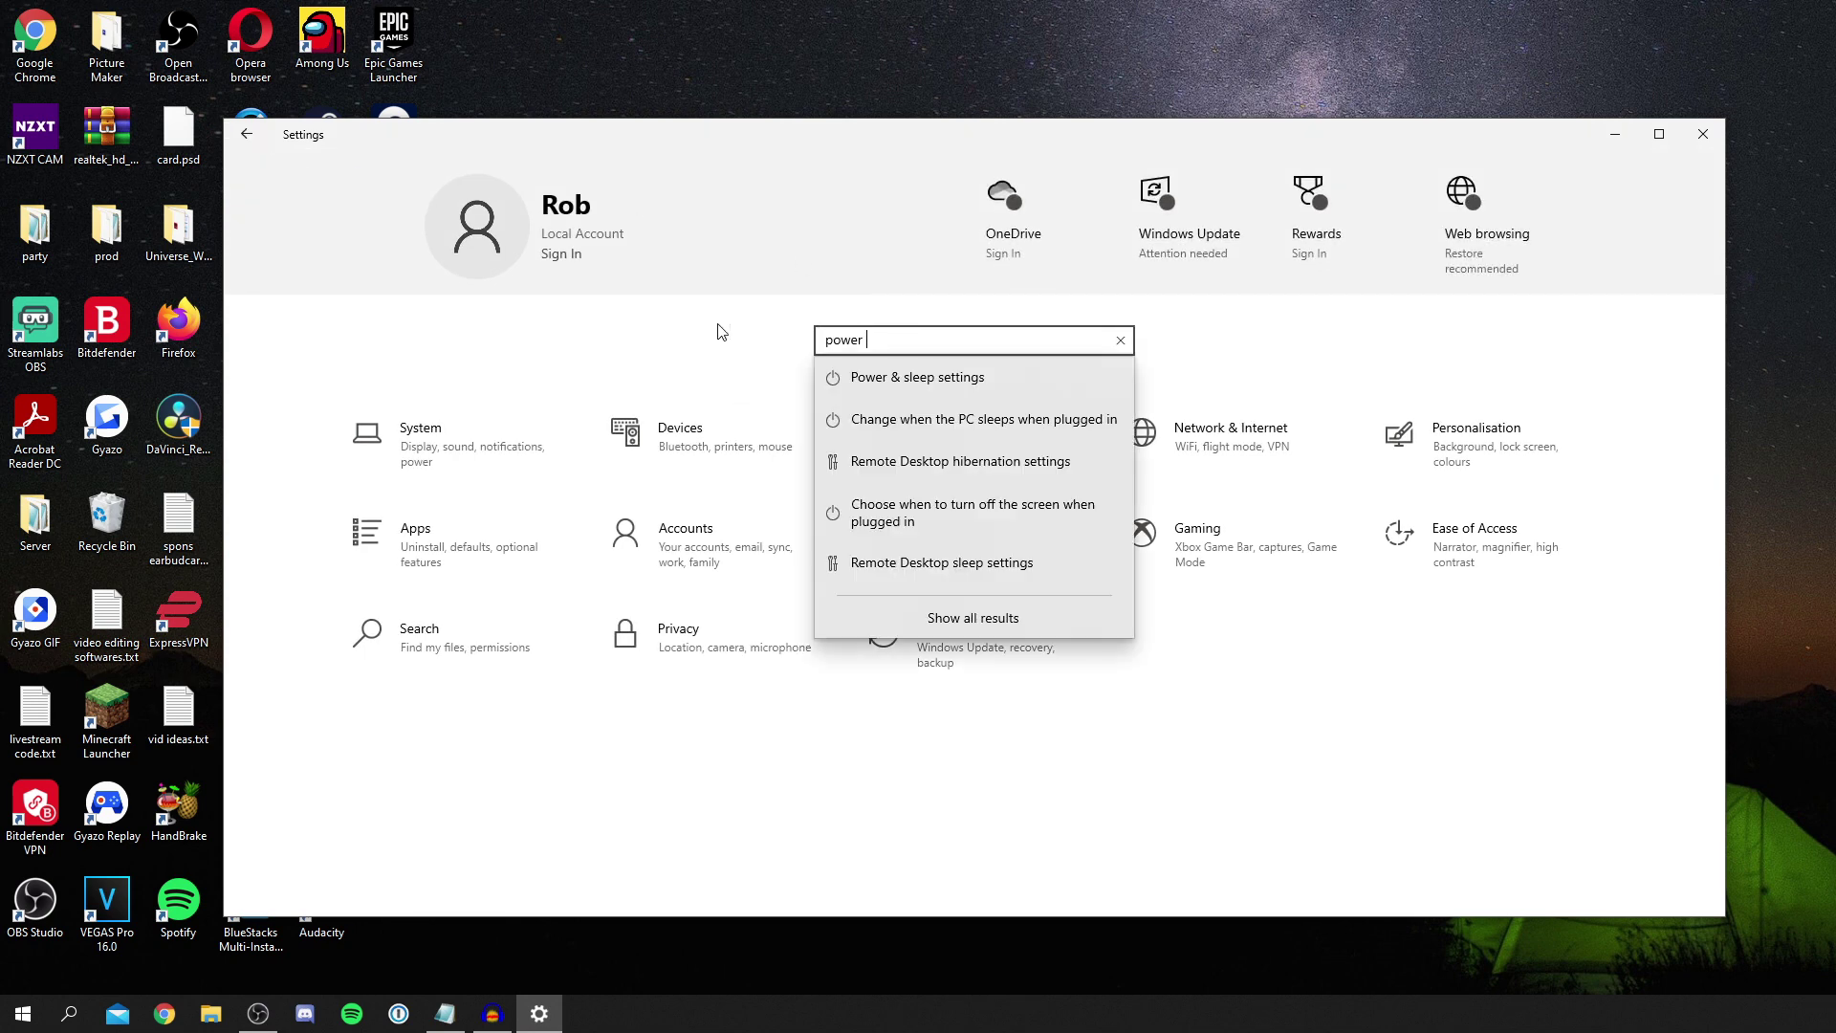
{"action": "left_click", "coordinate": [891, 378]}
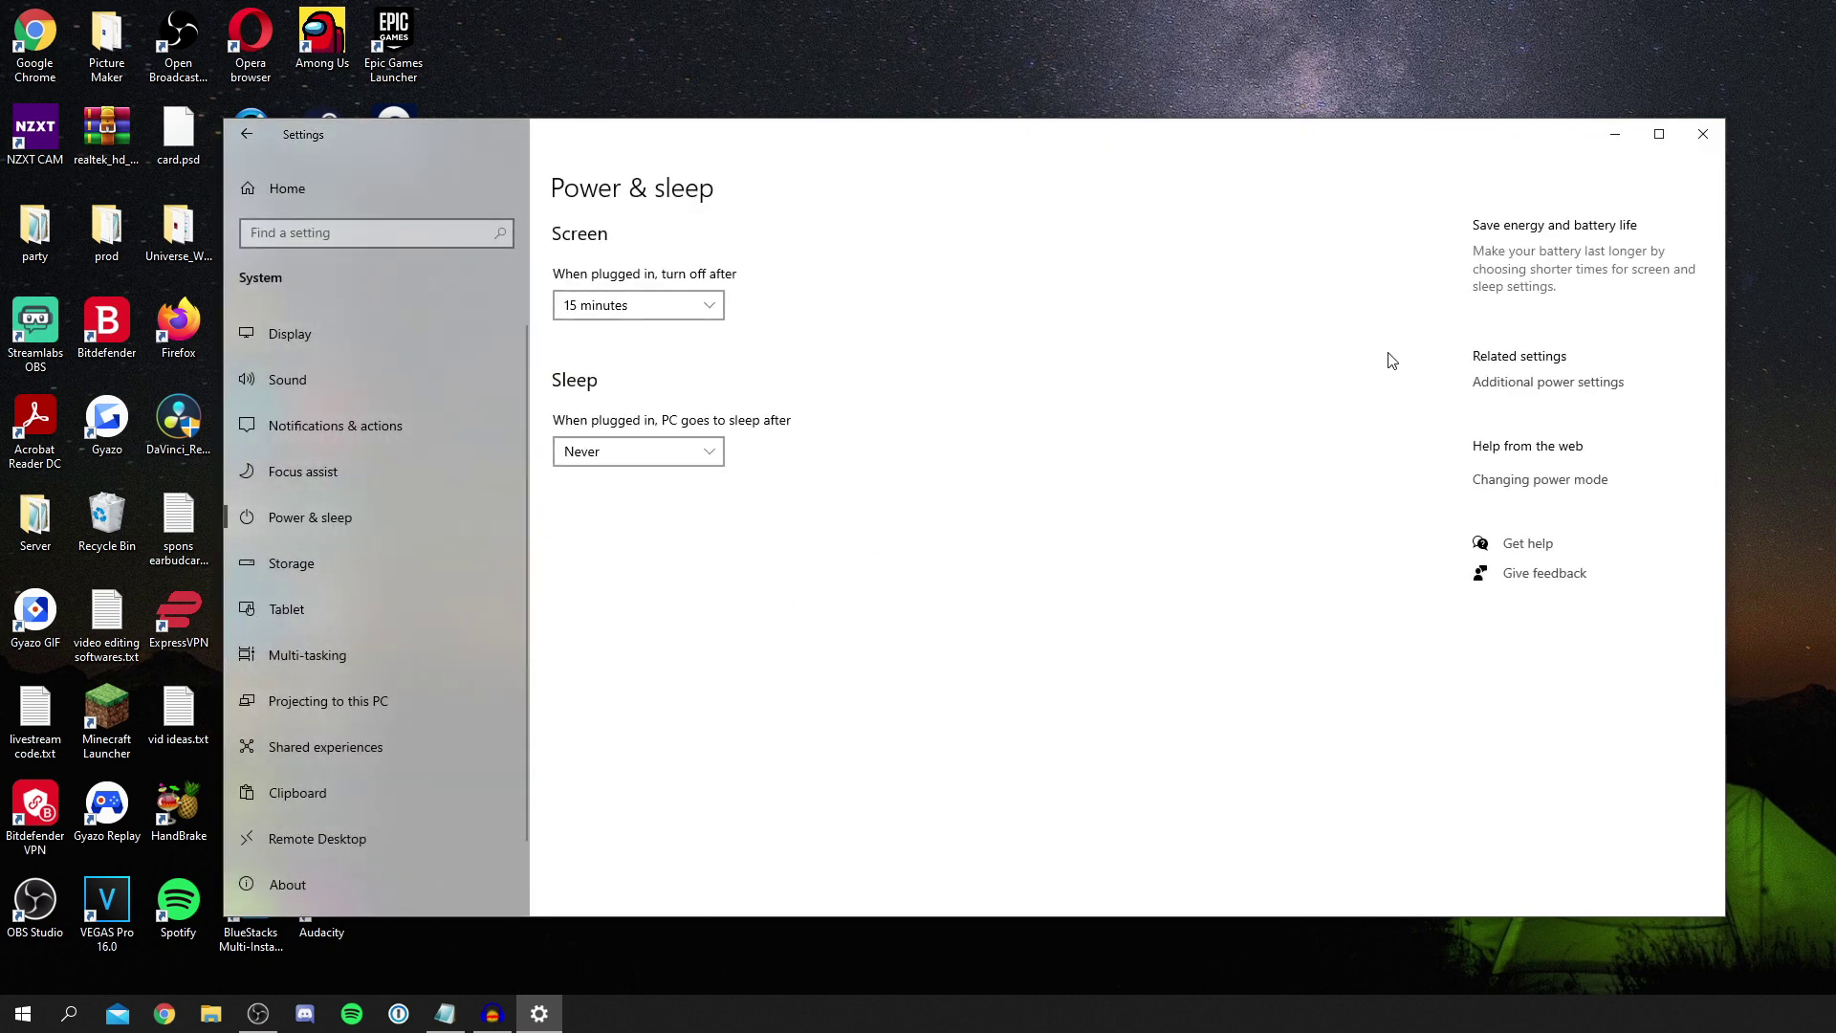
{"action": "left_click", "coordinate": [1506, 392]}
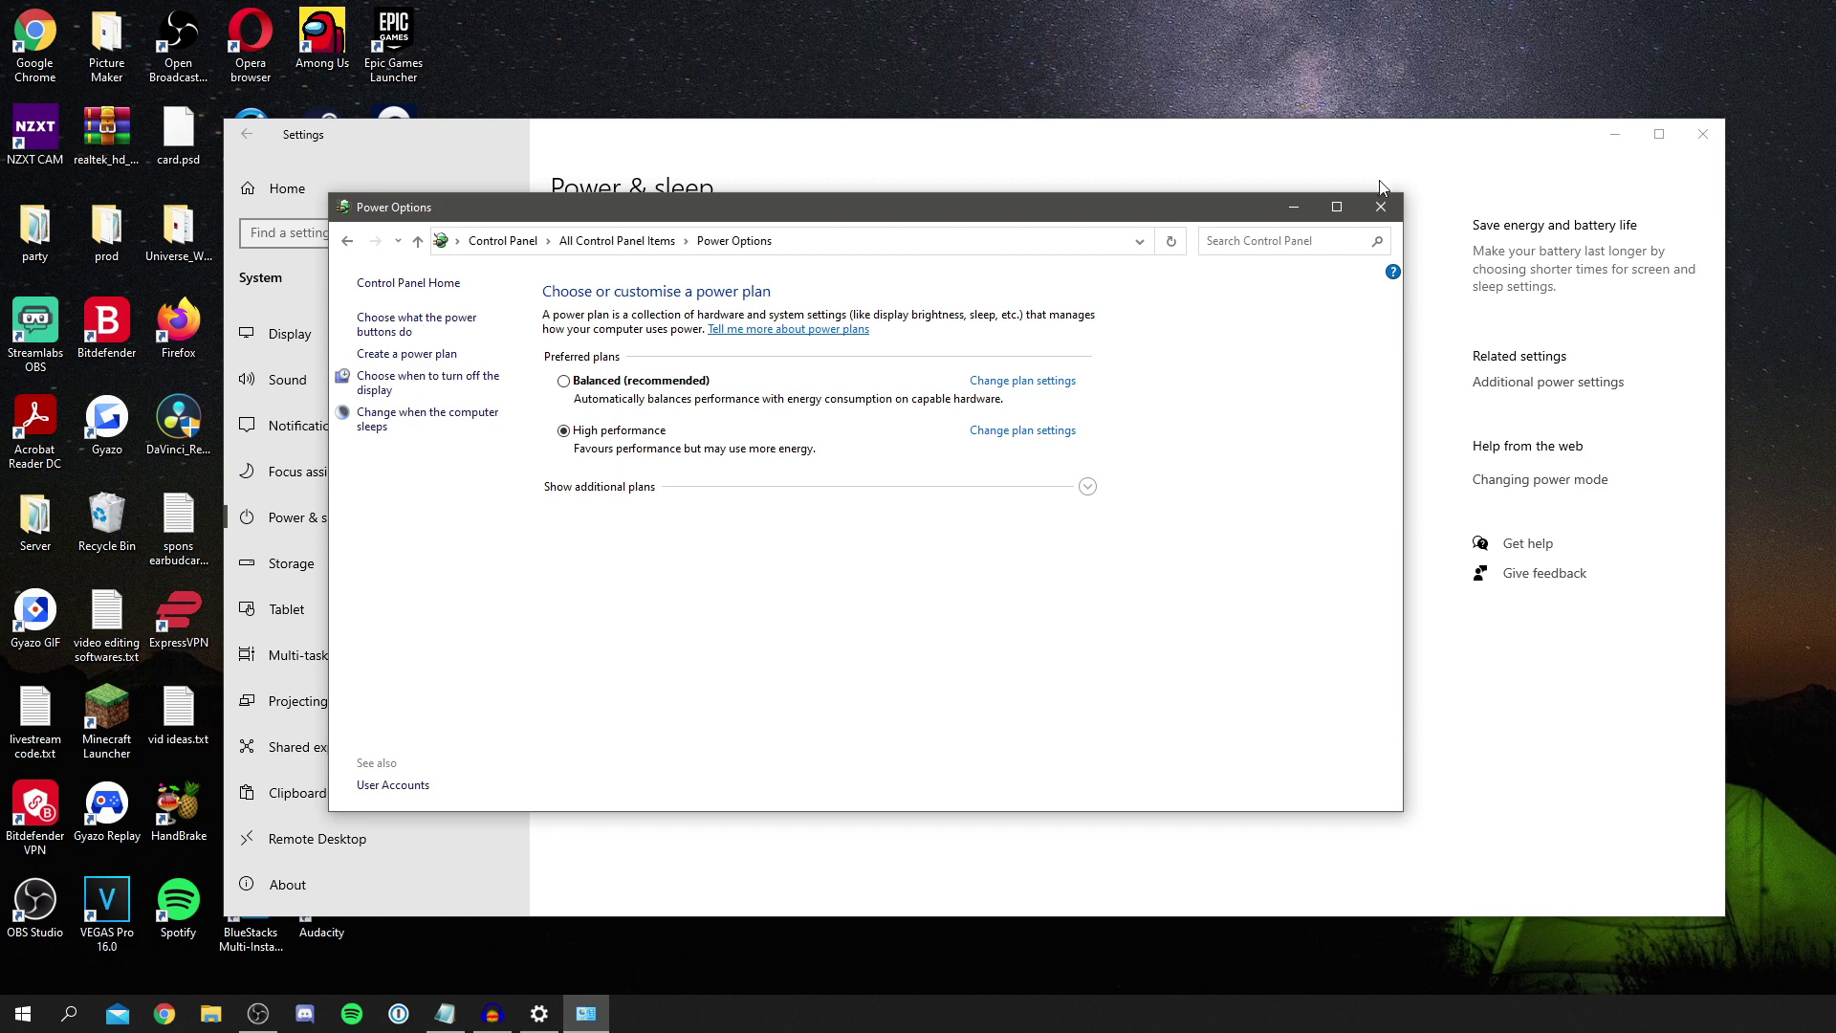
{"action": "left_click", "coordinate": [1381, 207]}
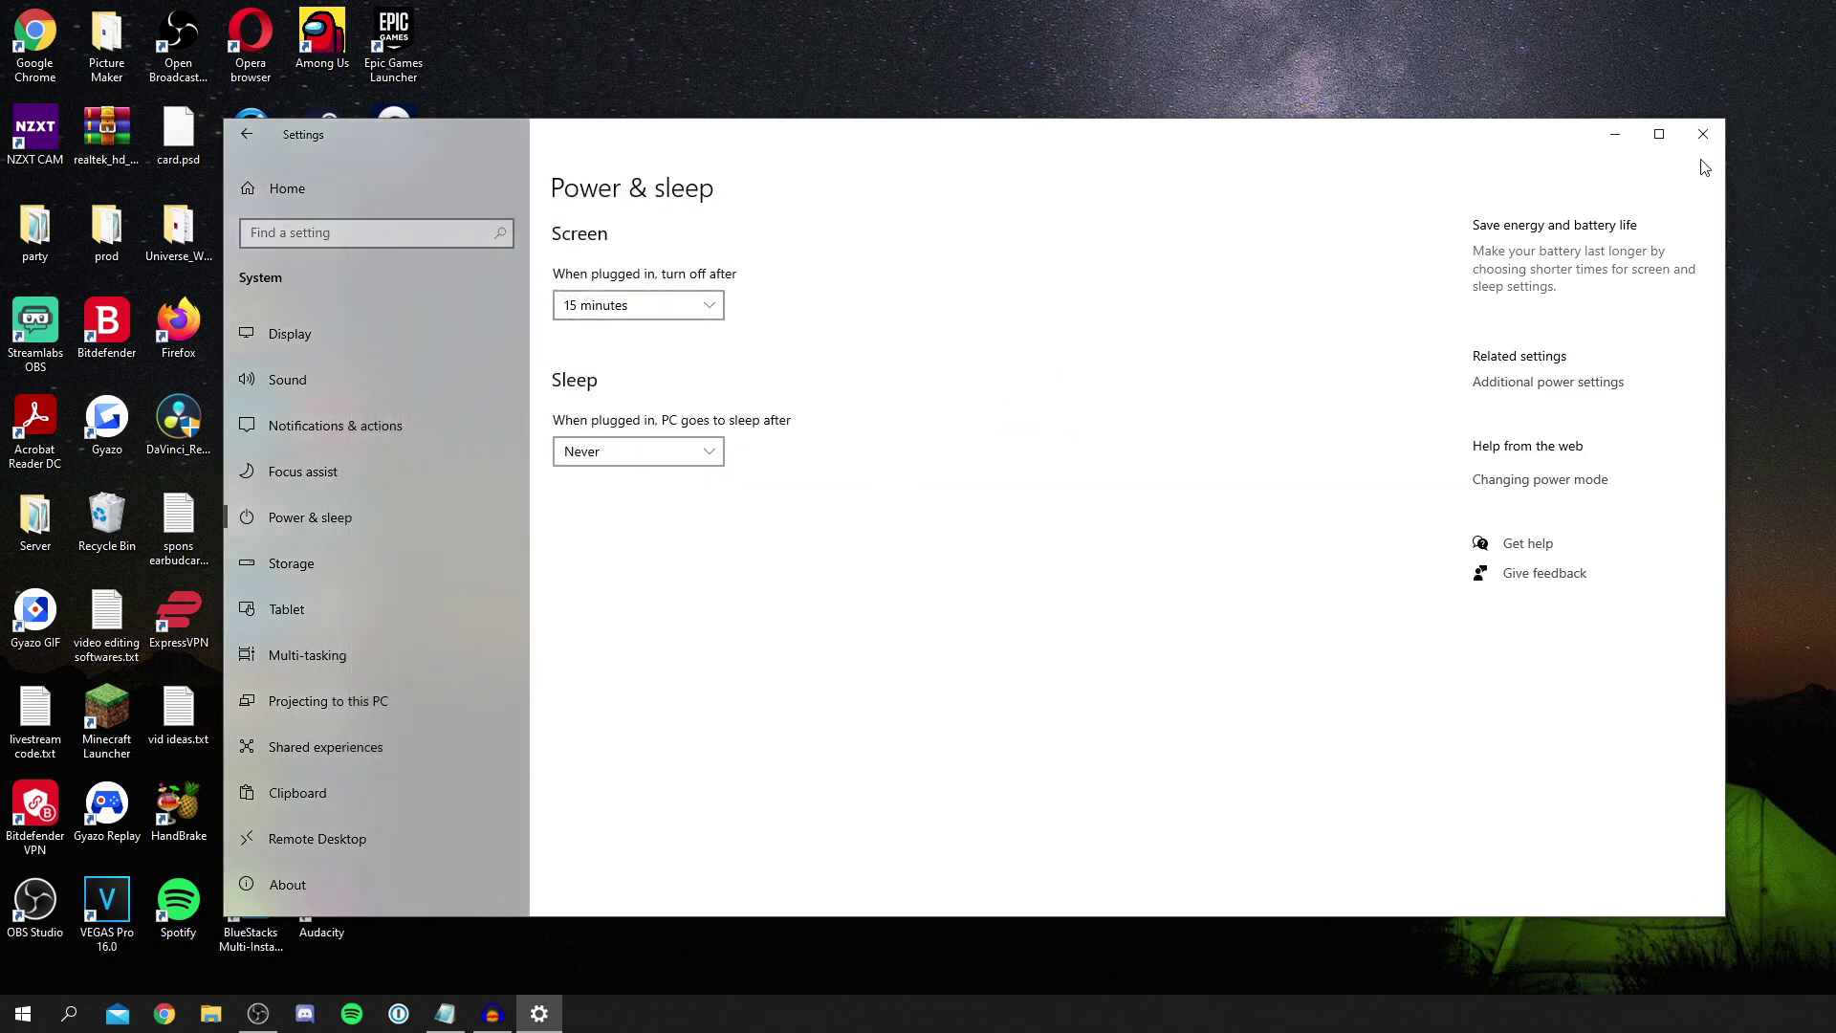
{"action": "left_click", "coordinate": [1703, 135]}
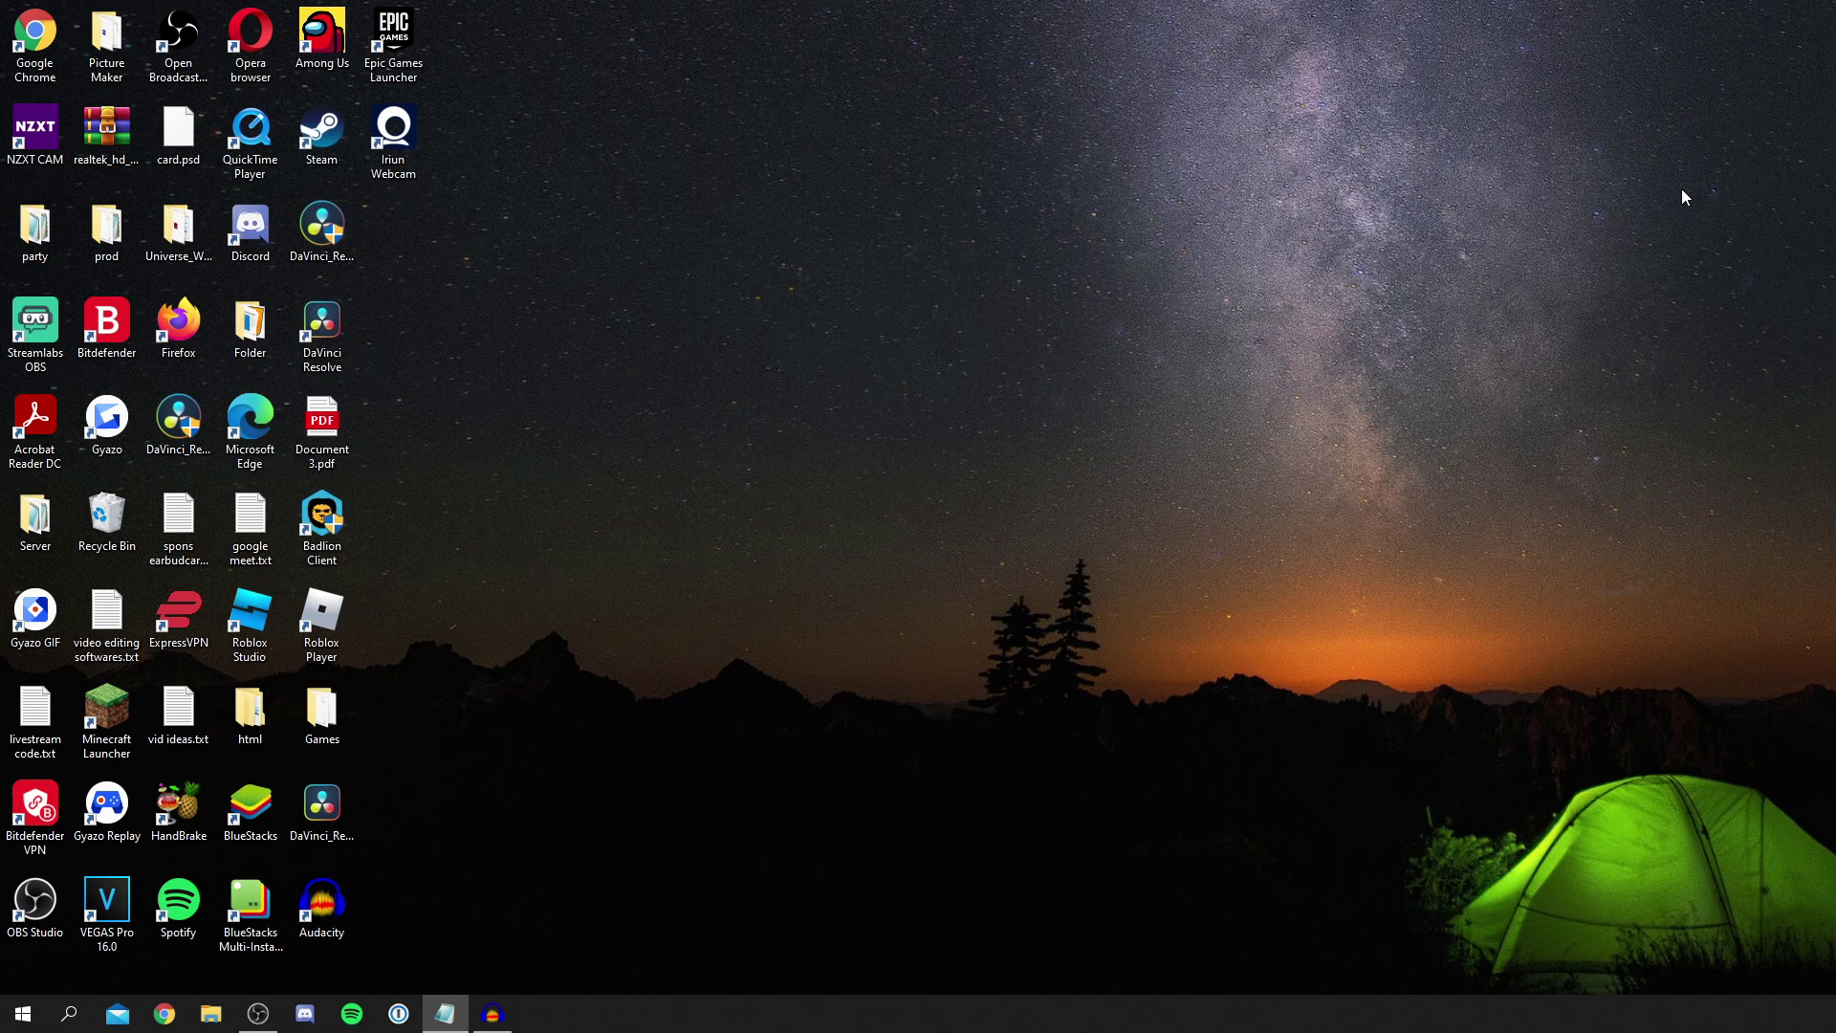
Step: Run %temp% from the Run dialog to open the Temp folder
{"action": "key", "text": "super+r"}
{"action": "type", "text": "%"}
{"action": "key", "text": "BackSpace"}
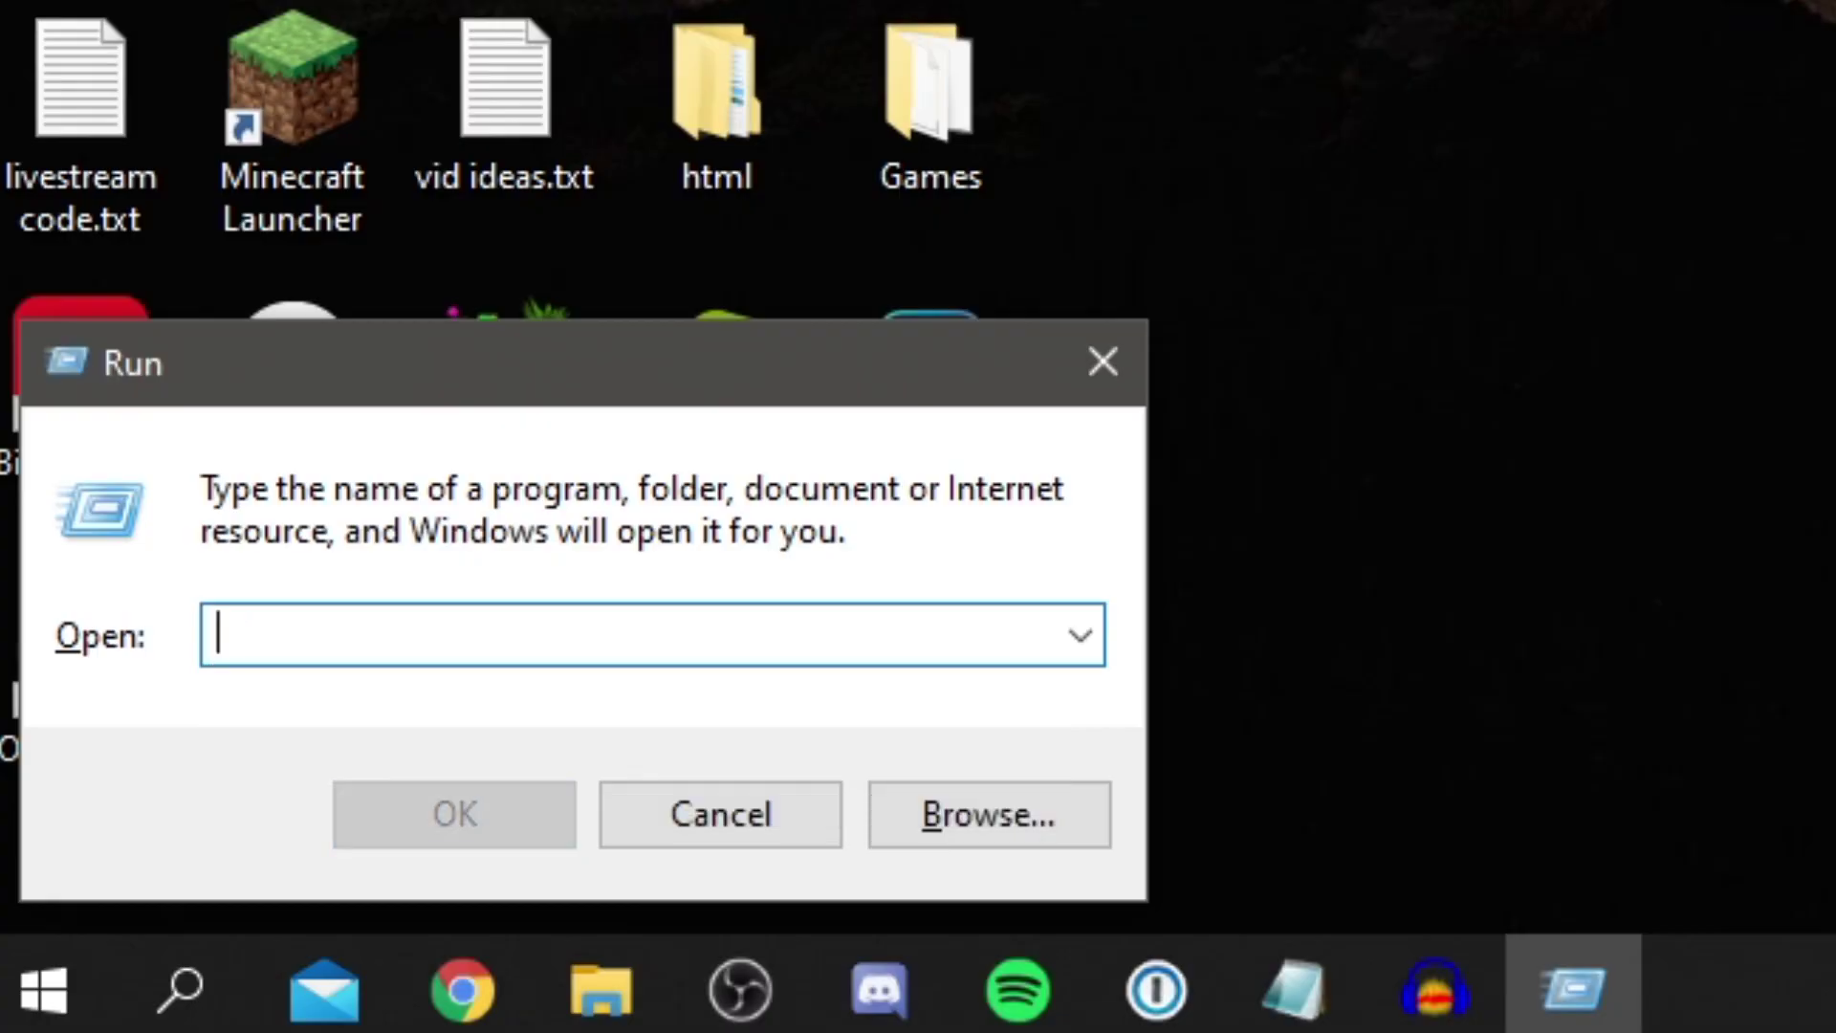
{"action": "type", "text": "%"}
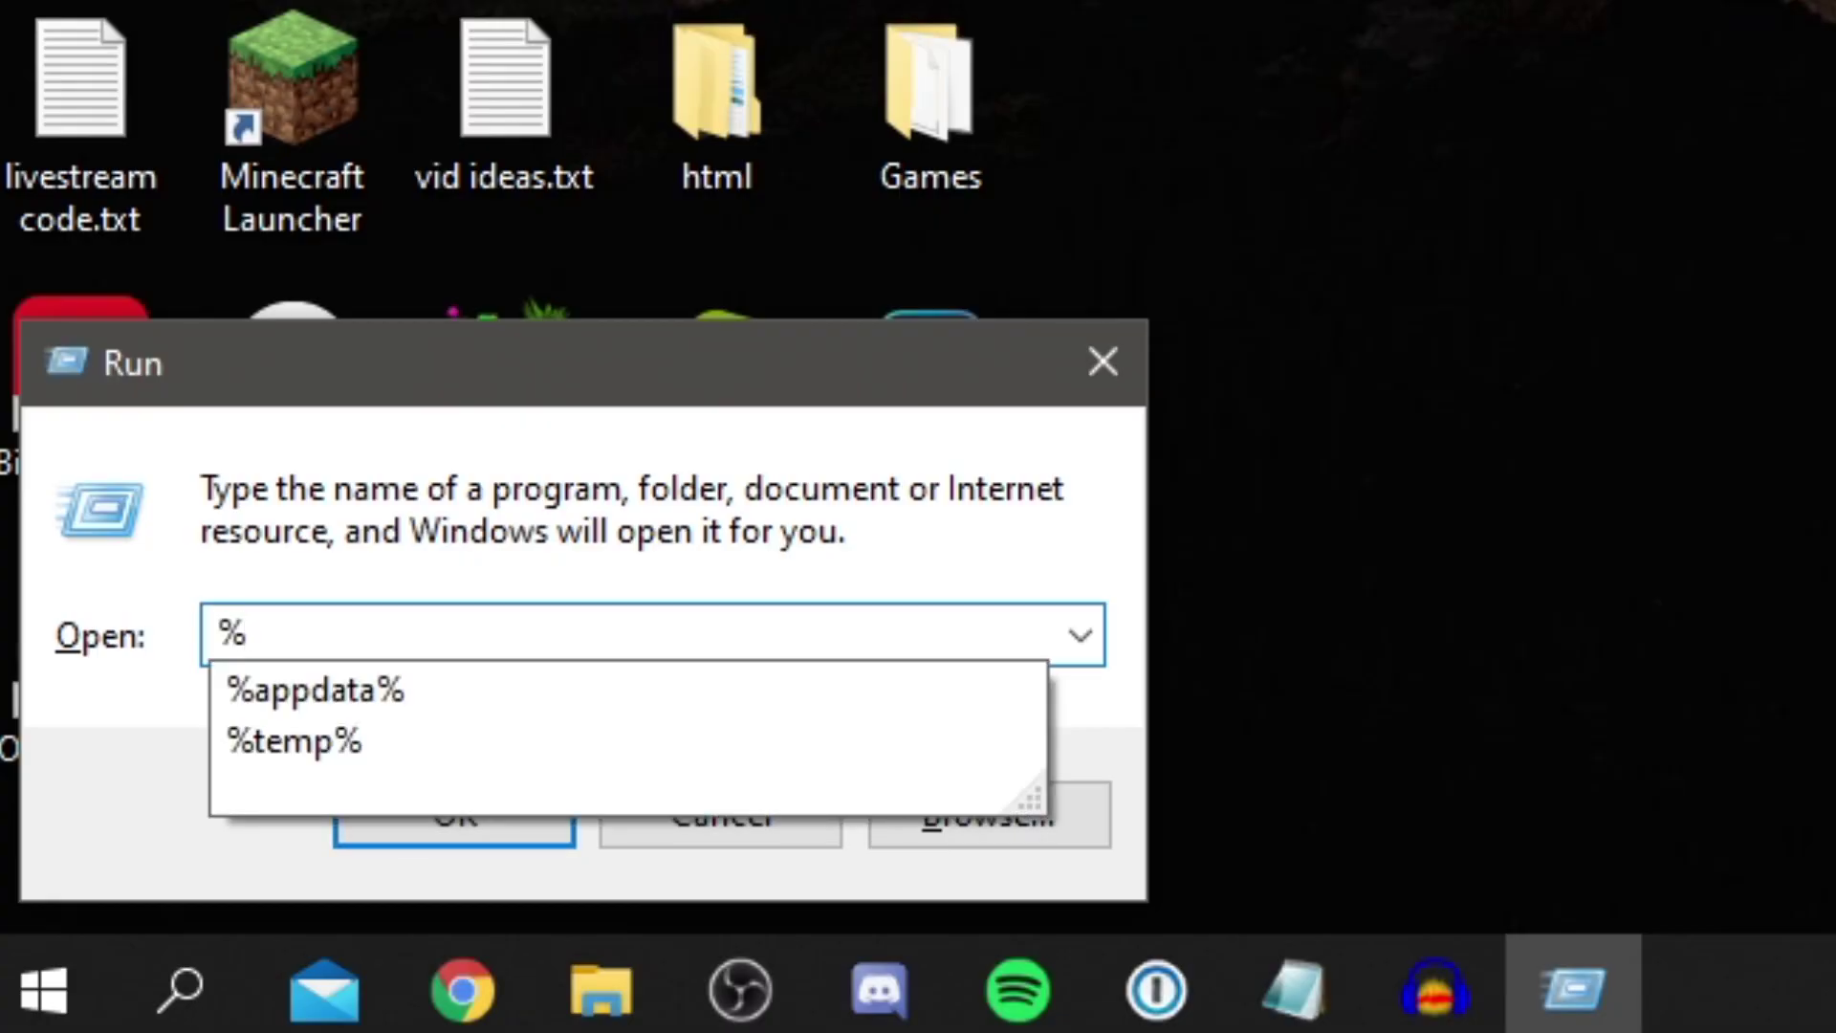
{"action": "type", "text": "temp"}
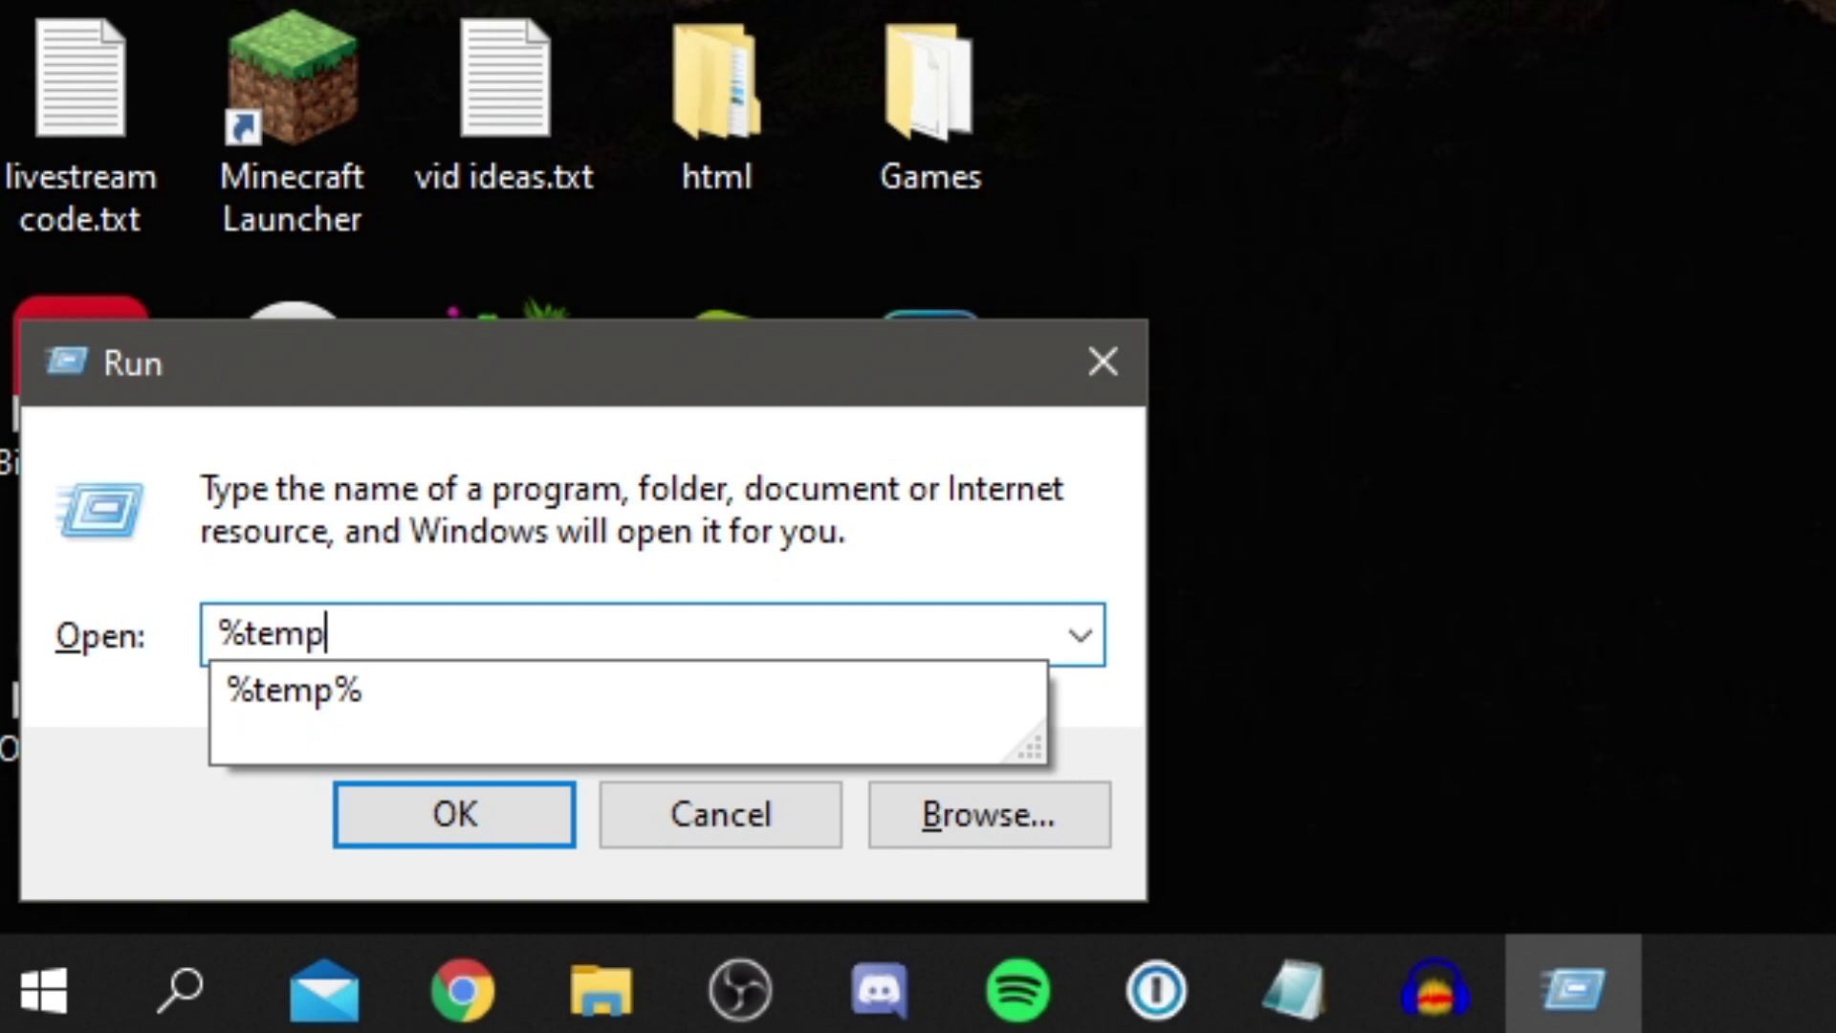
{"action": "type", "text": "%"}
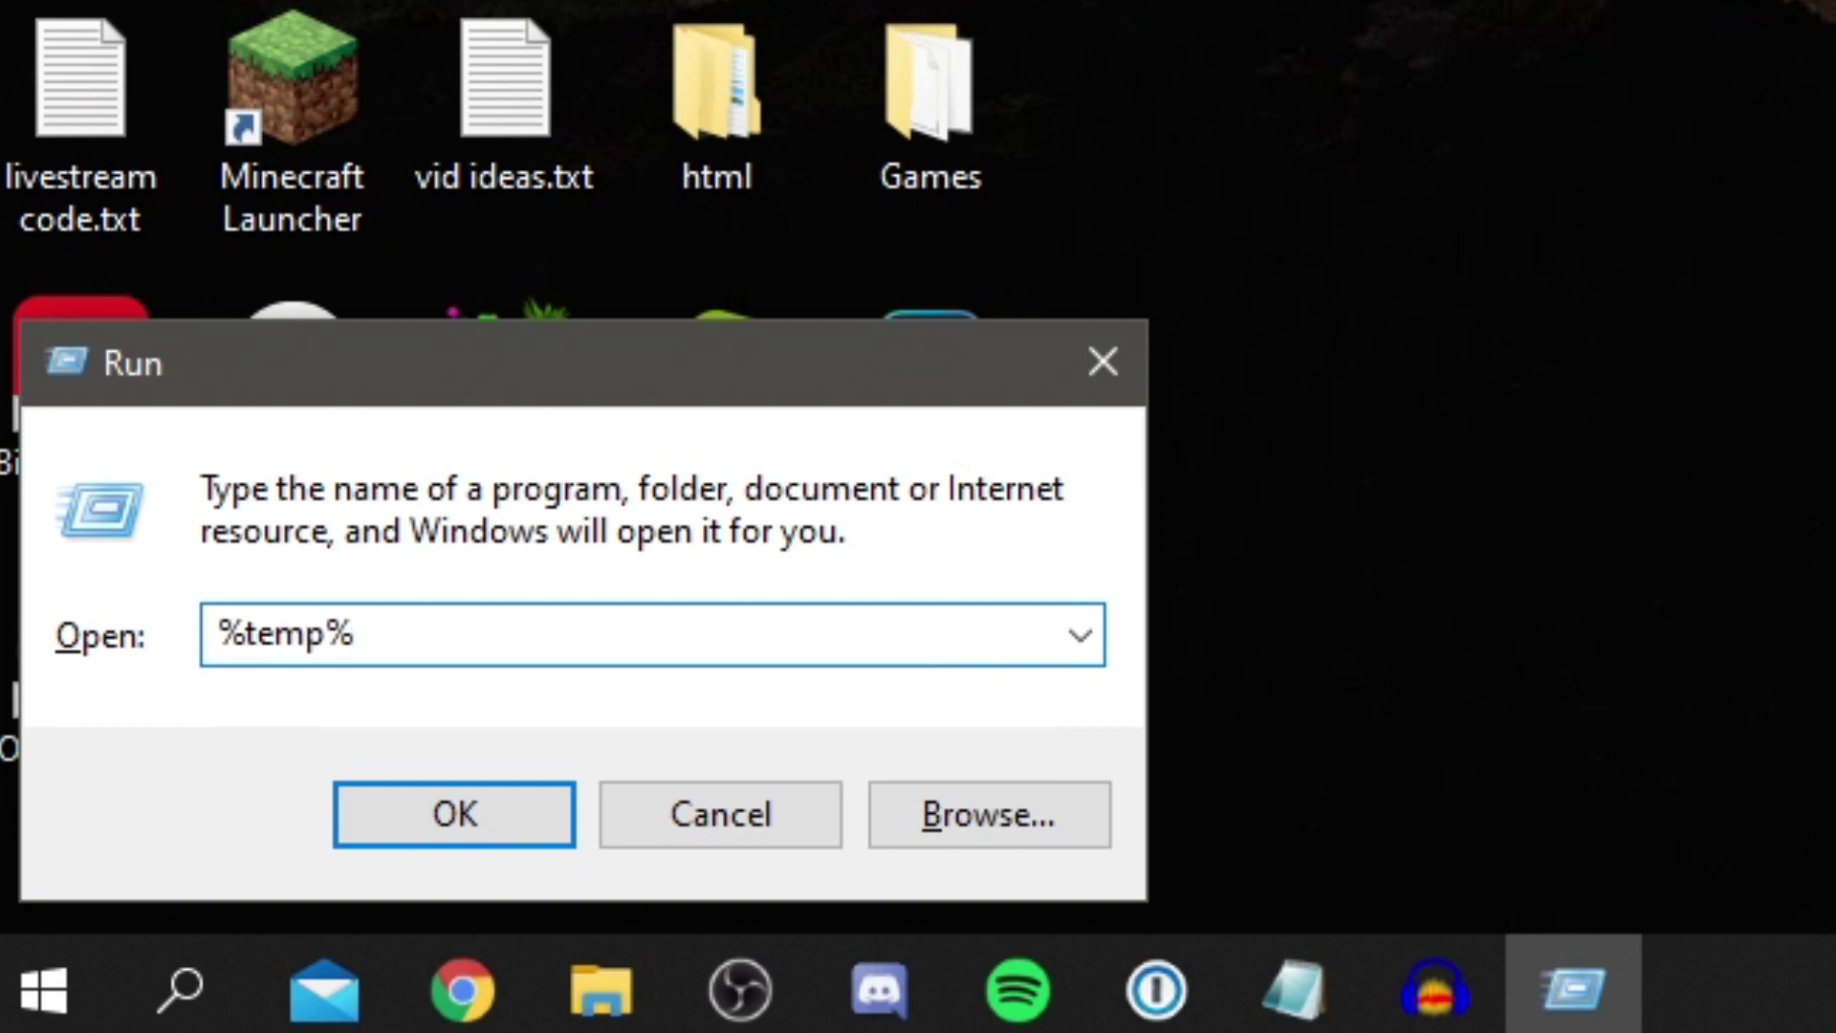
{"action": "left_click", "coordinate": [398, 828]}
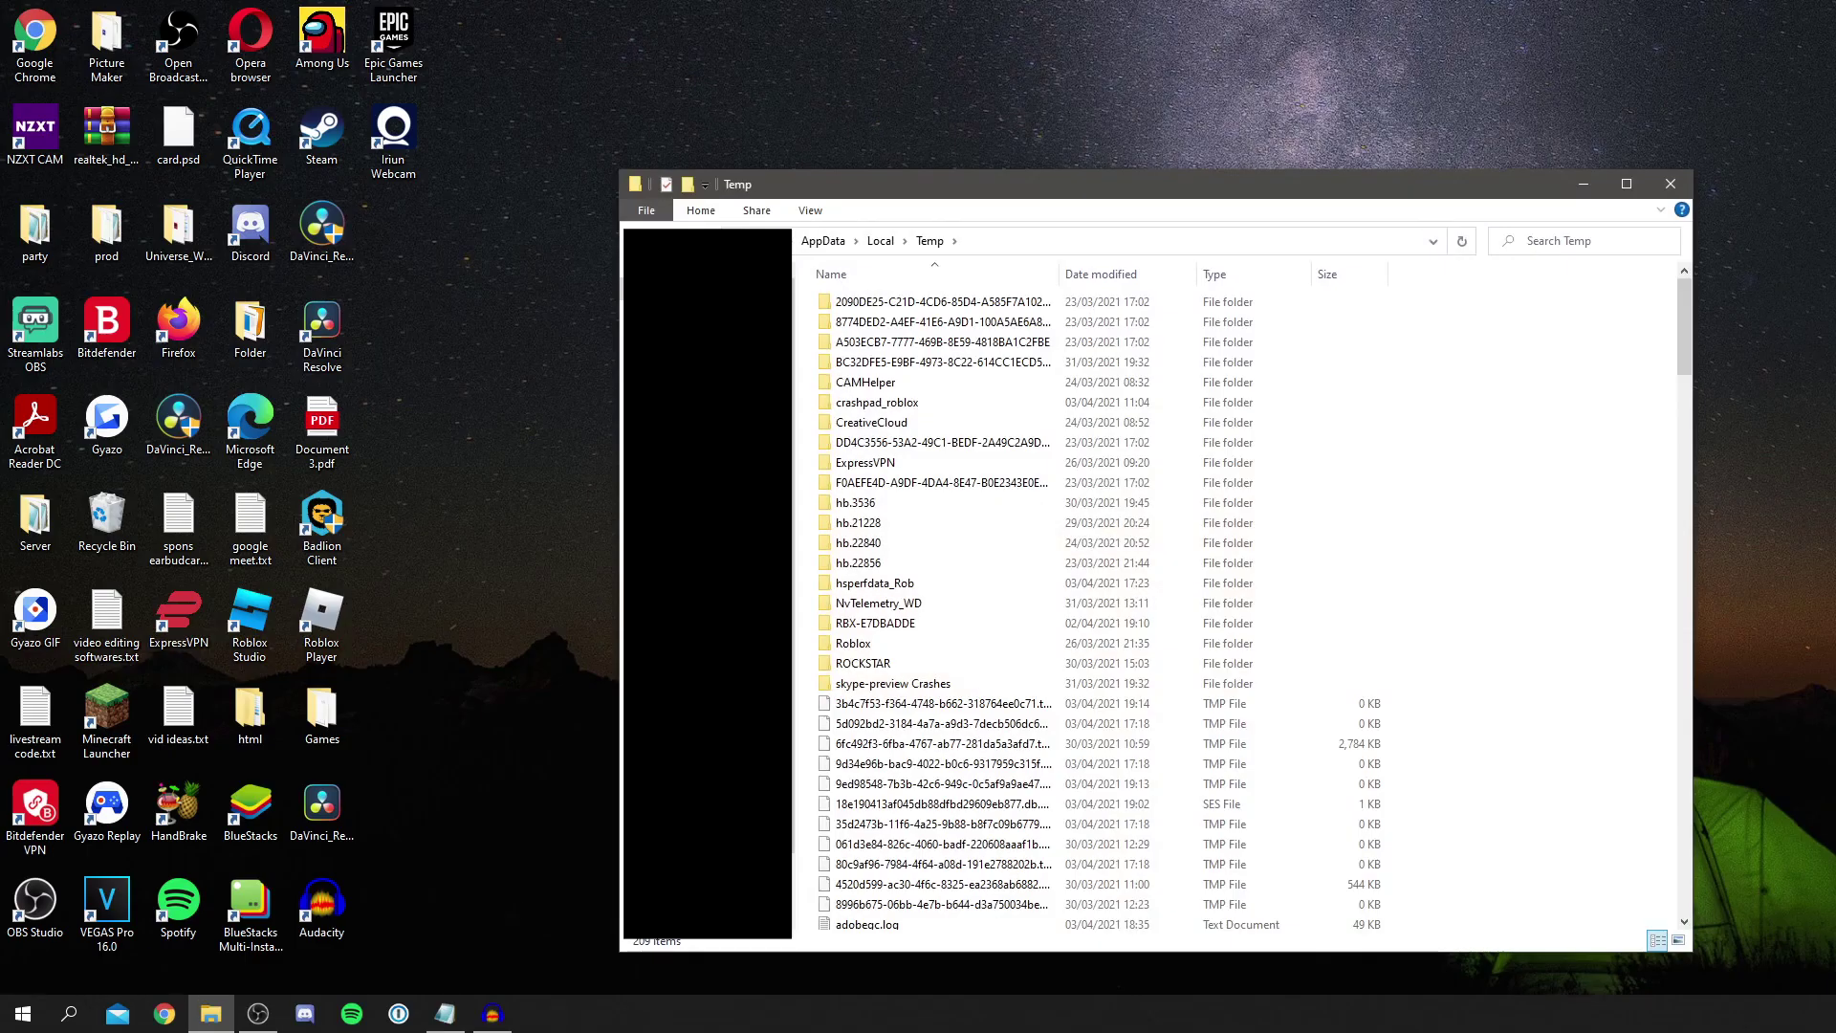
Step: Select all 209 items in the Temp folder and delete them
{"action": "scroll", "coordinate": [1105, 381], "scroll_direction": "down", "scroll_amount": 20}
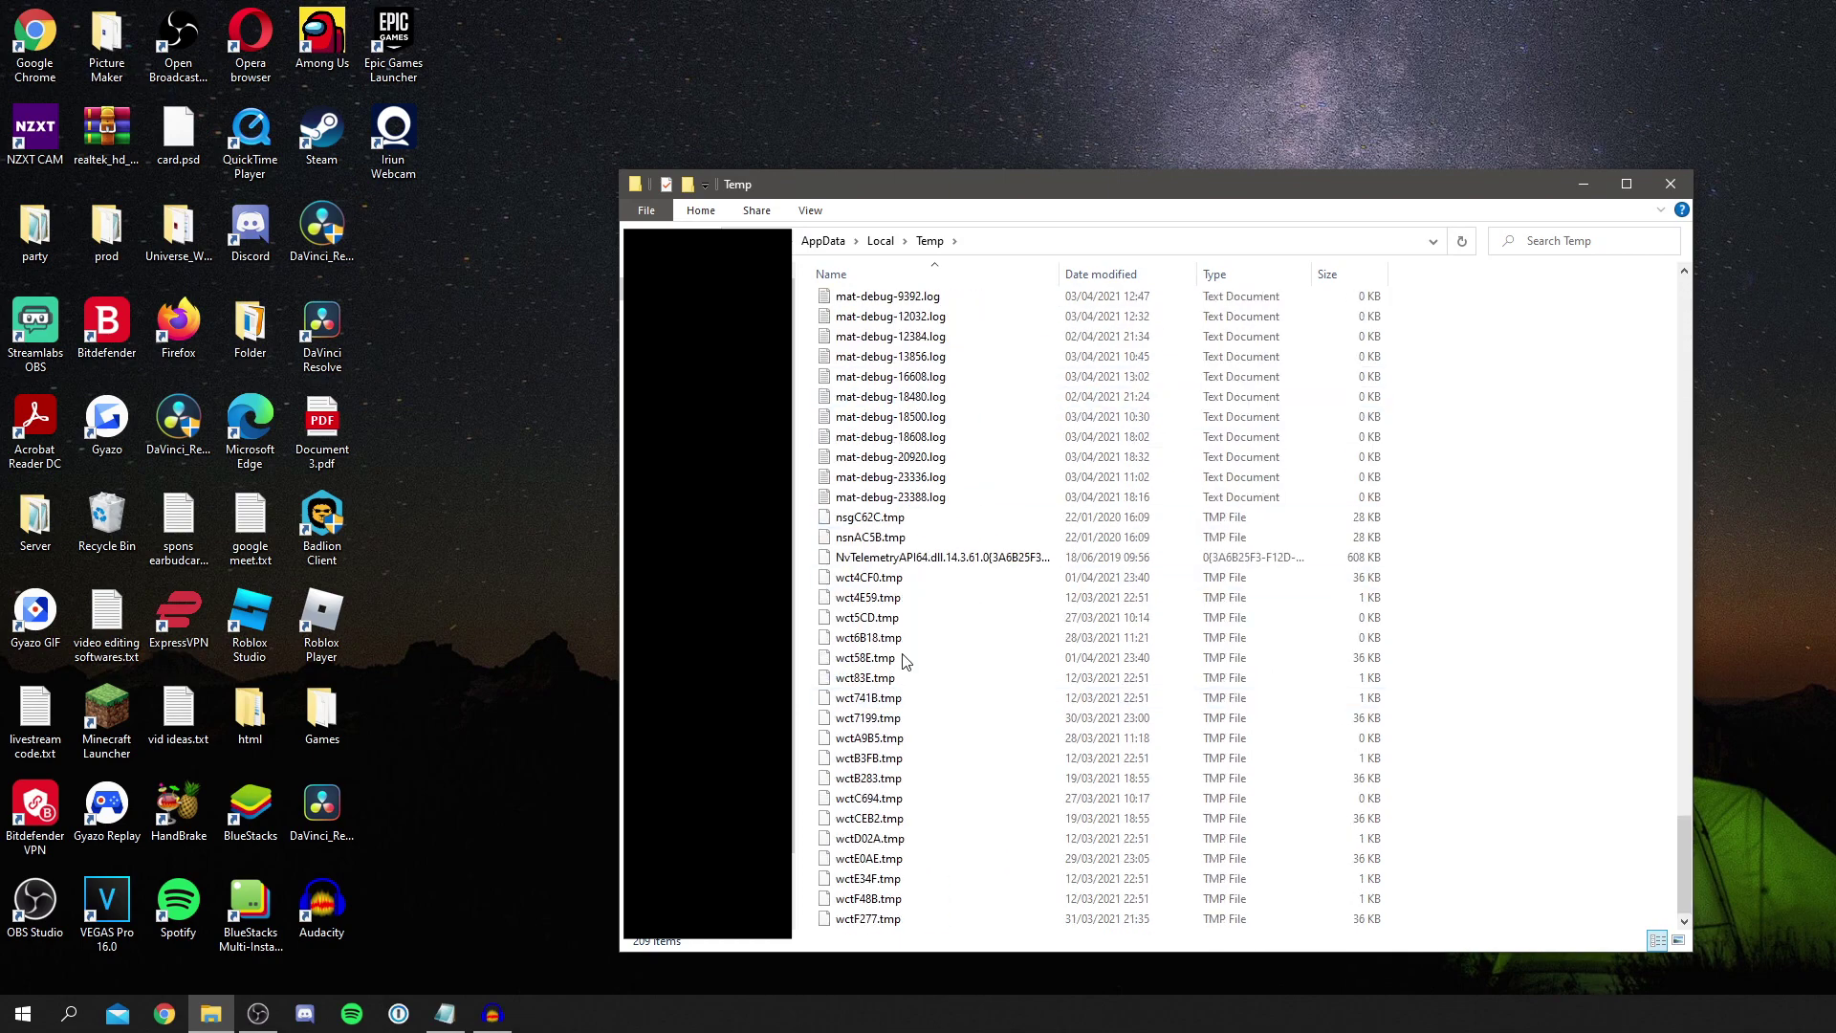
{"action": "scroll", "coordinate": [1052, 697], "scroll_direction": "up", "scroll_amount": 20}
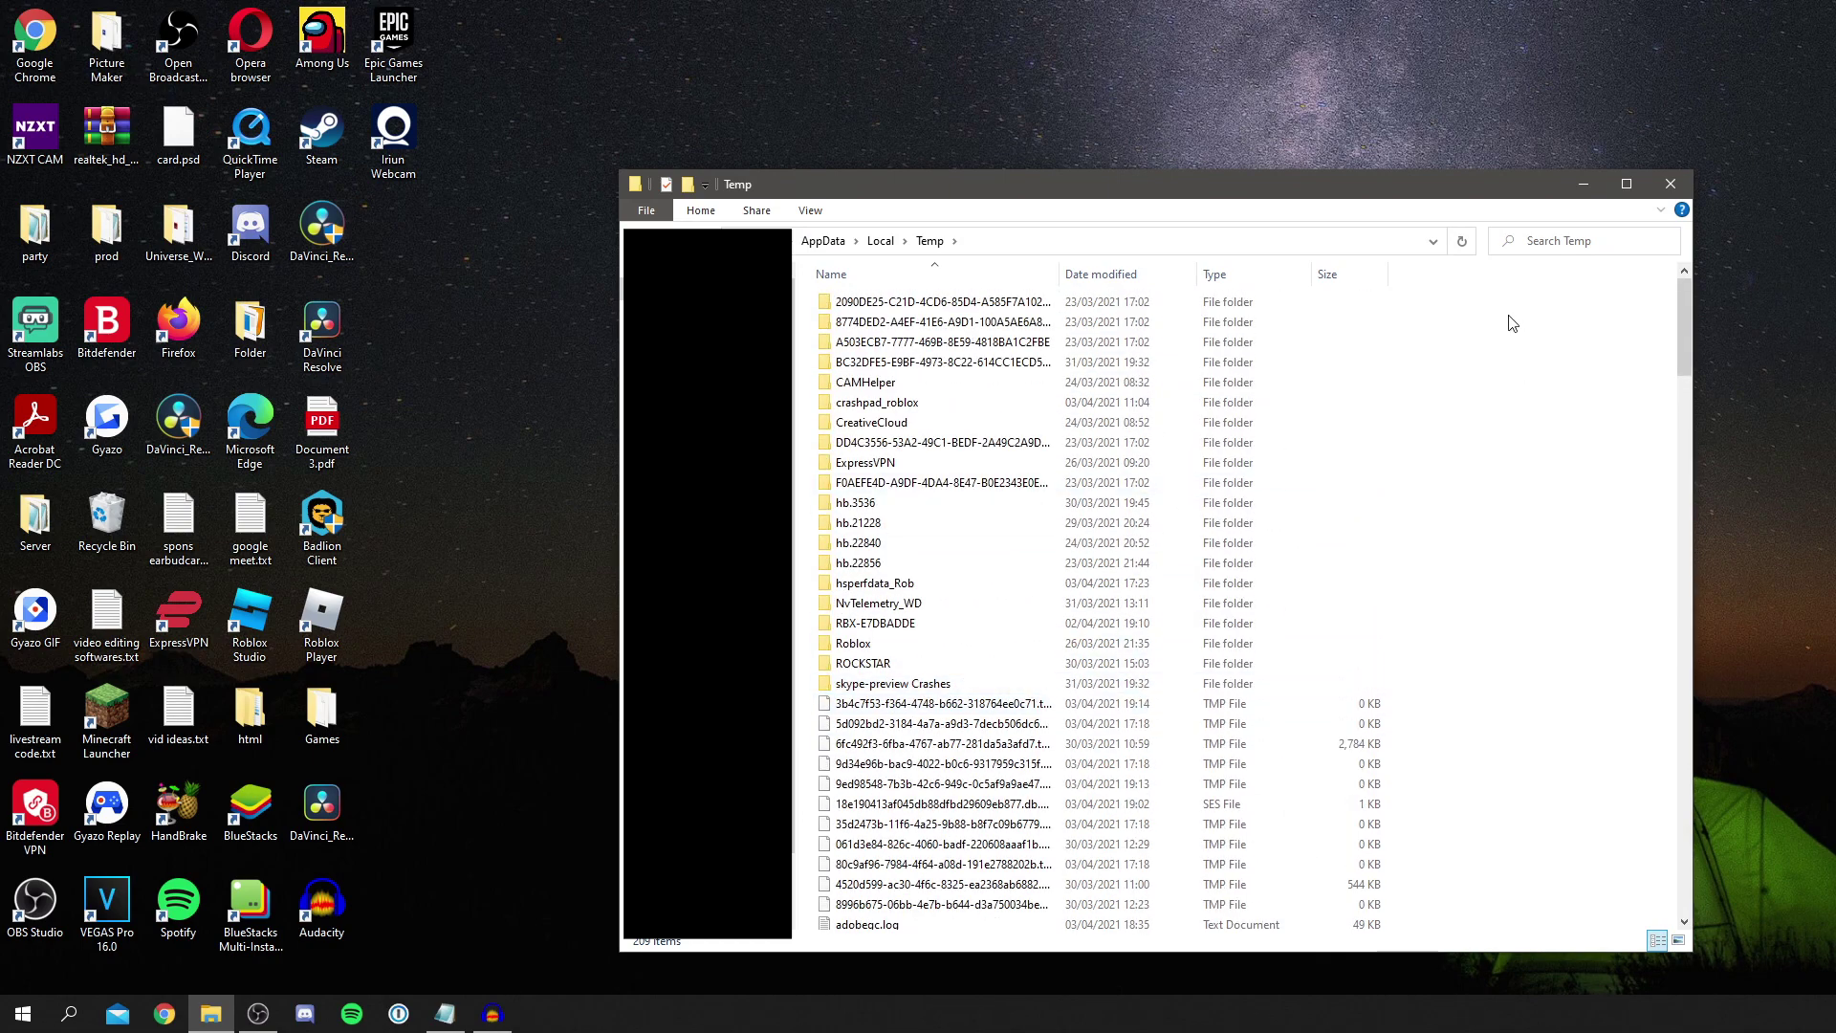
{"action": "left_click_drag", "start_coordinate": [1508, 323], "coordinate": [1001, 777]}
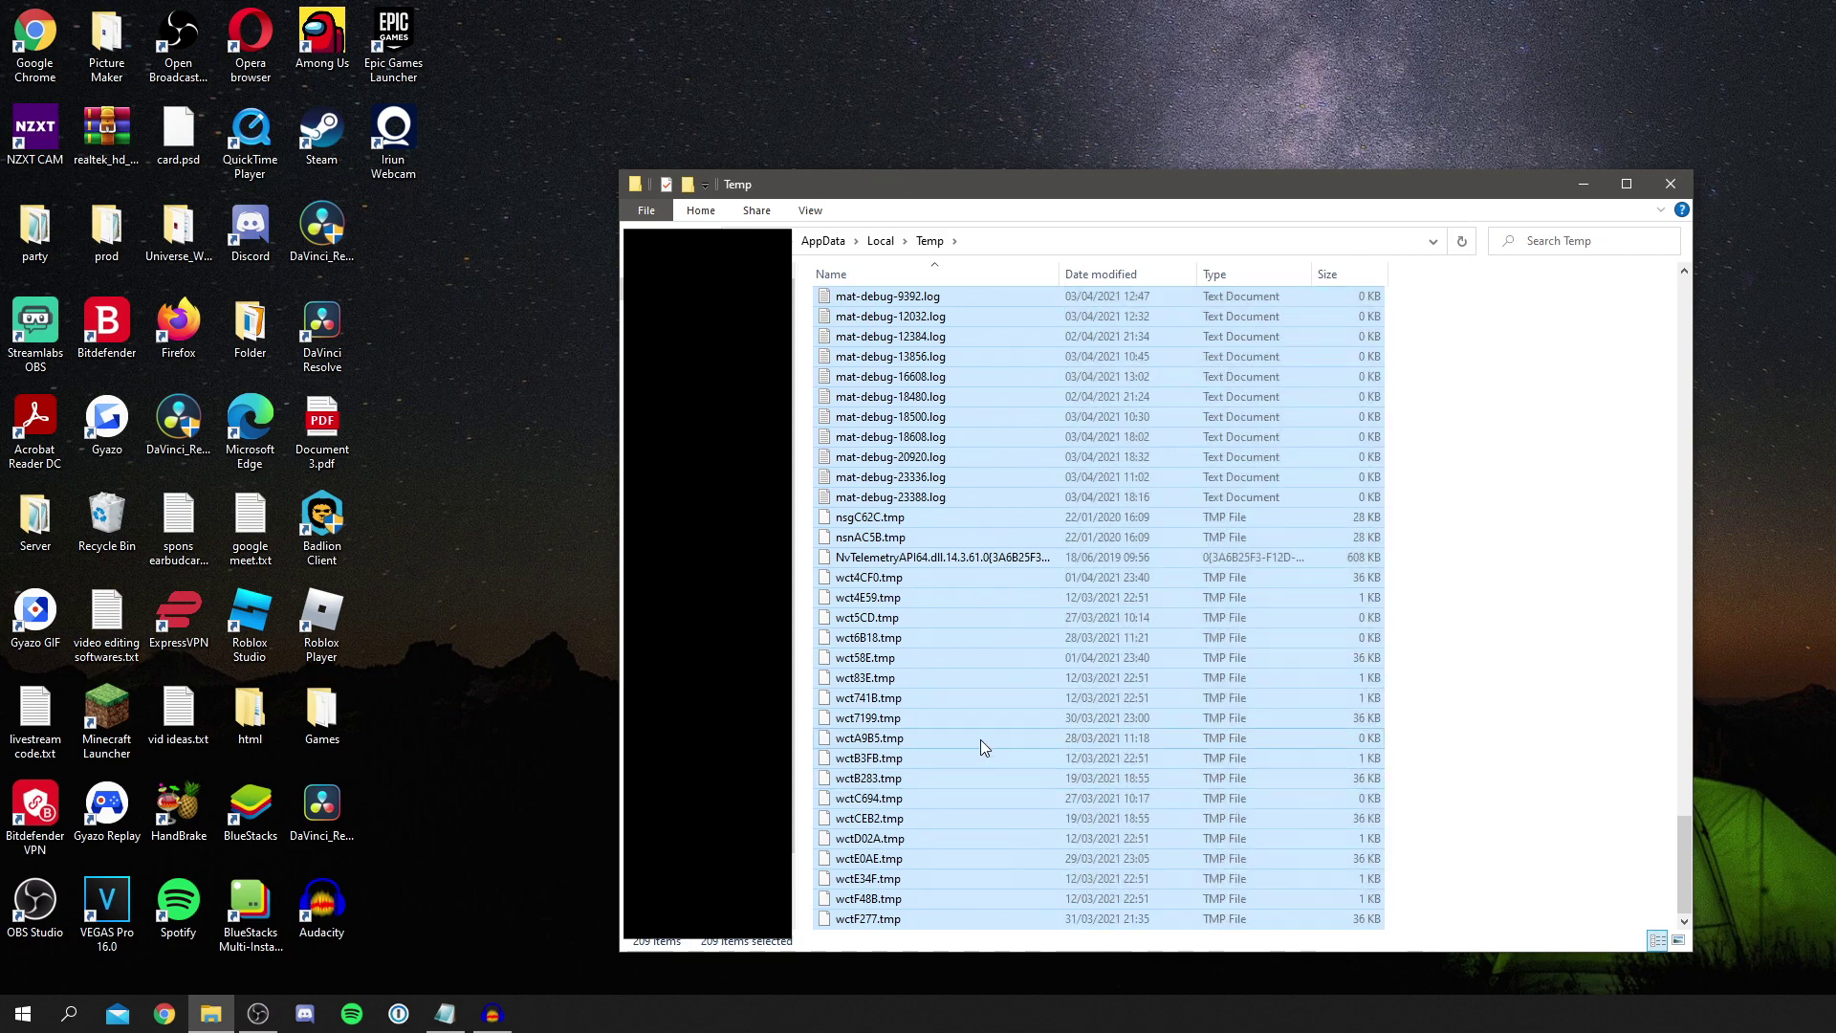
{"action": "key", "text": "Delete"}
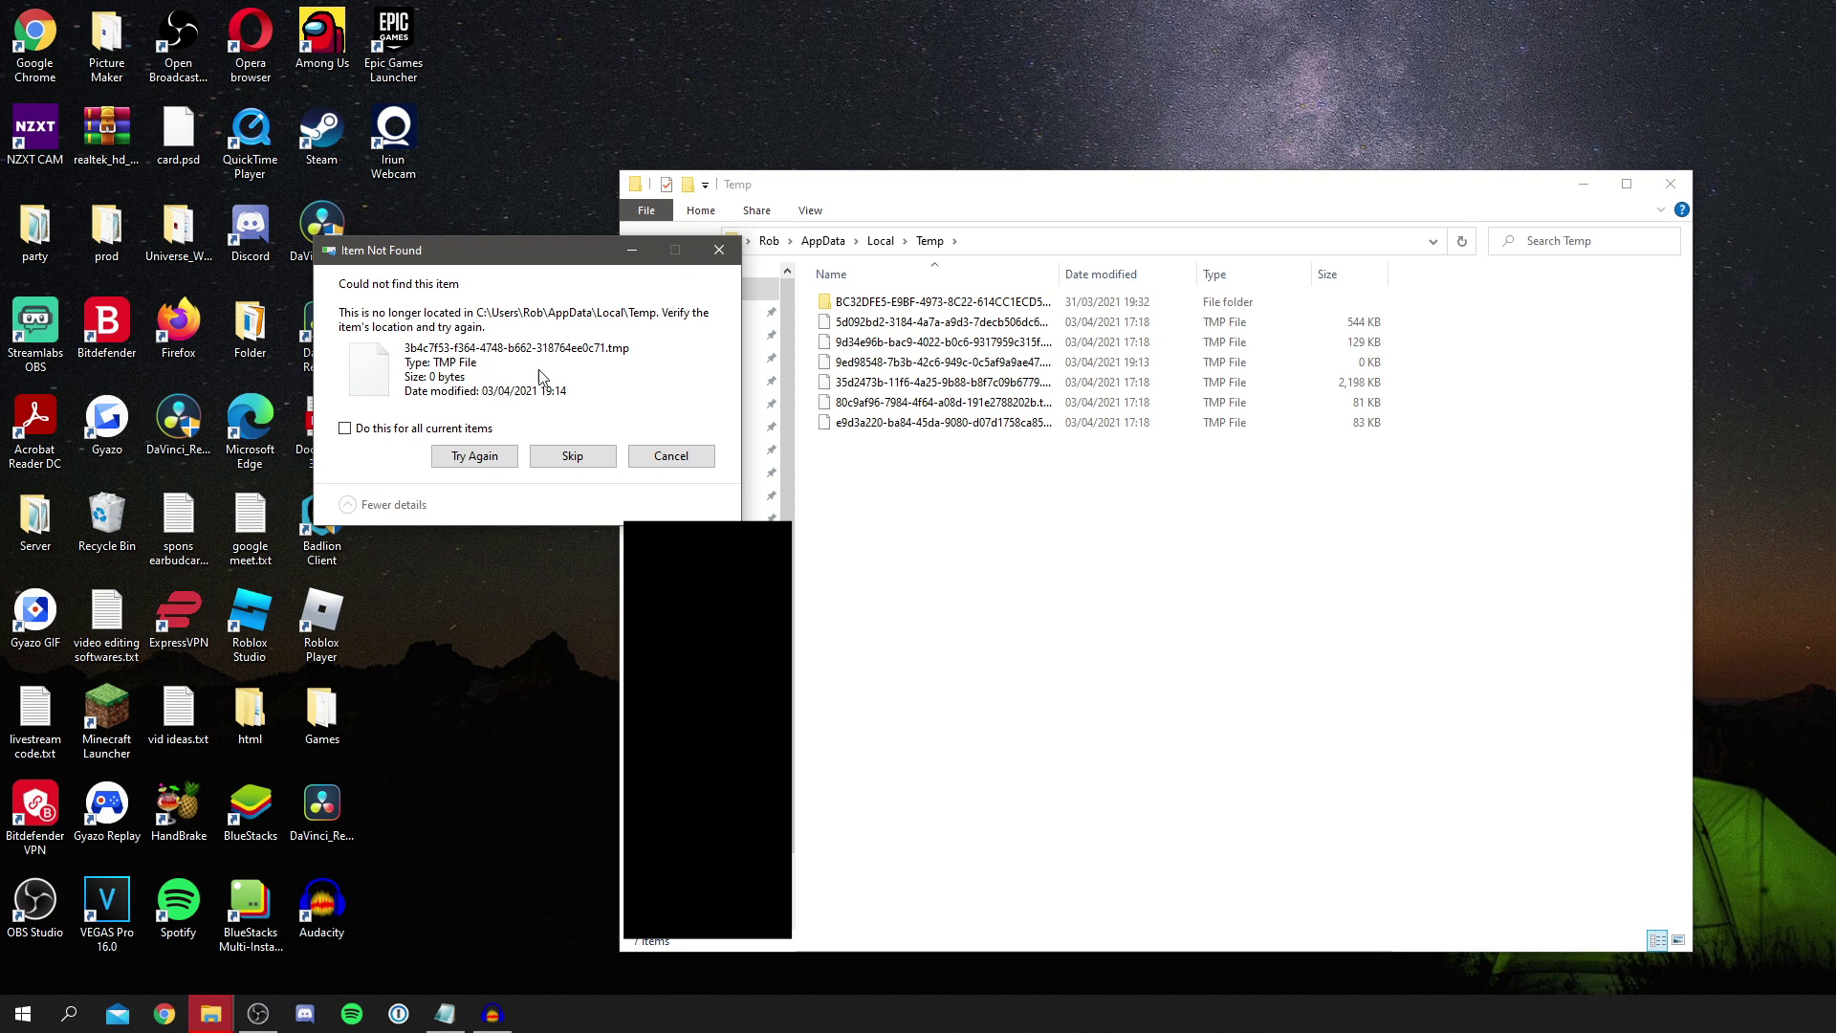
Step: Skip the missing and in-use files and approve deleting the protected temp folder
{"action": "left_click", "coordinate": [533, 459]}
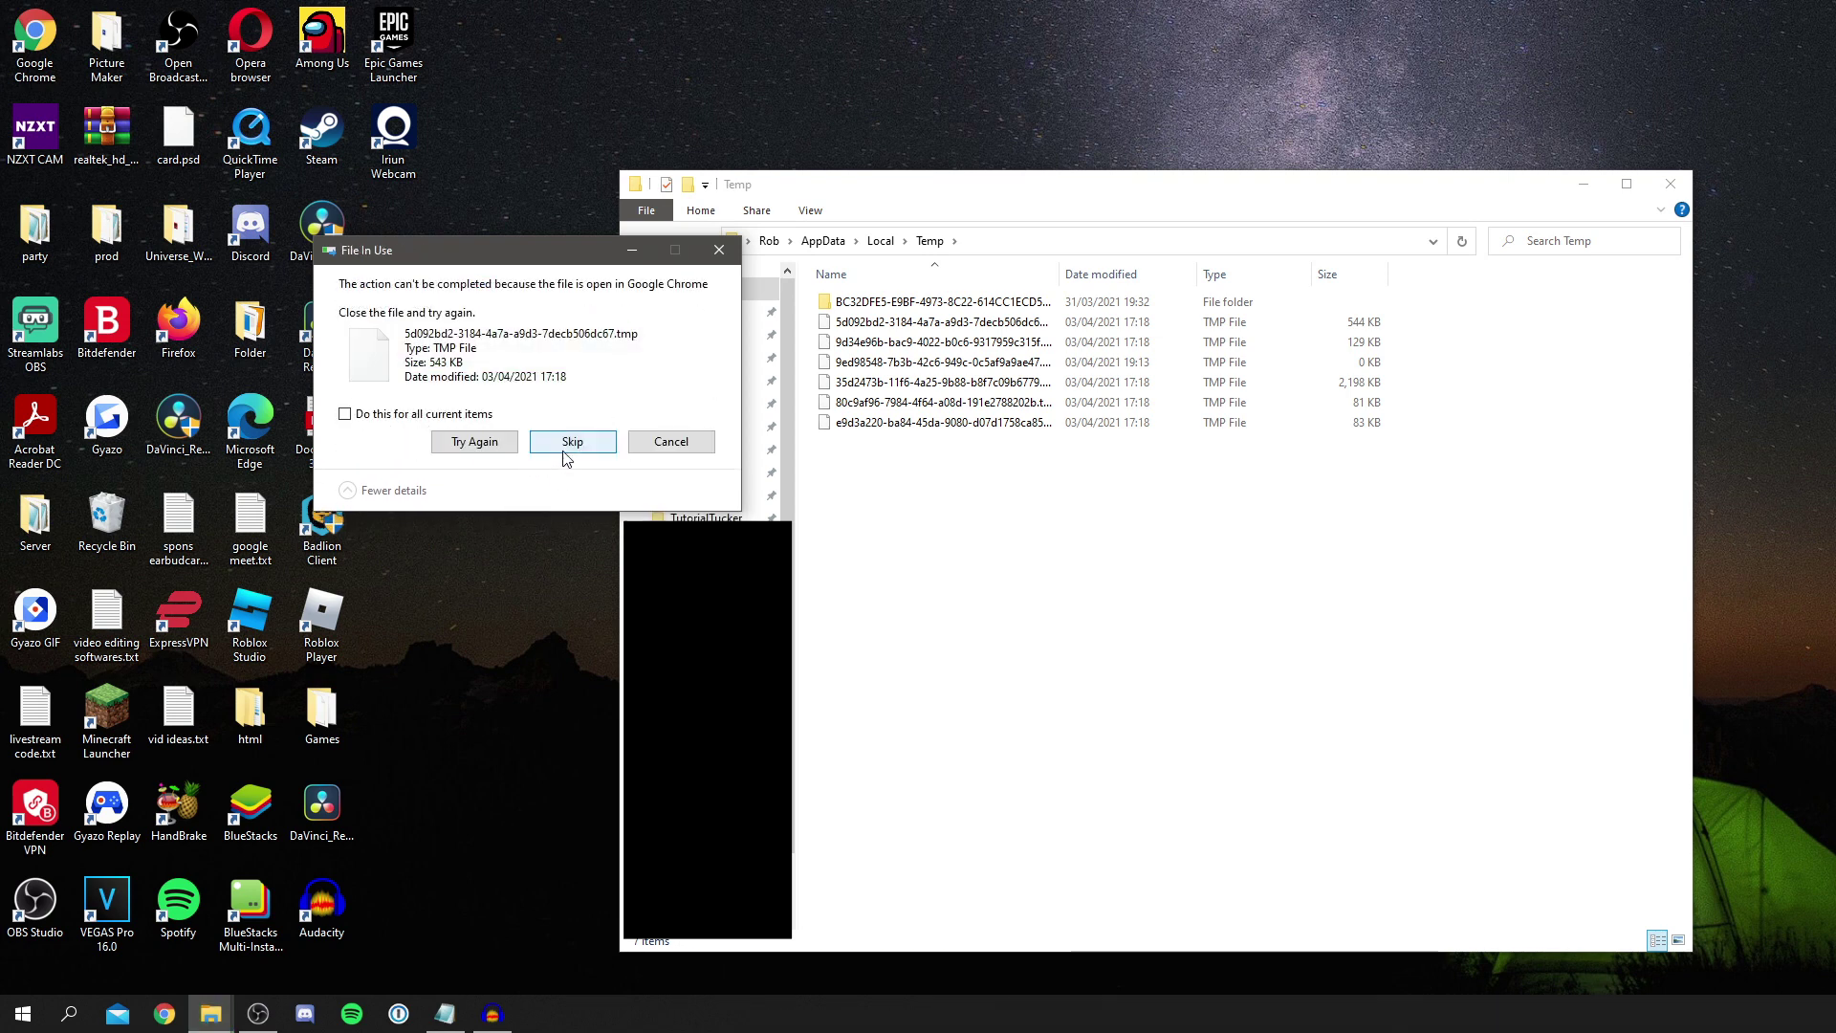
{"action": "left_click", "coordinate": [568, 446]}
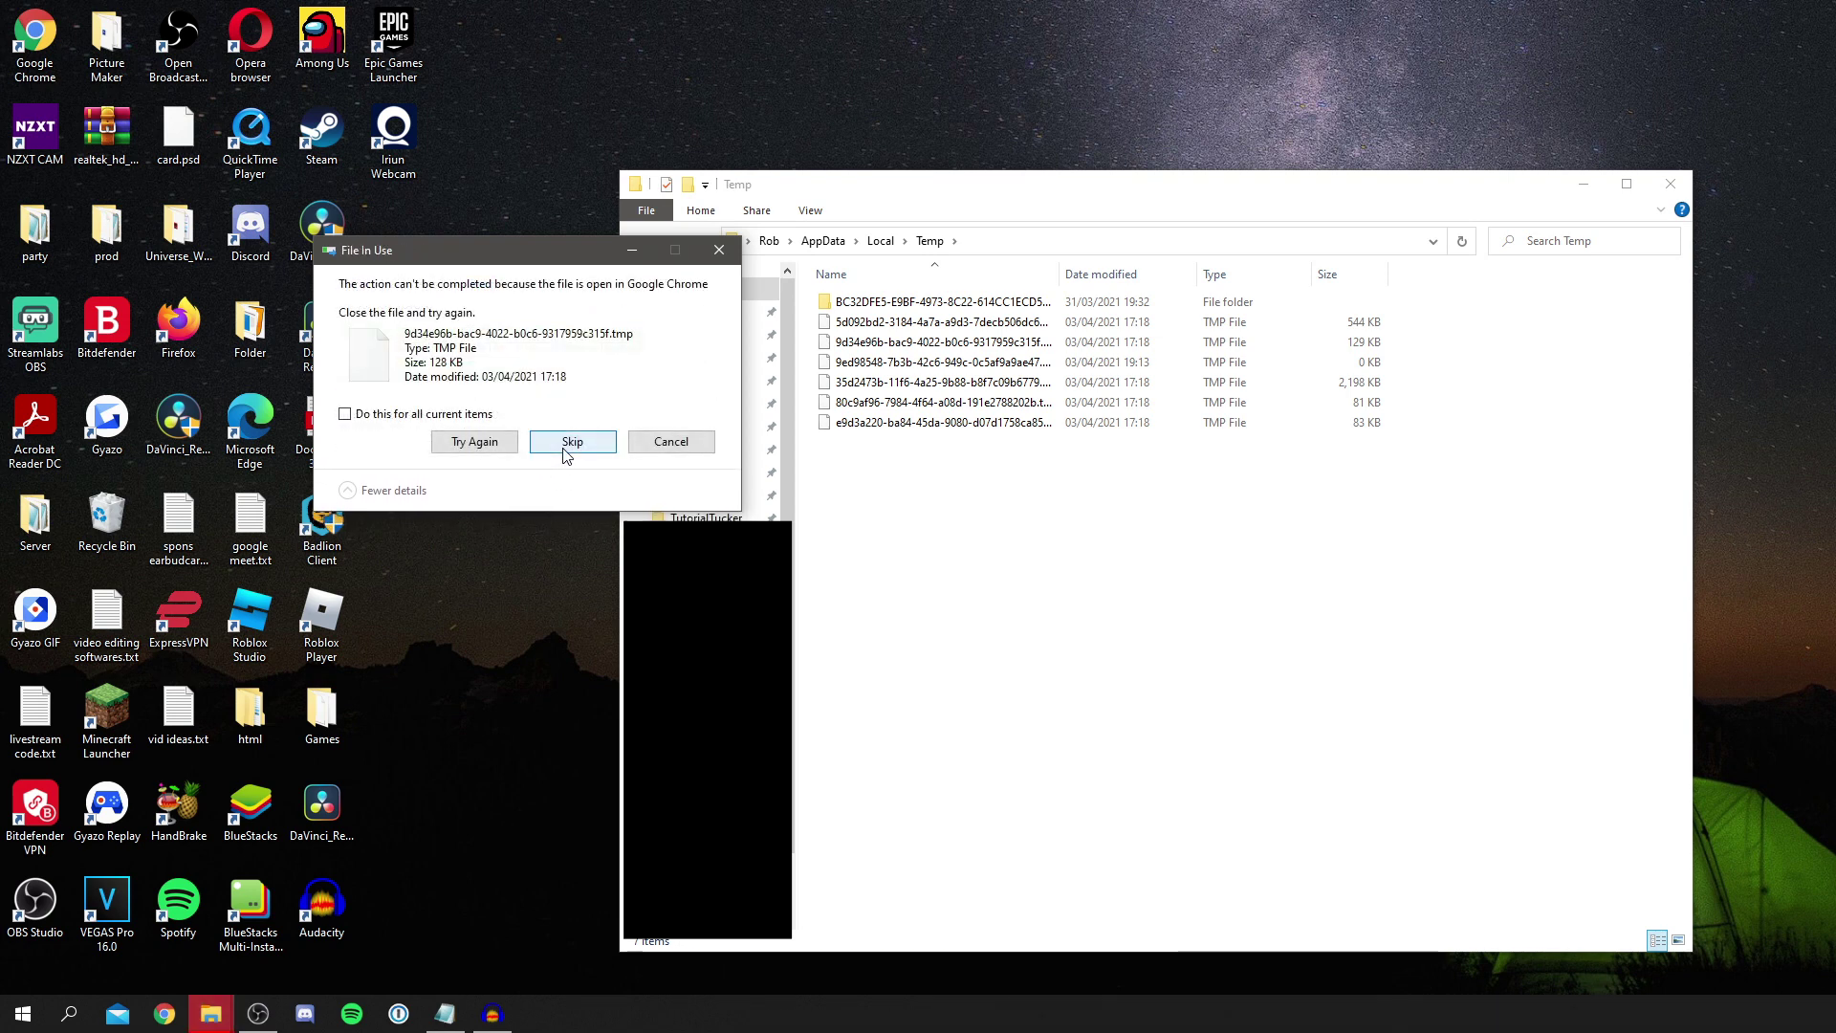
{"action": "left_click", "coordinate": [567, 449]}
{"action": "left_click", "coordinate": [570, 445]}
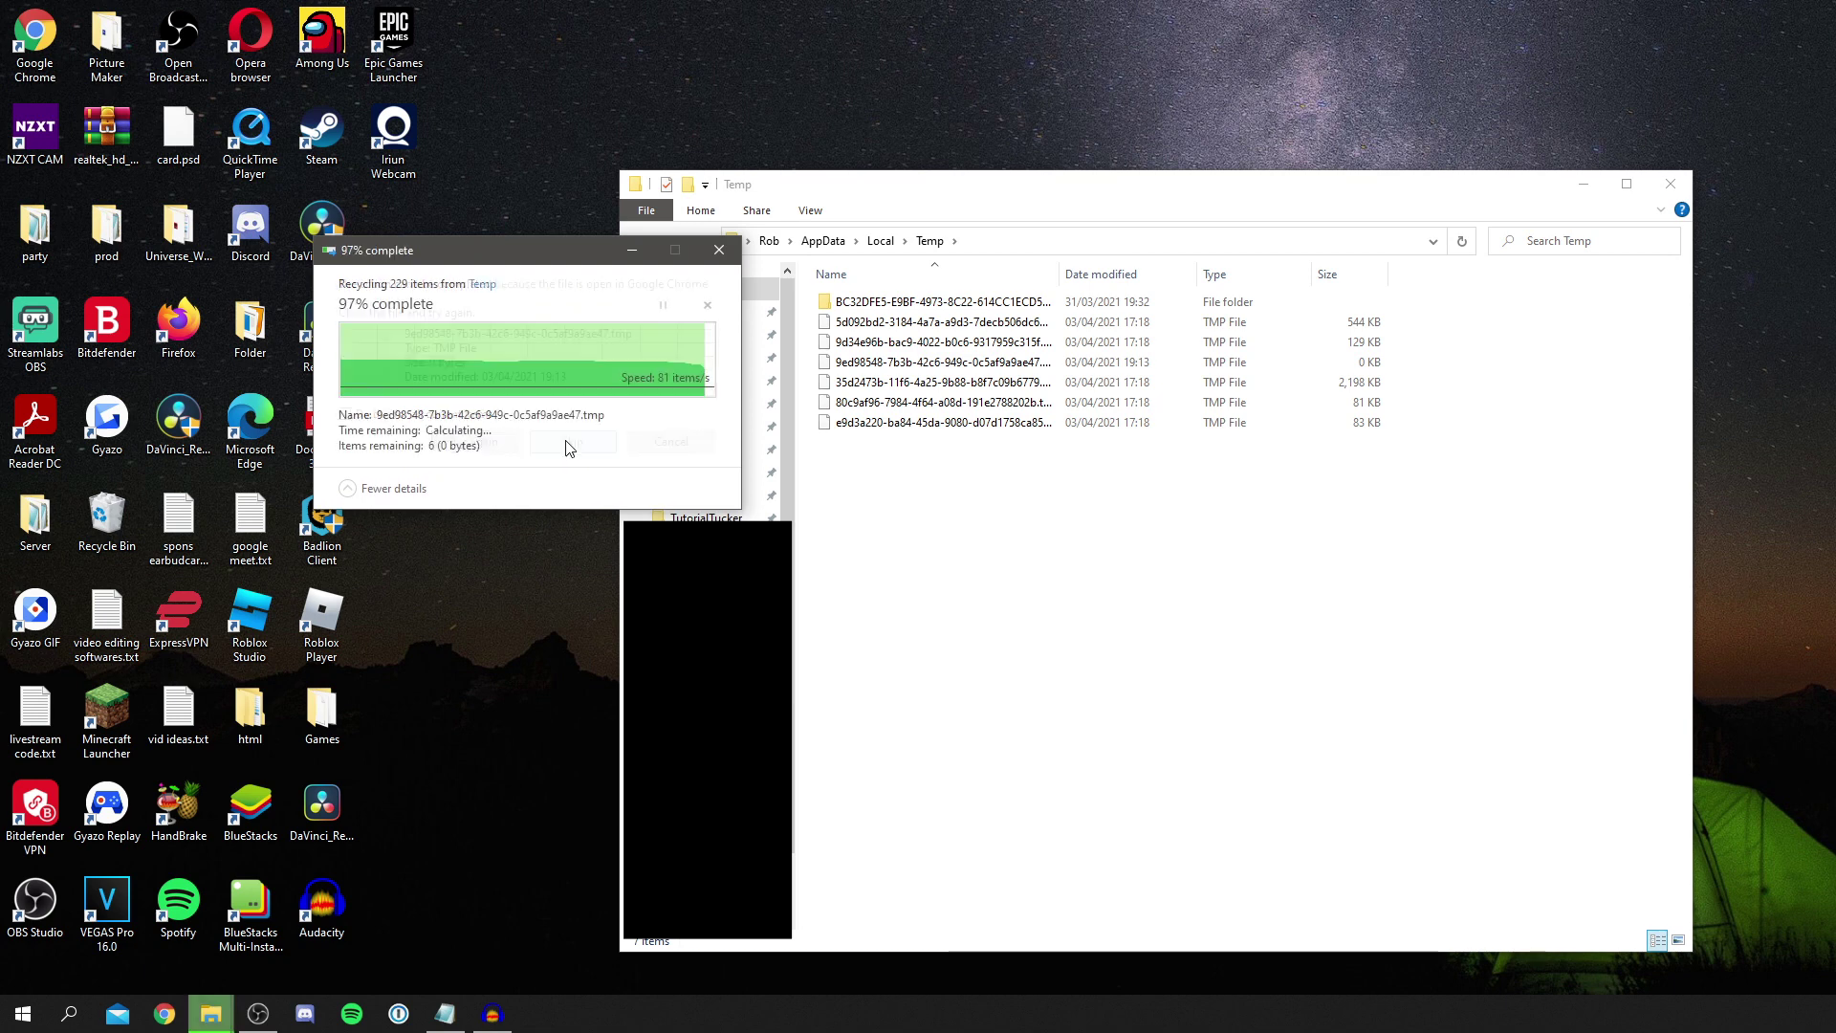
{"action": "left_click", "coordinate": [570, 445]}
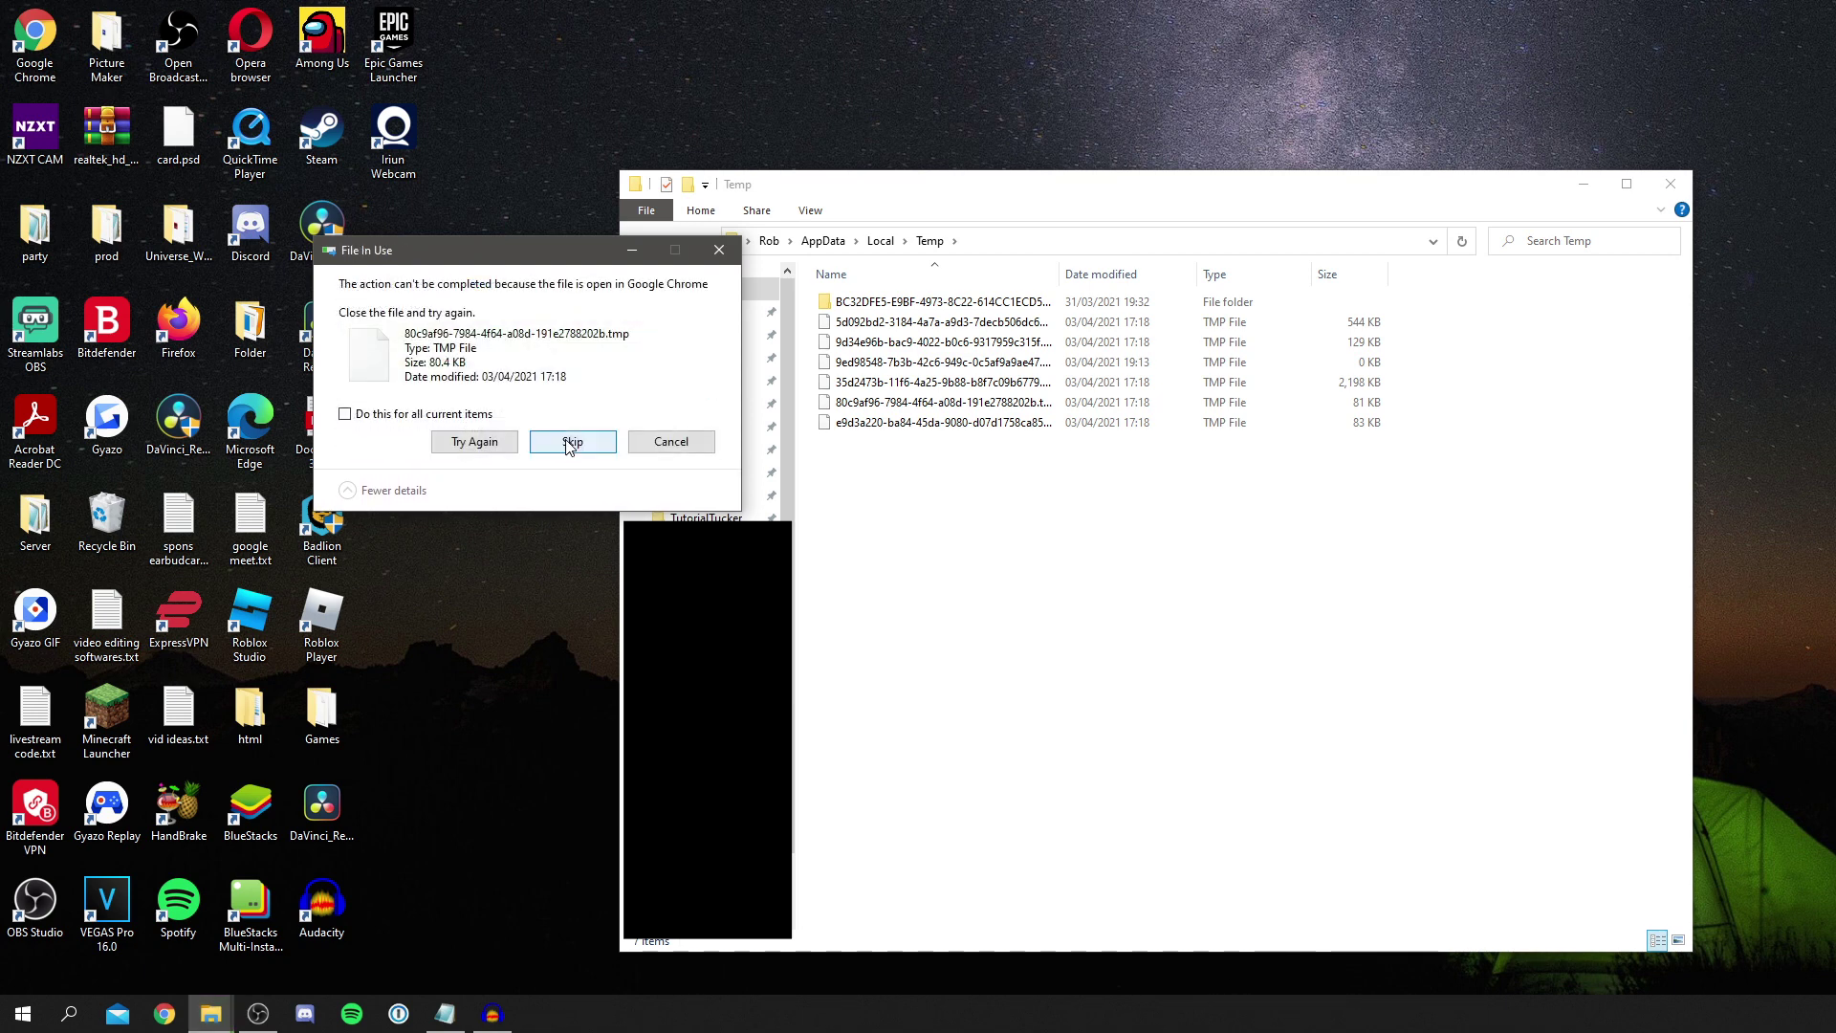
{"action": "left_click", "coordinate": [570, 446]}
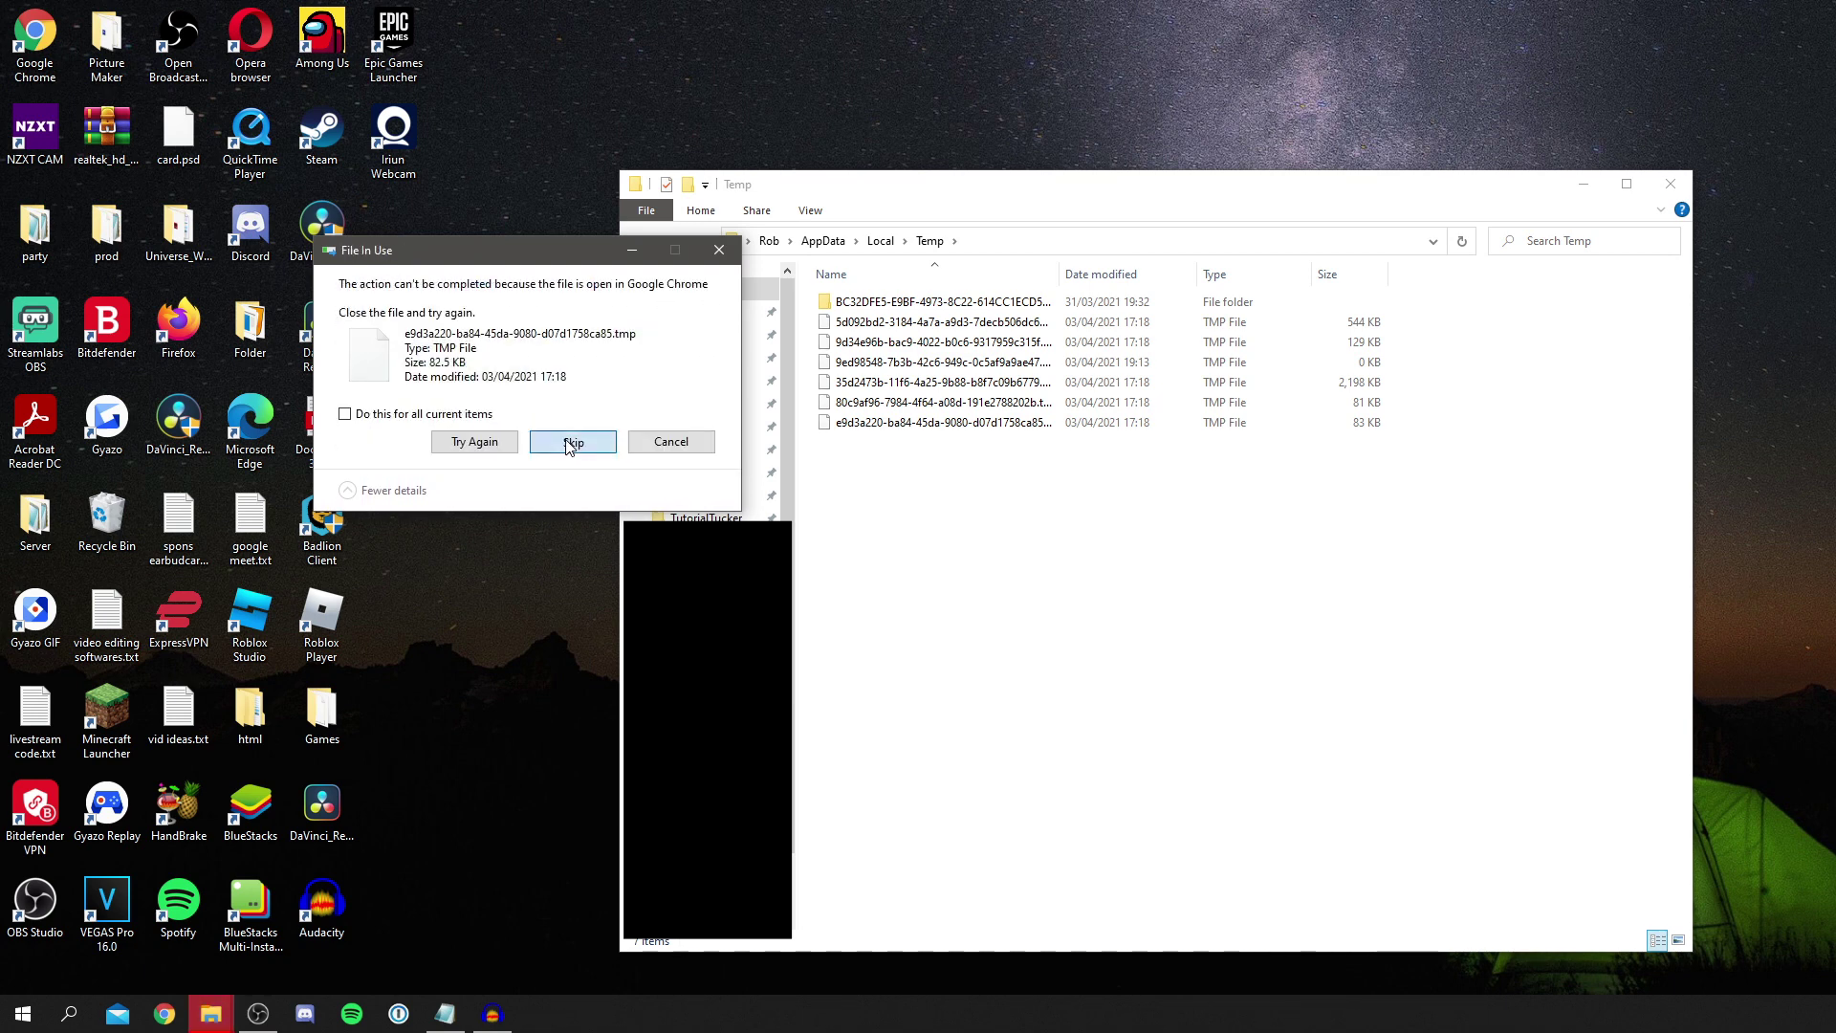
{"action": "left_click", "coordinate": [570, 446]}
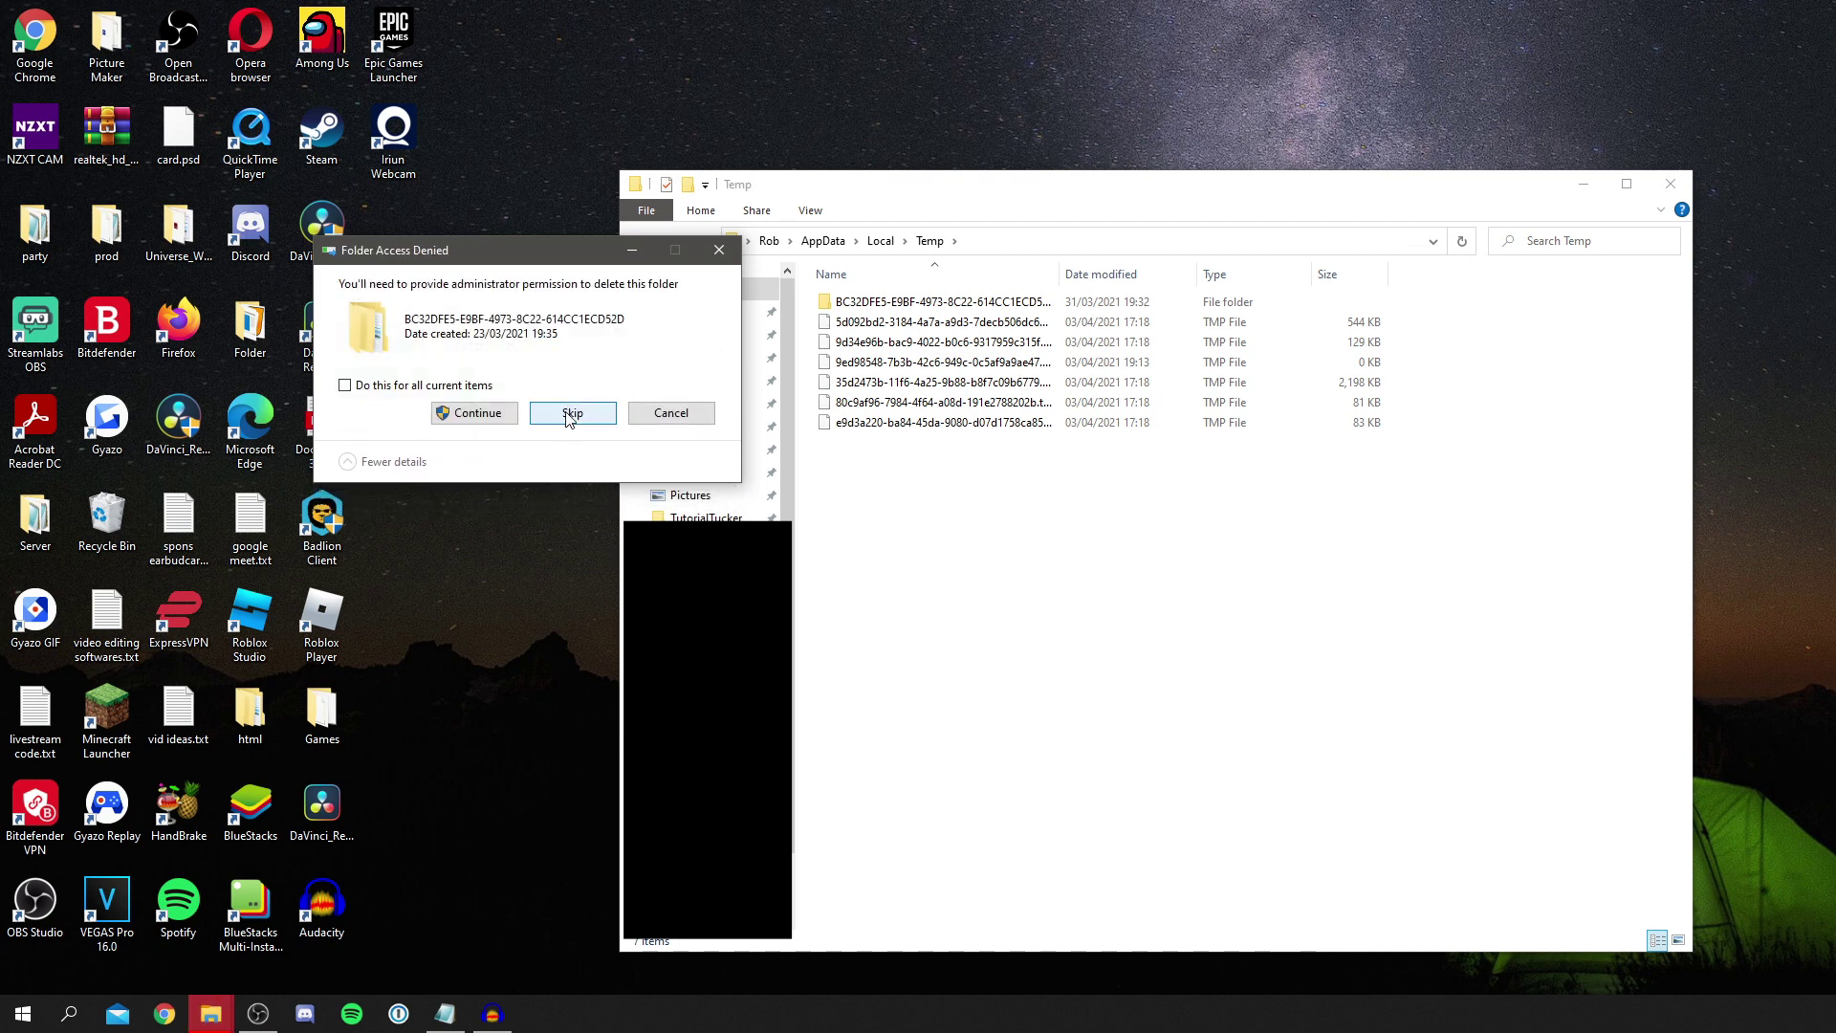
{"action": "left_click", "coordinate": [474, 412]}
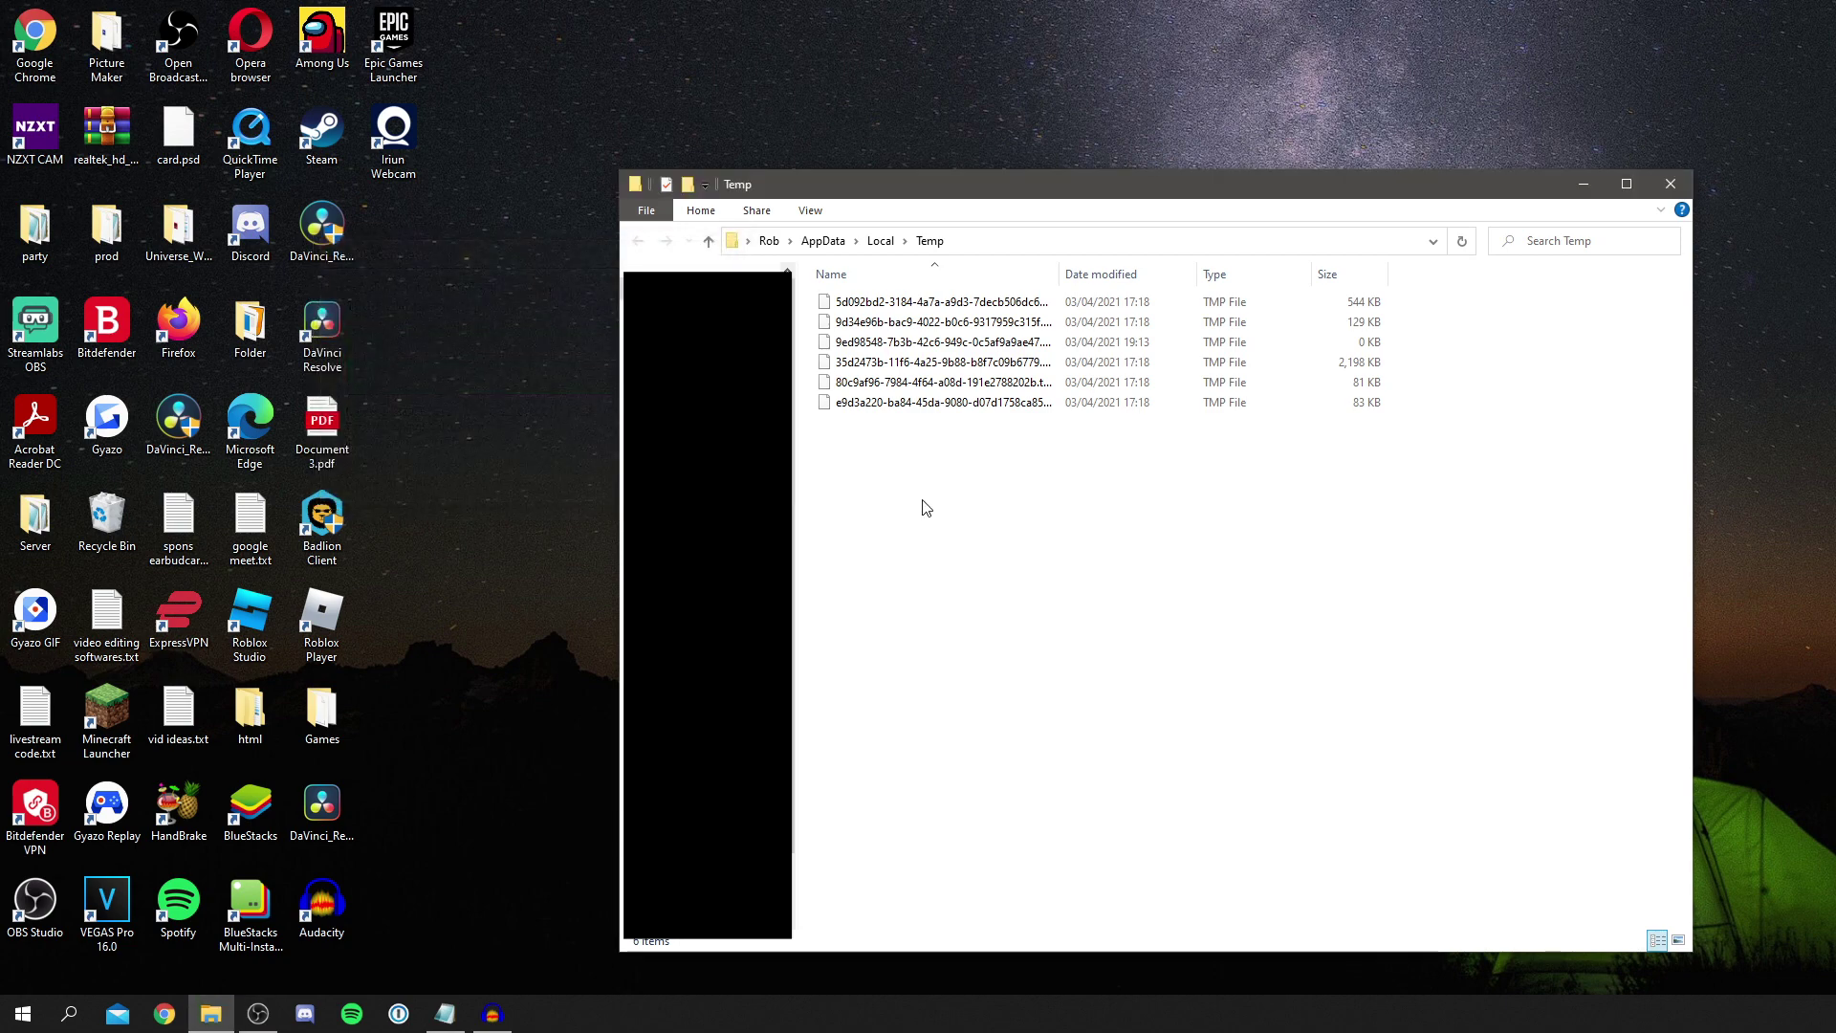
Step: Close Temp, permanently delete all 211 Recycle Bin items skipping the access-denied one, and close it
{"action": "left_click", "coordinate": [1683, 189]}
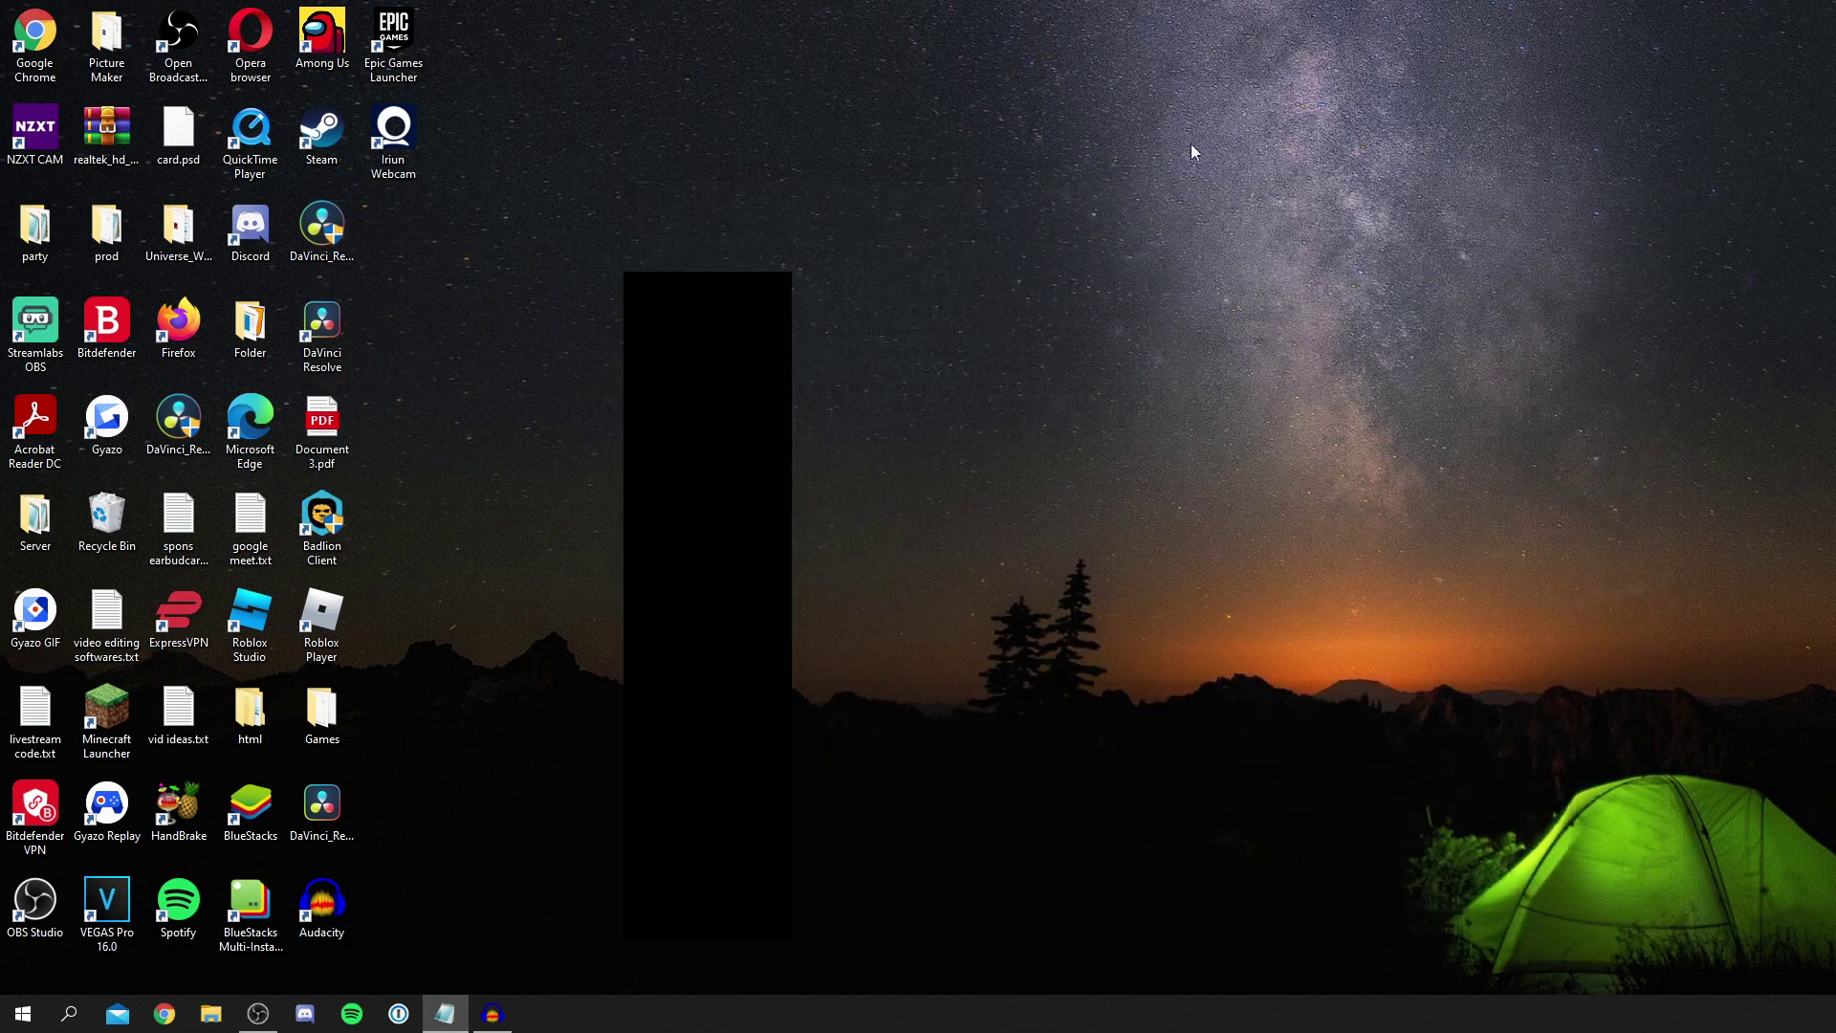
{"action": "double_click", "coordinate": [101, 521]}
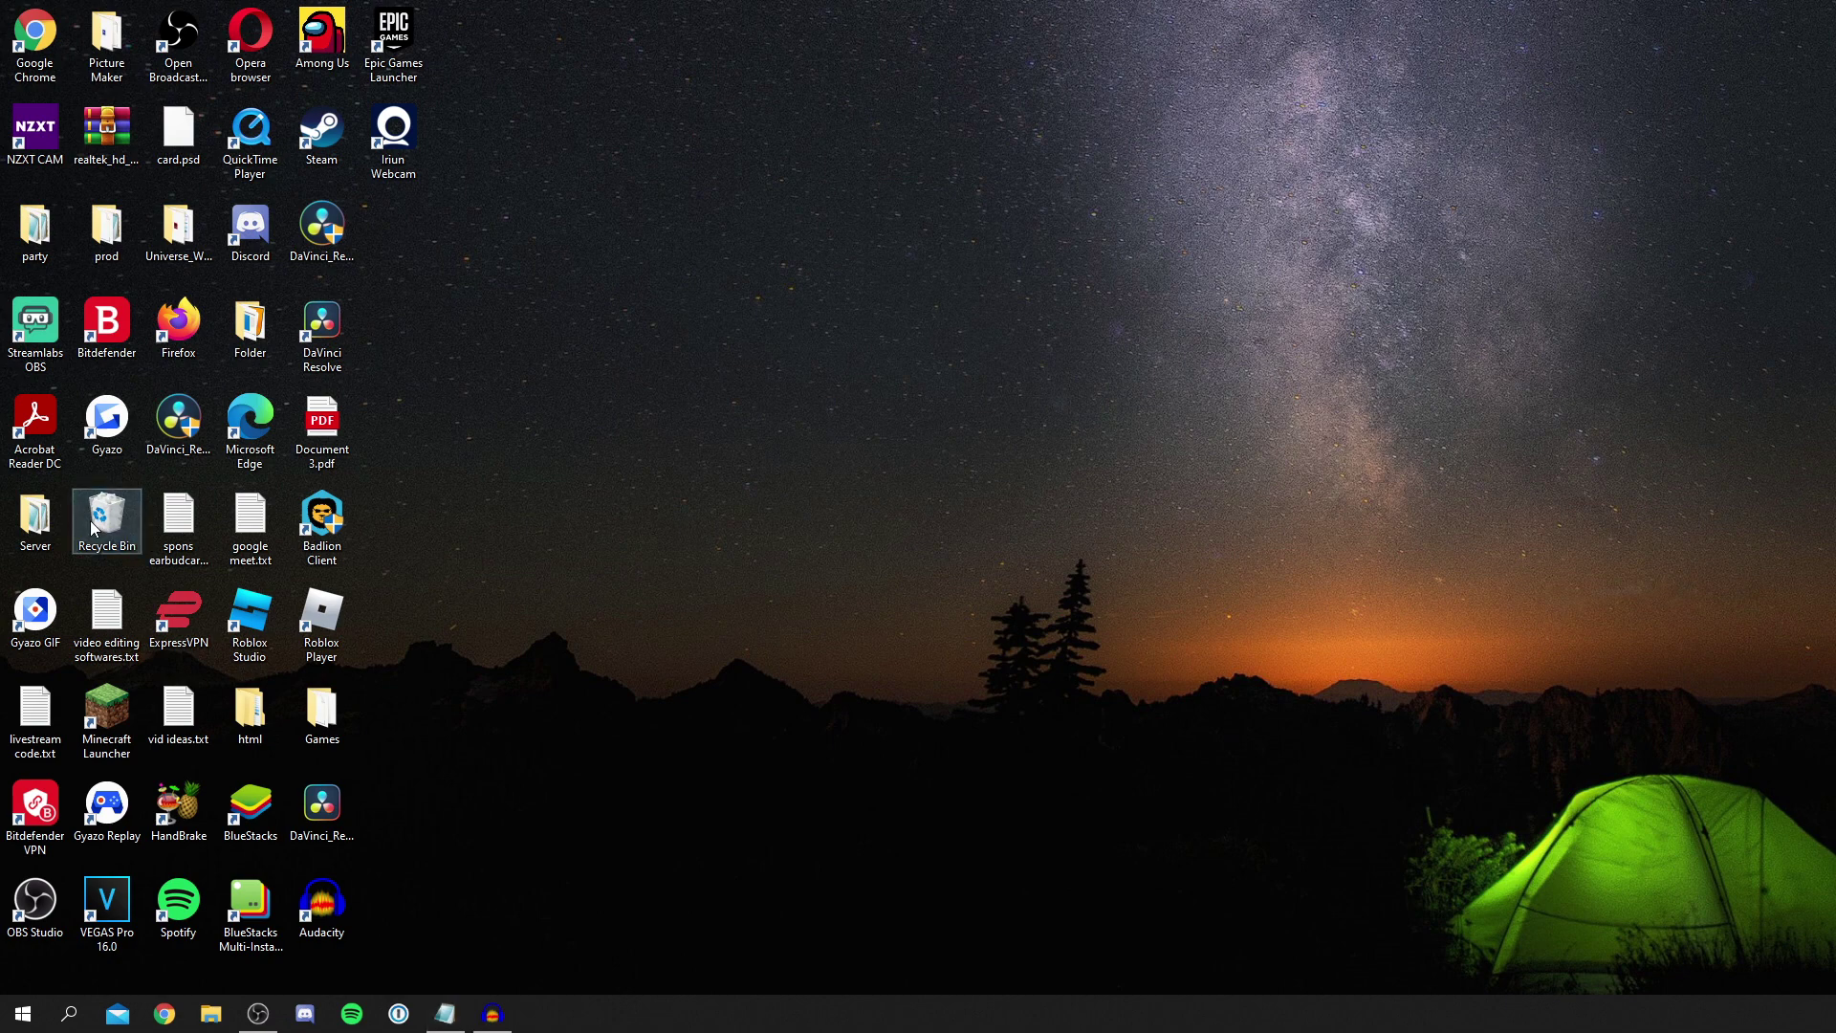
{"action": "left_click", "coordinate": [1040, 427]}
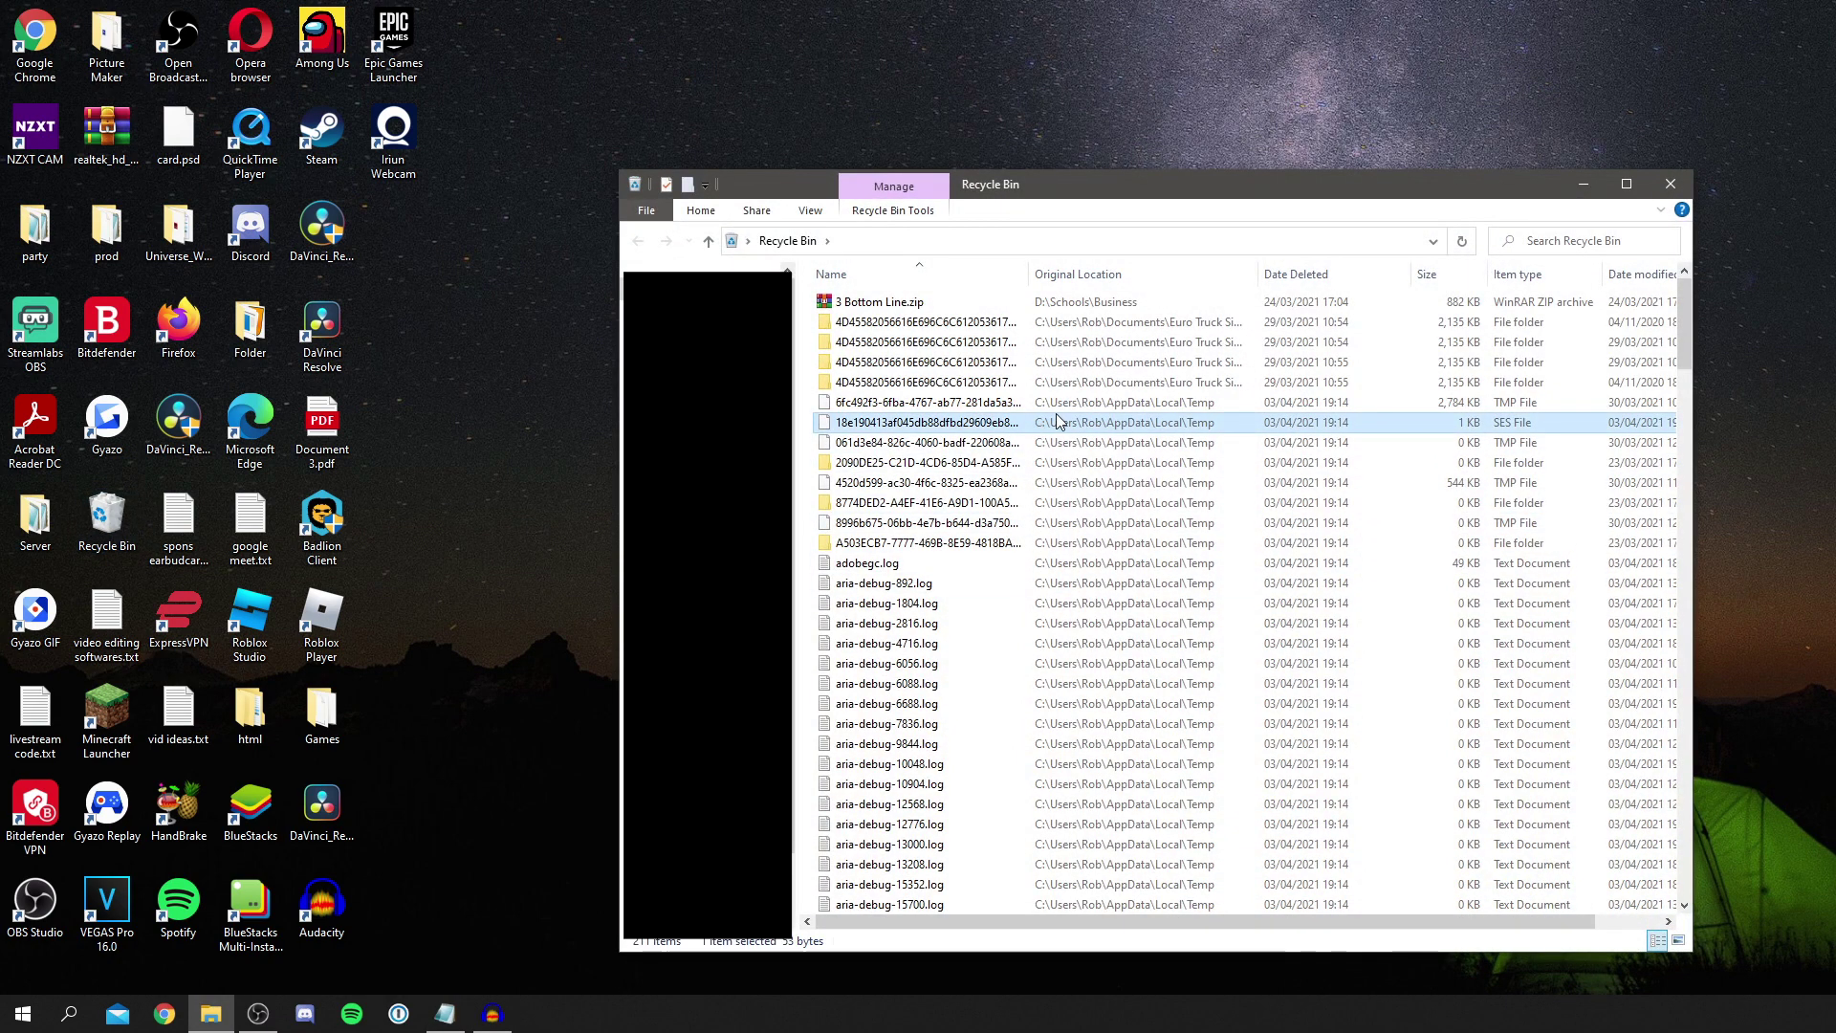
{"action": "key", "text": "ctrl+a"}
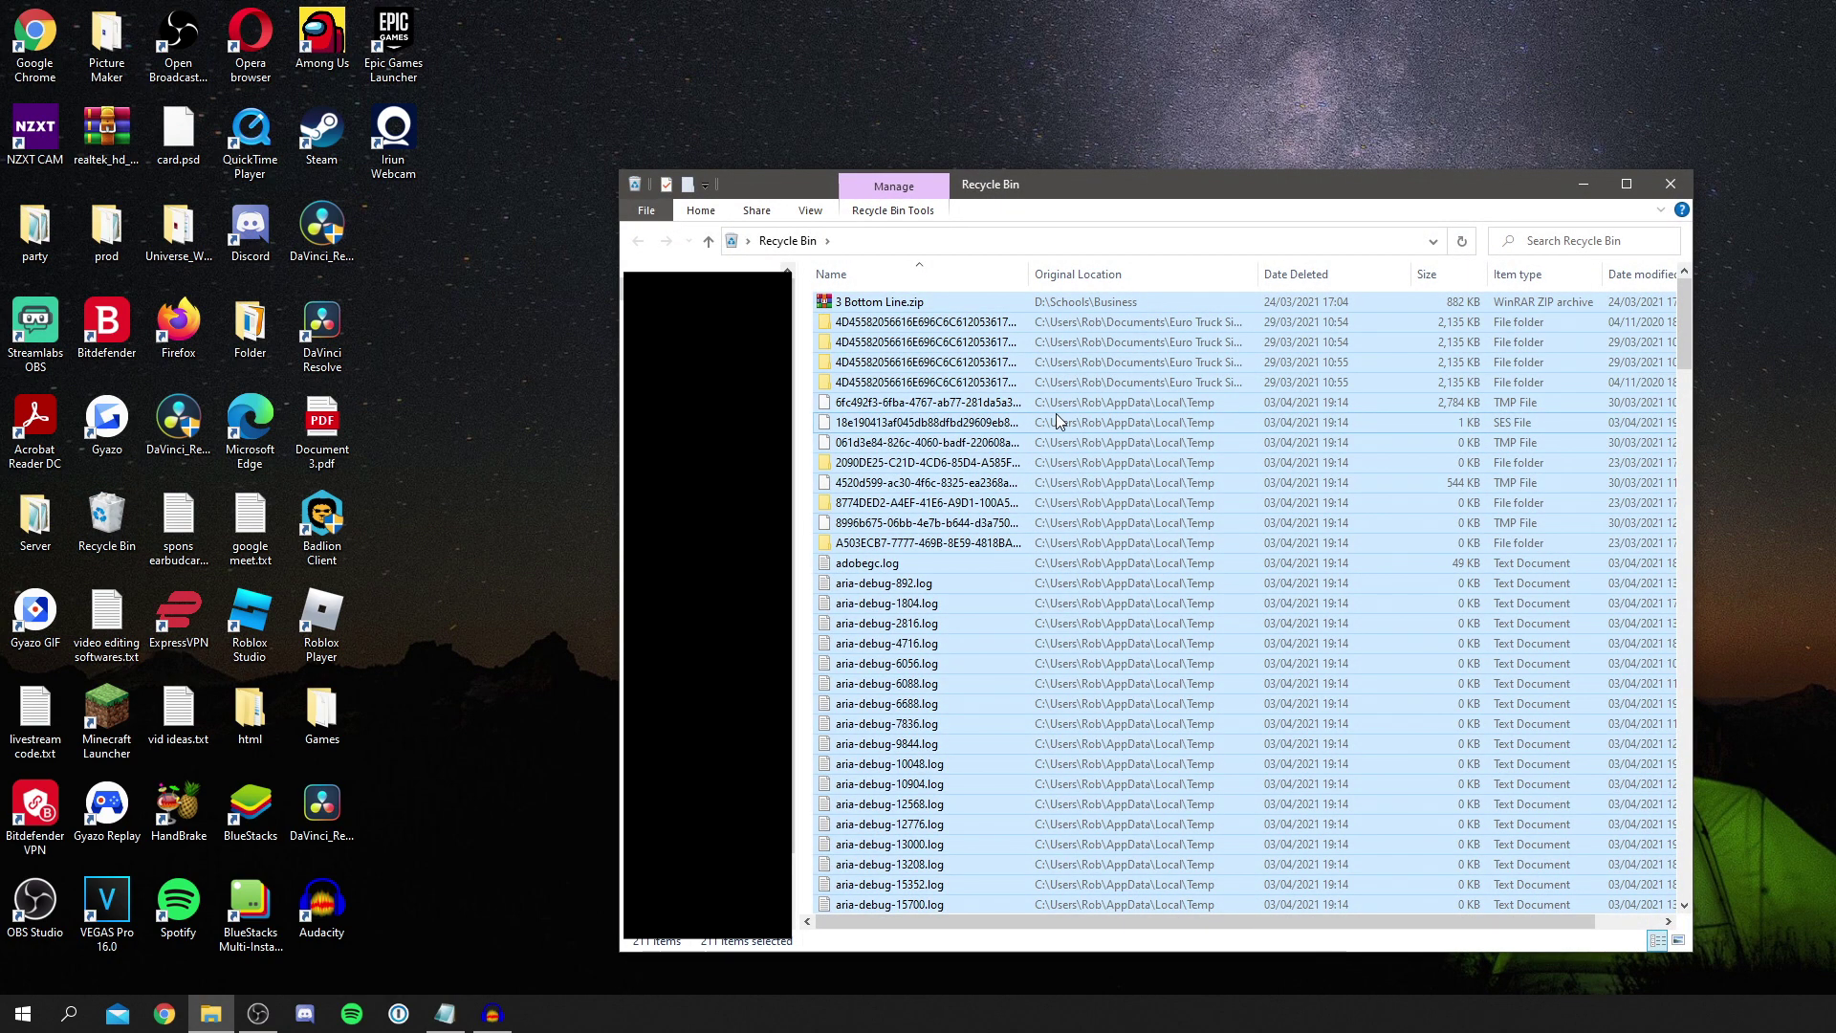
{"action": "key", "text": "Delete"}
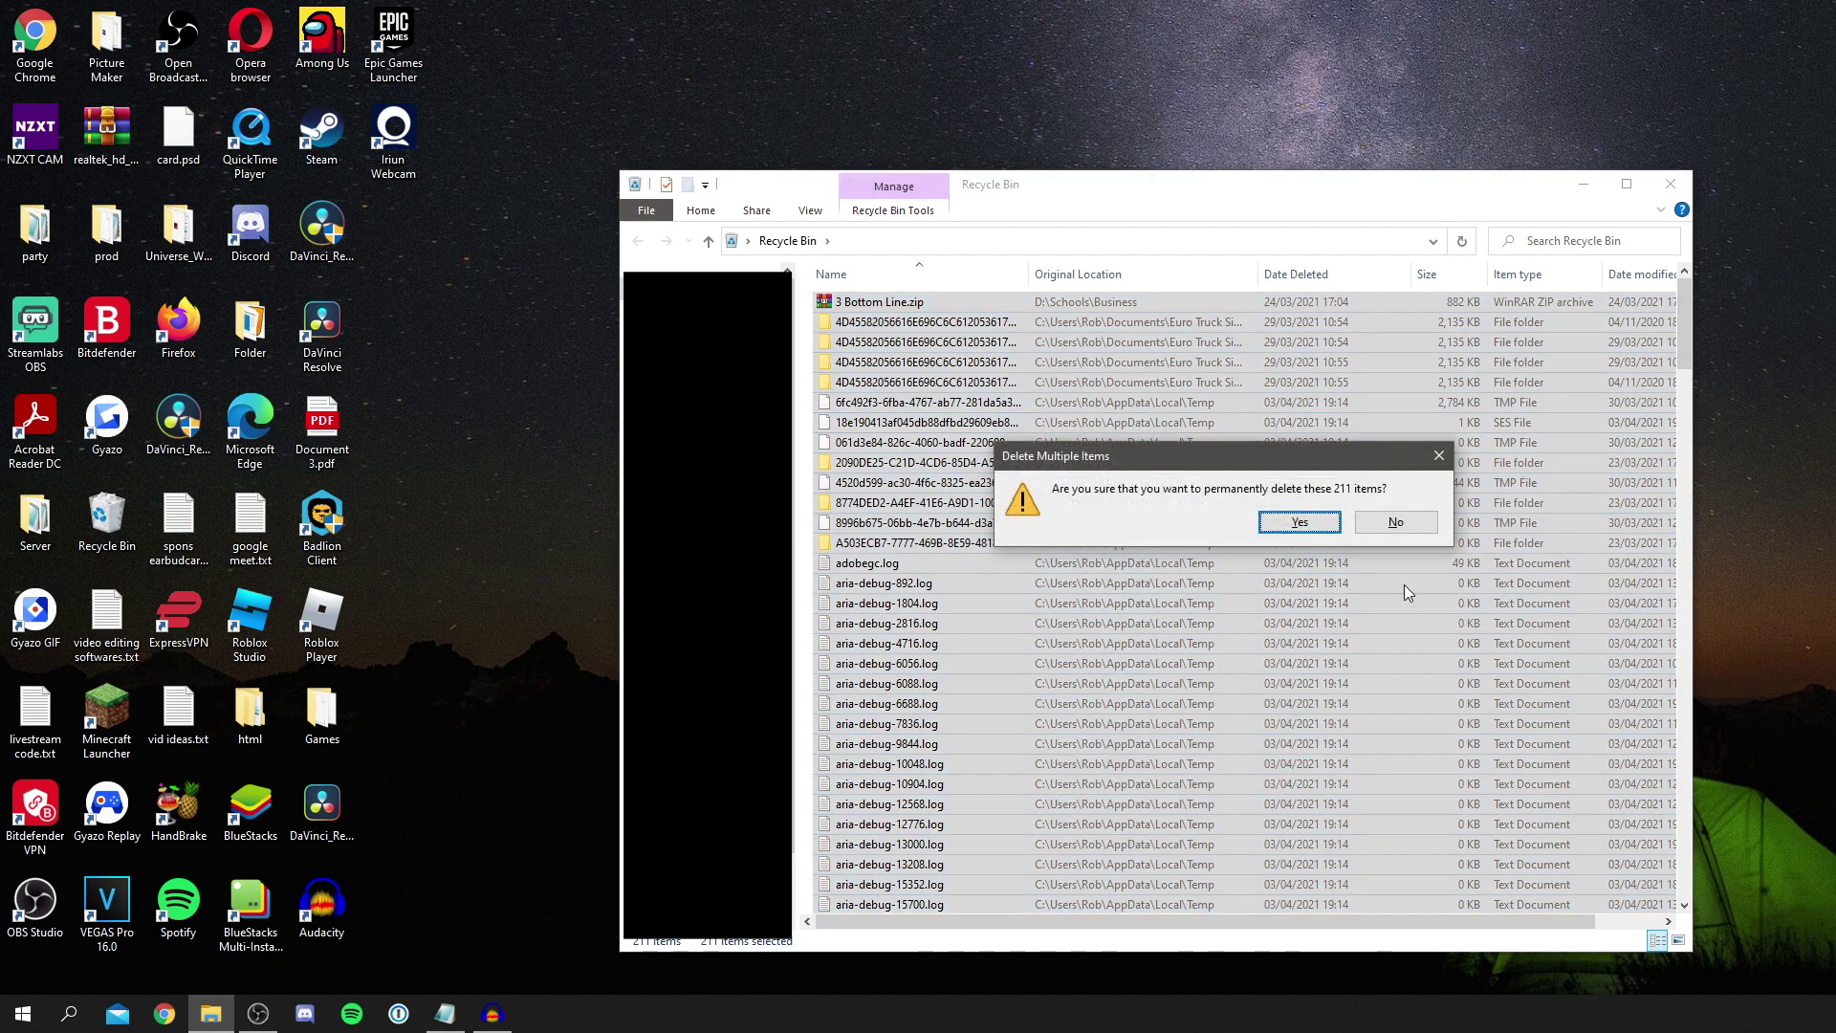
{"action": "left_click", "coordinate": [1311, 523]}
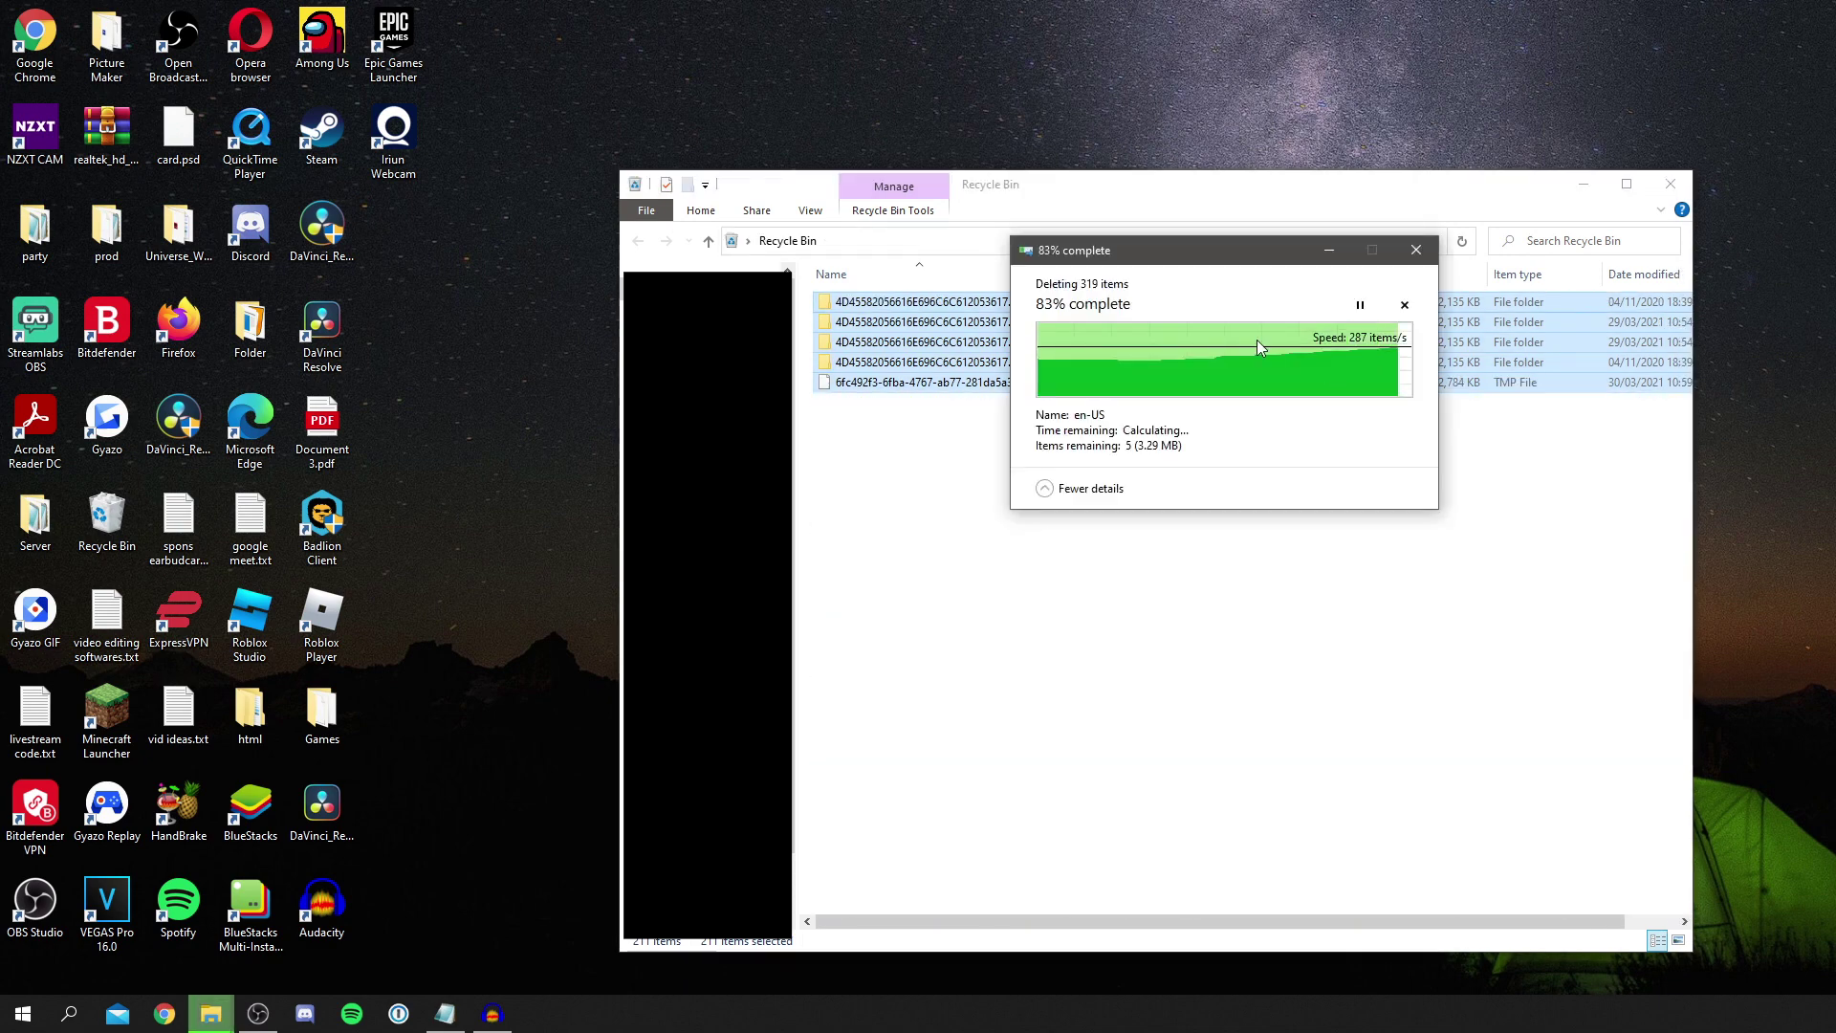
{"action": "left_click", "coordinate": [1281, 423]}
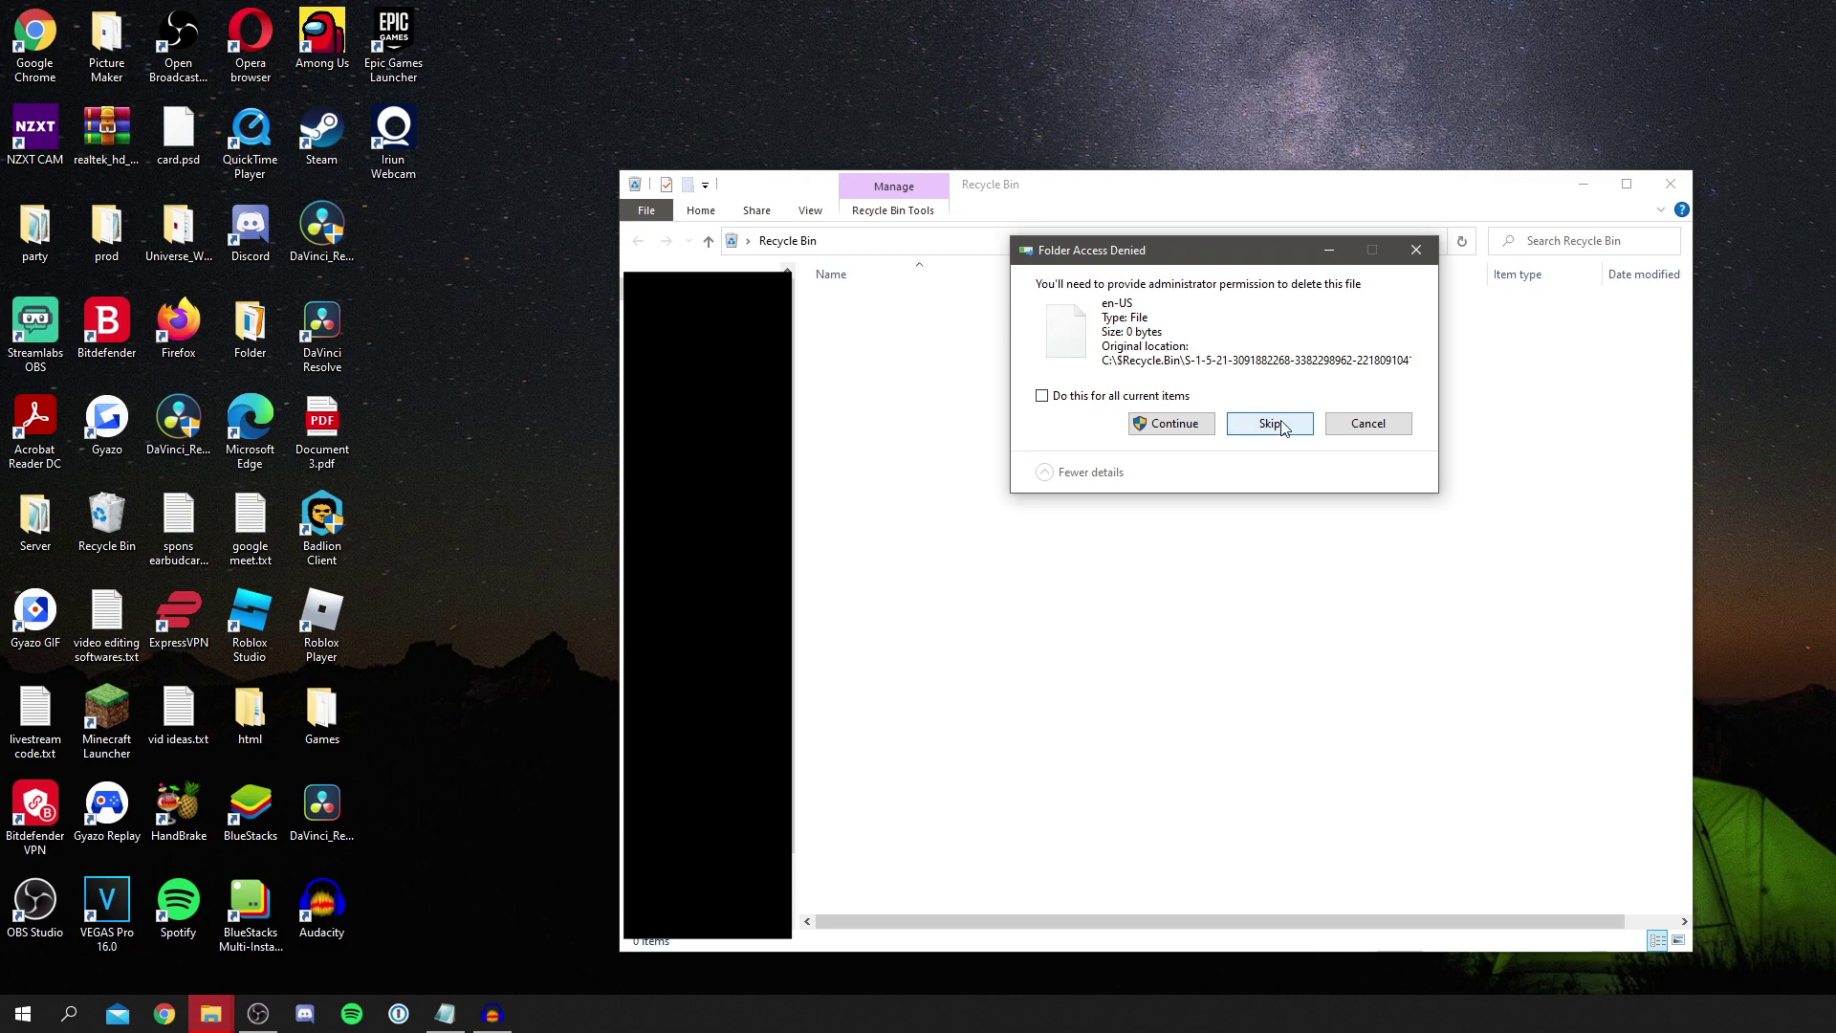
{"action": "left_click", "coordinate": [1676, 187]}
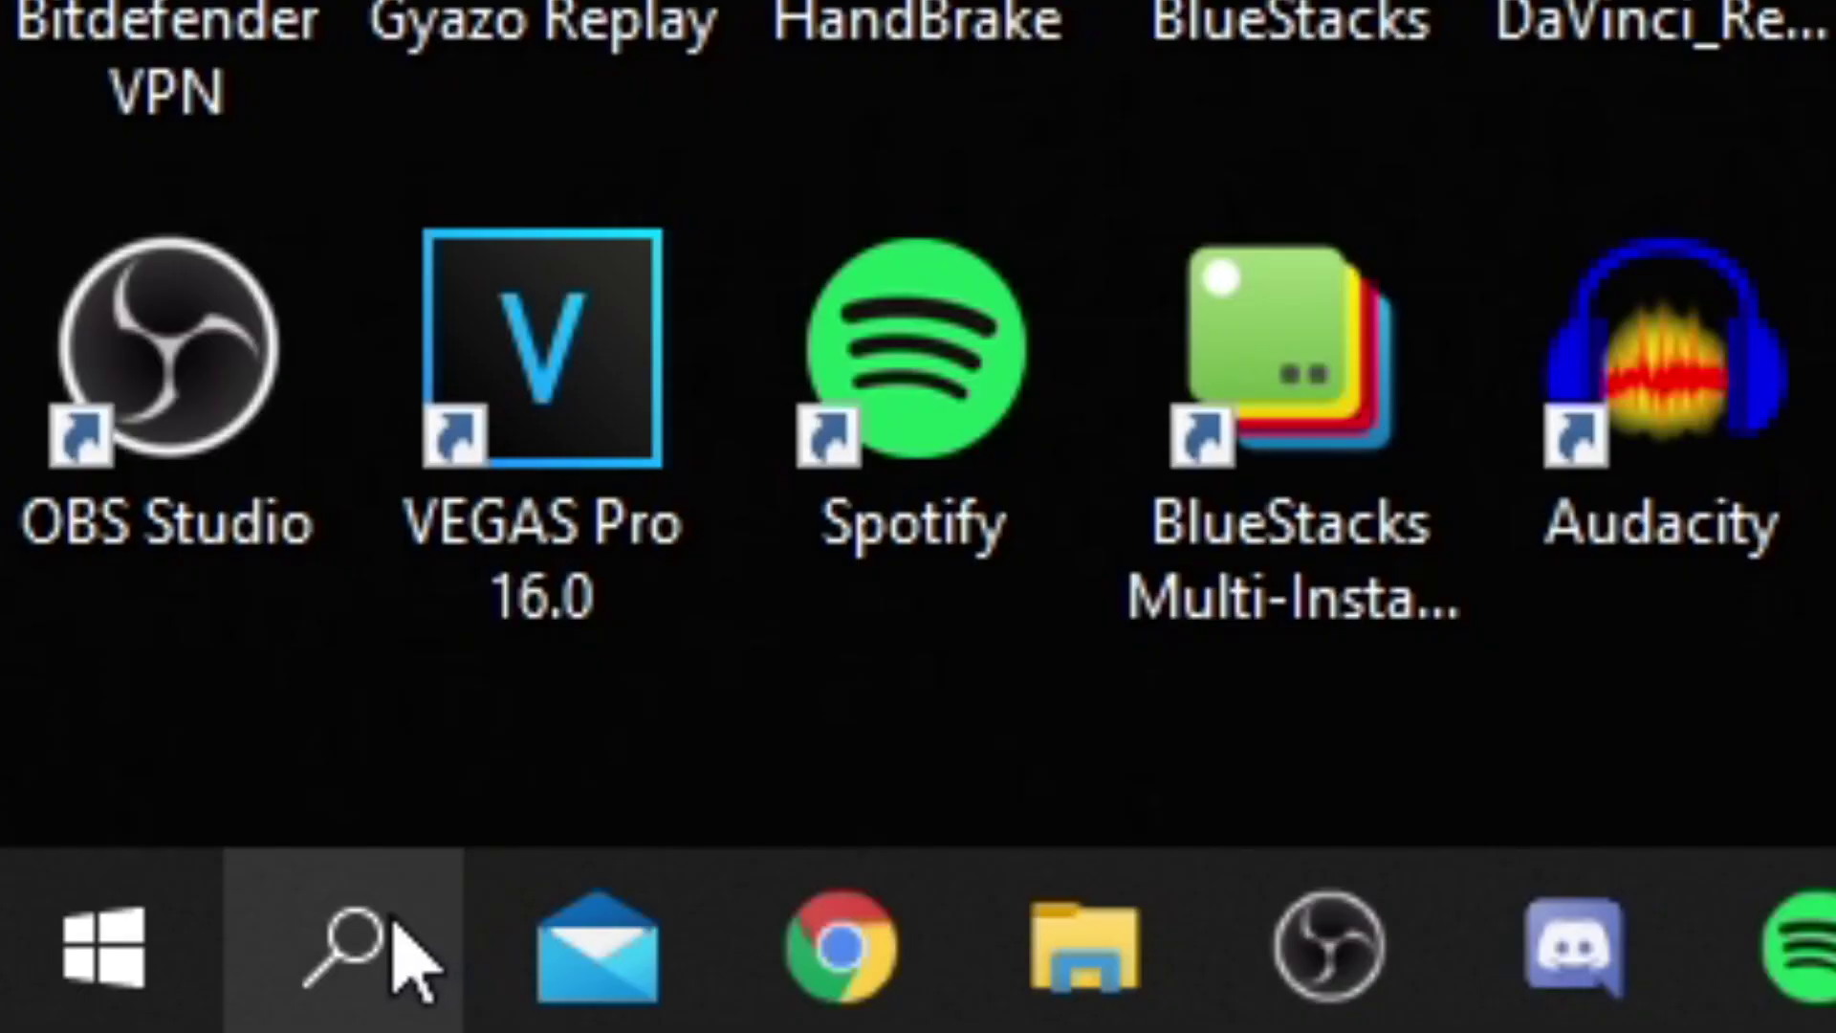
{"action": "left_click", "coordinate": [77, 1011]}
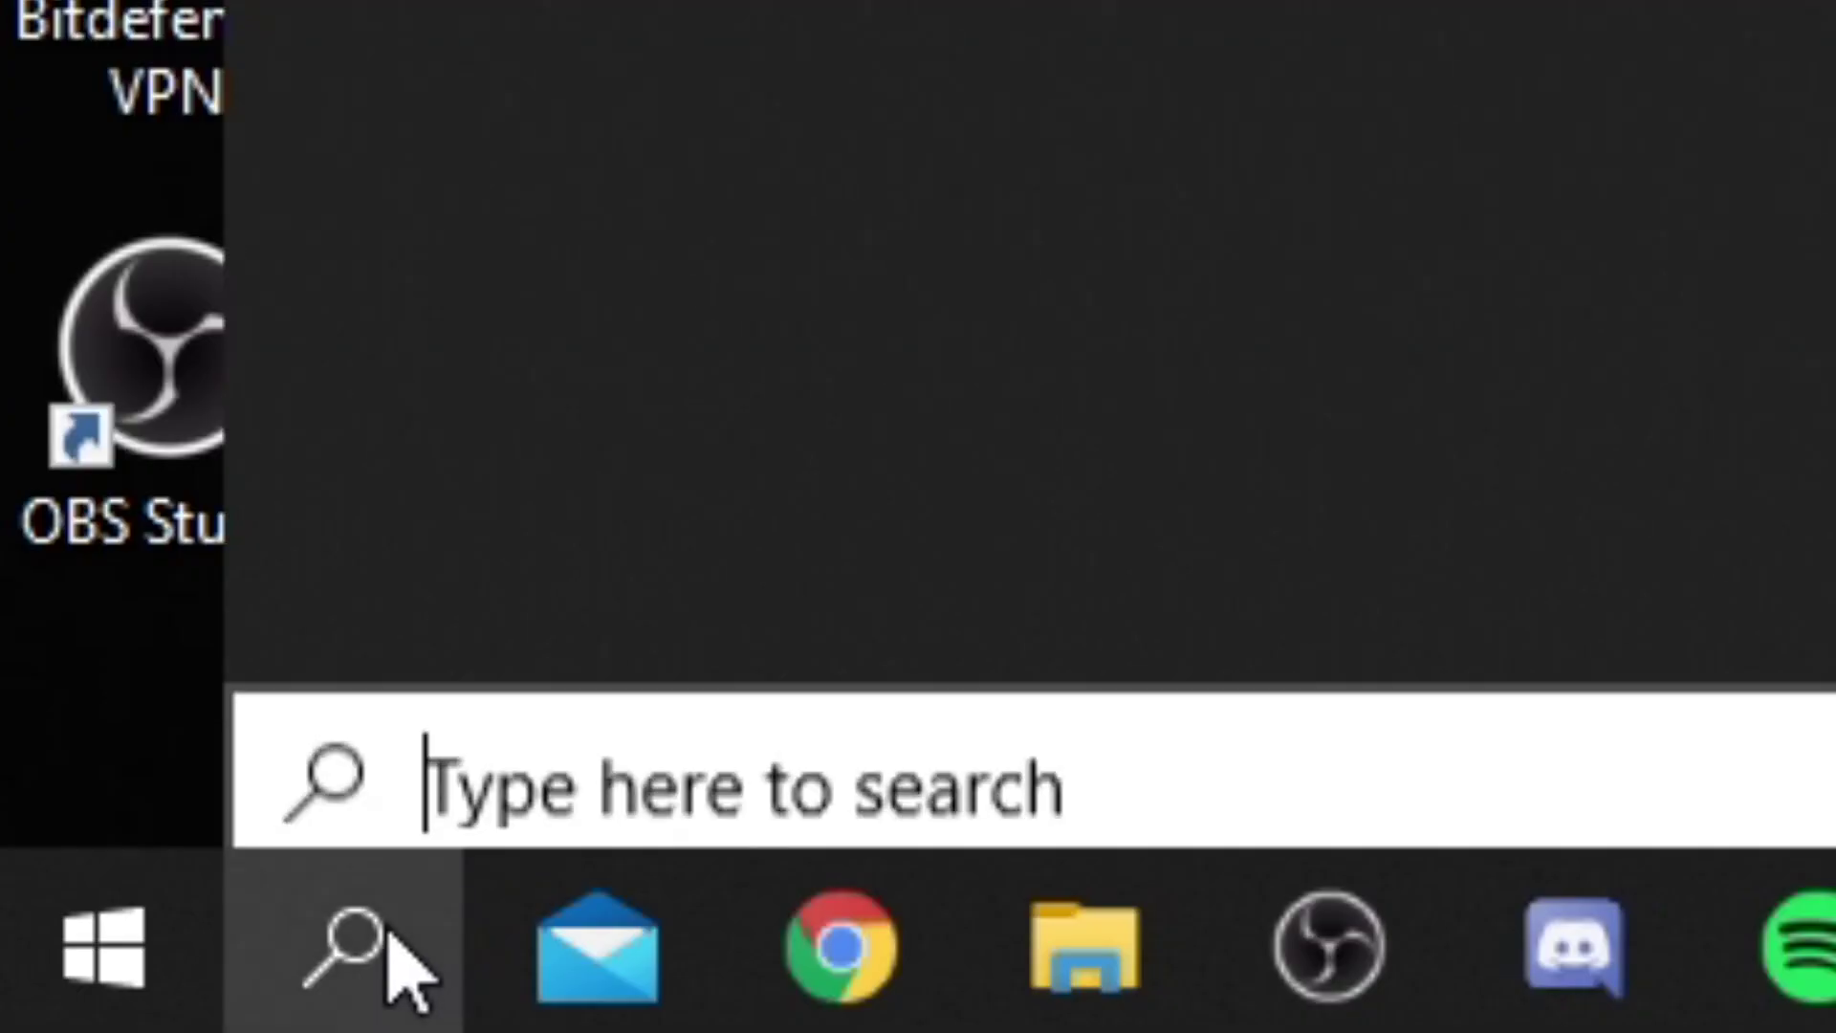
{"action": "type", "text": "task mana"}
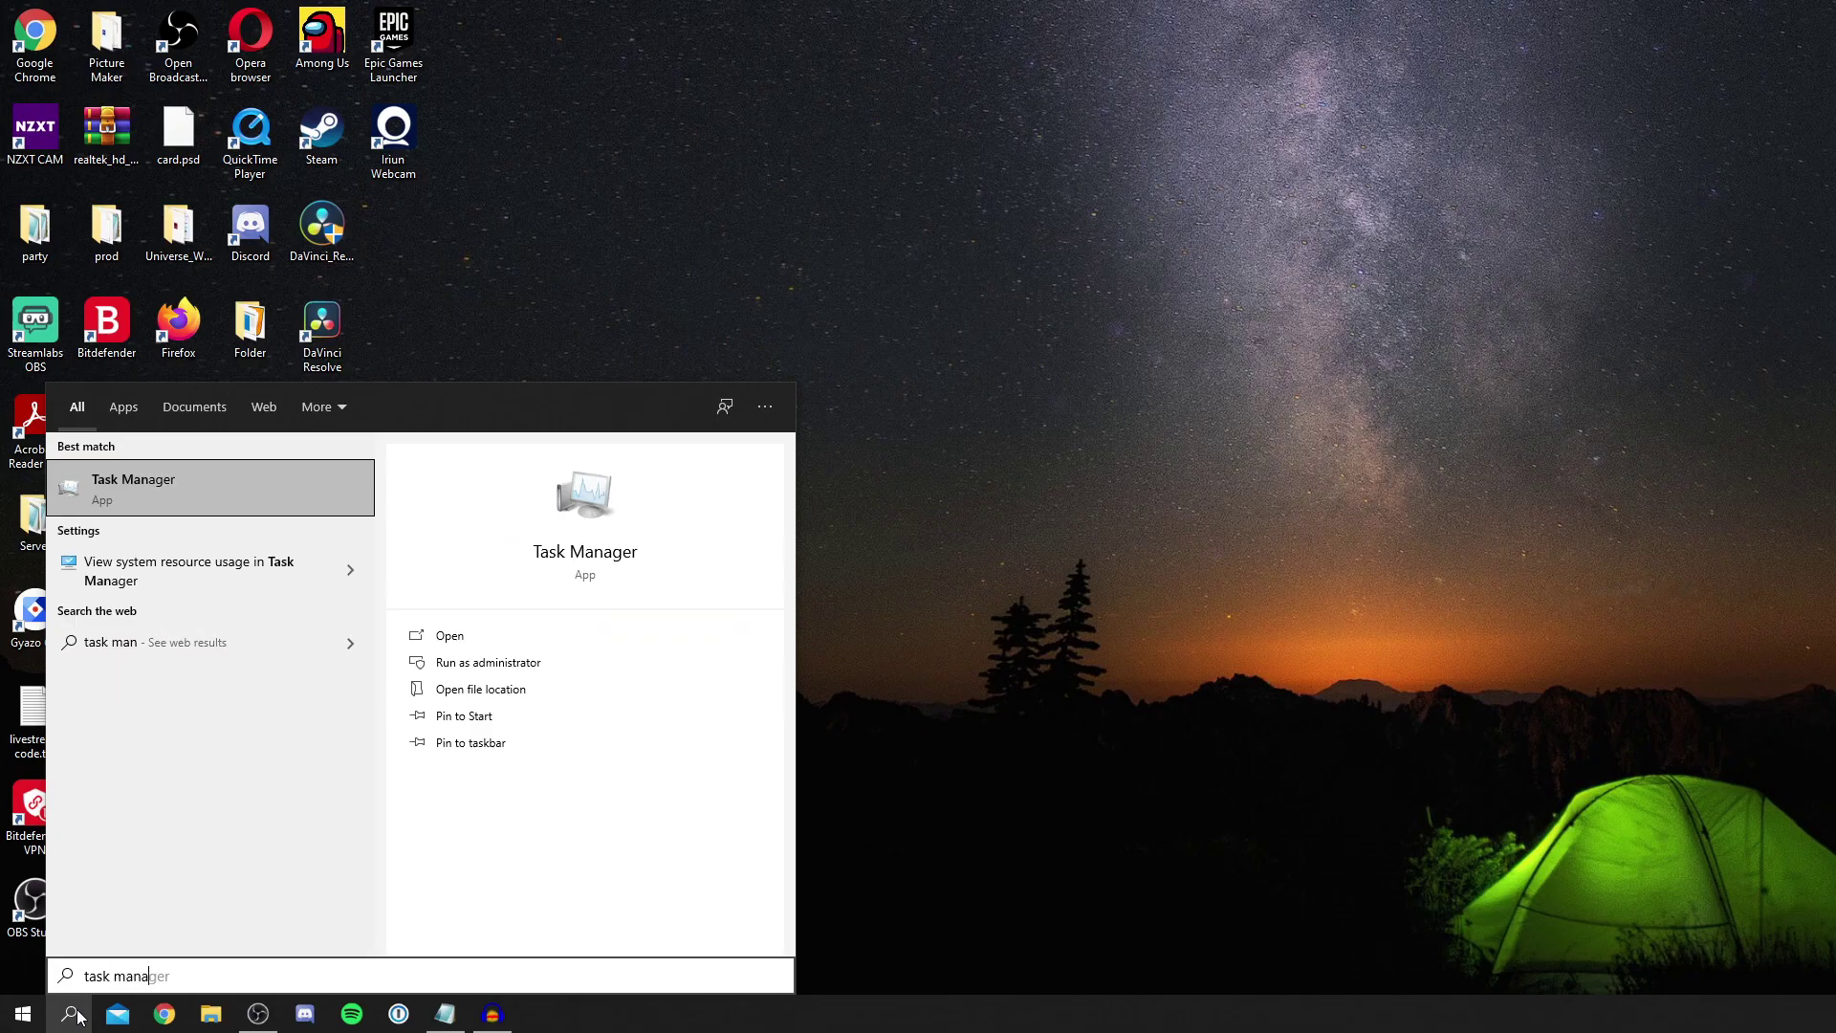
{"action": "key", "text": "Return"}
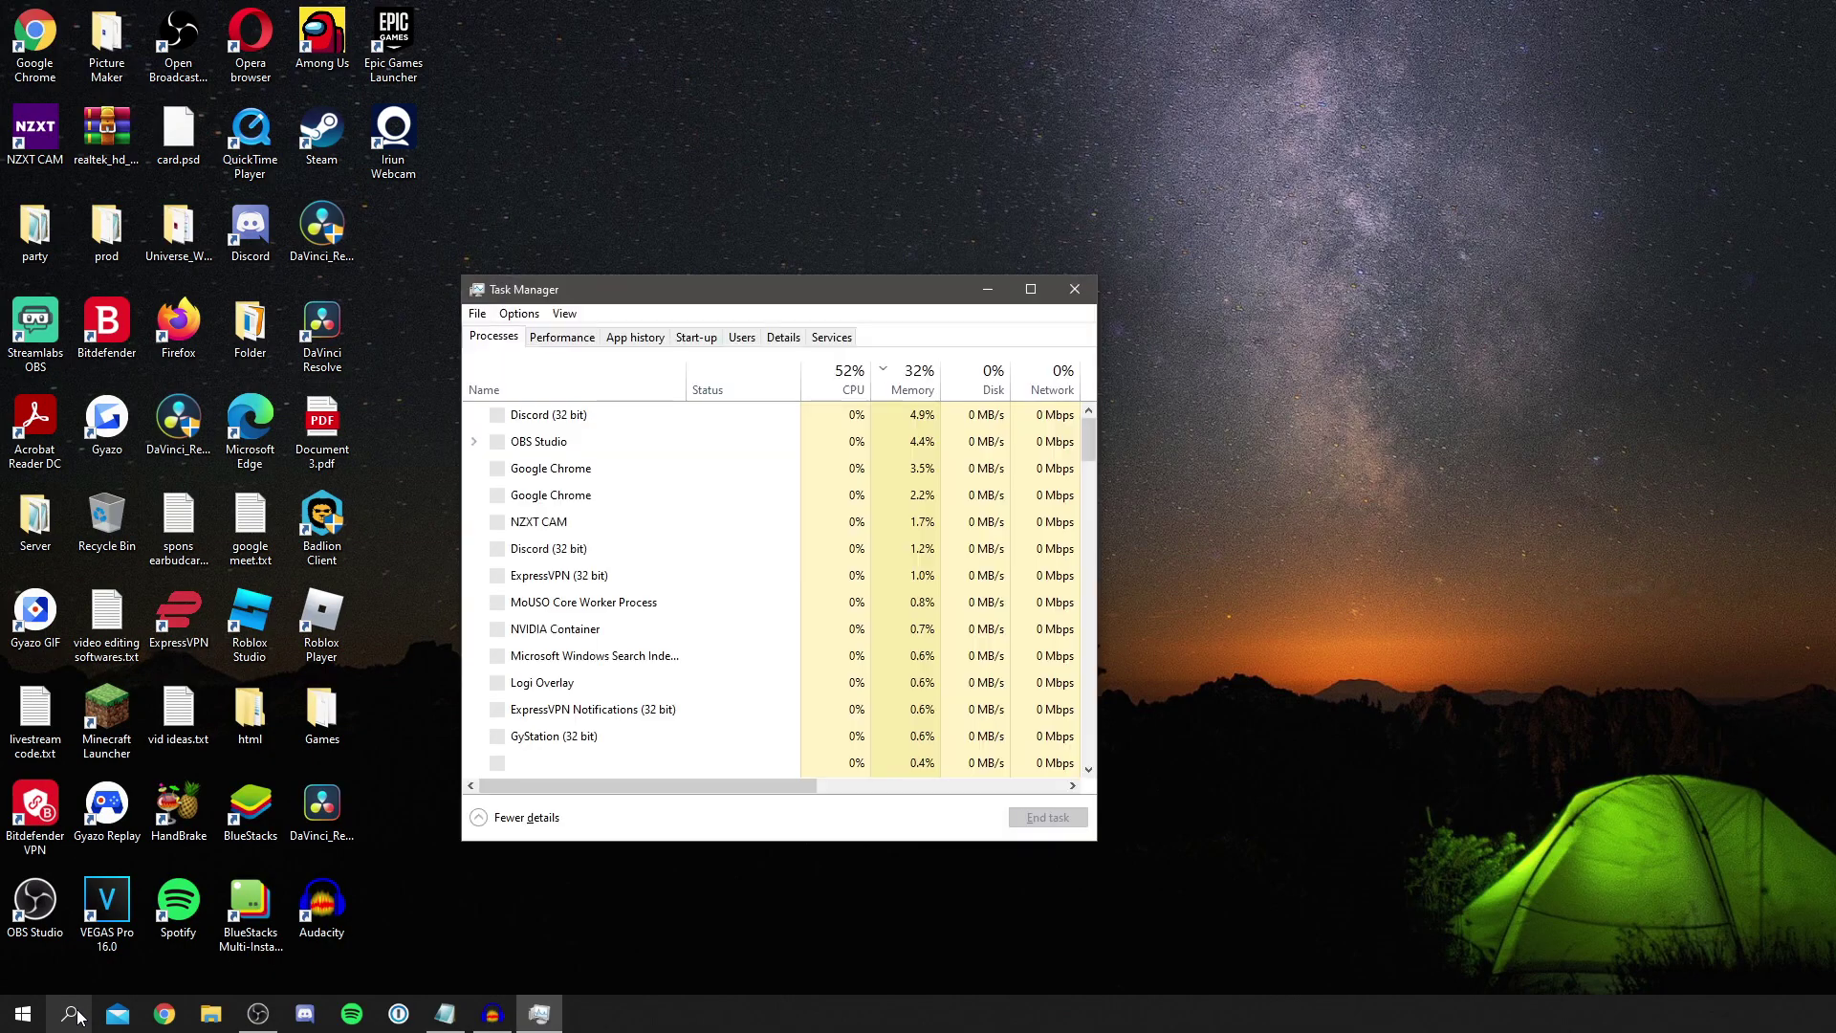
{"action": "left_click_drag", "start_coordinate": [588, 284], "coordinate": [701, 235]}
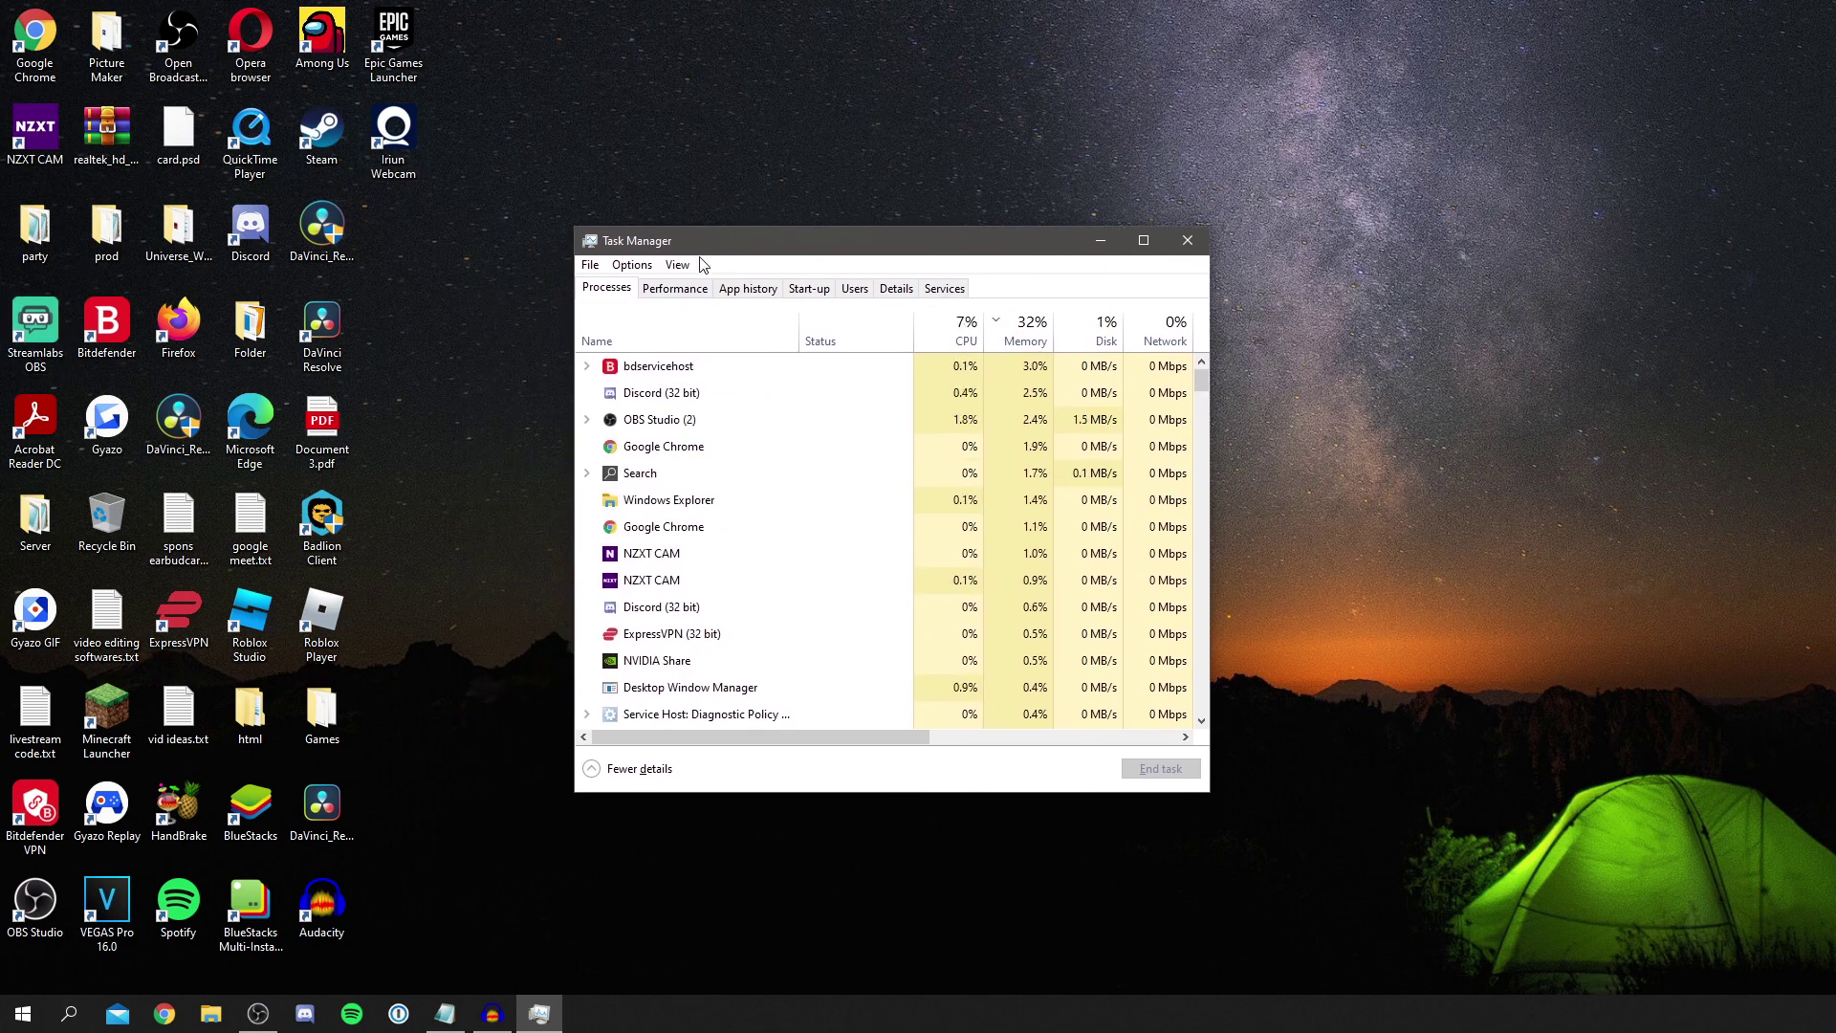
{"action": "left_click", "coordinate": [809, 290]}
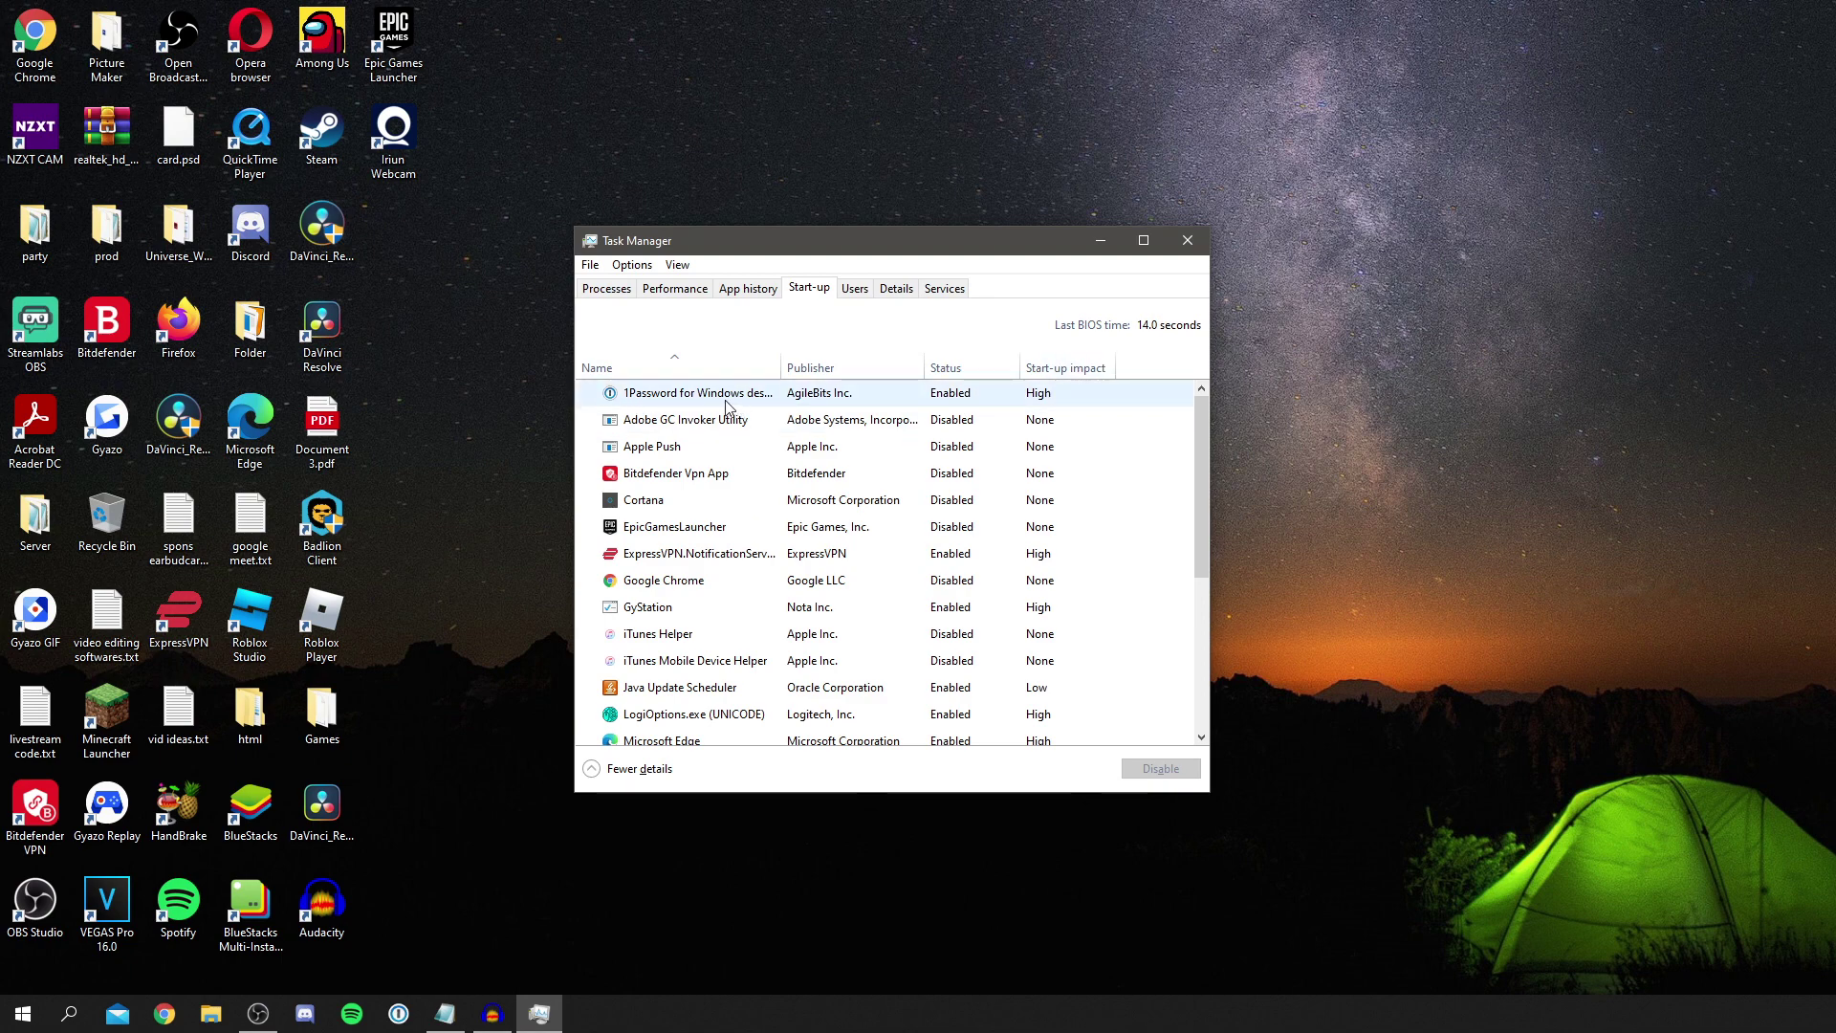
{"action": "left_click", "coordinate": [851, 394]}
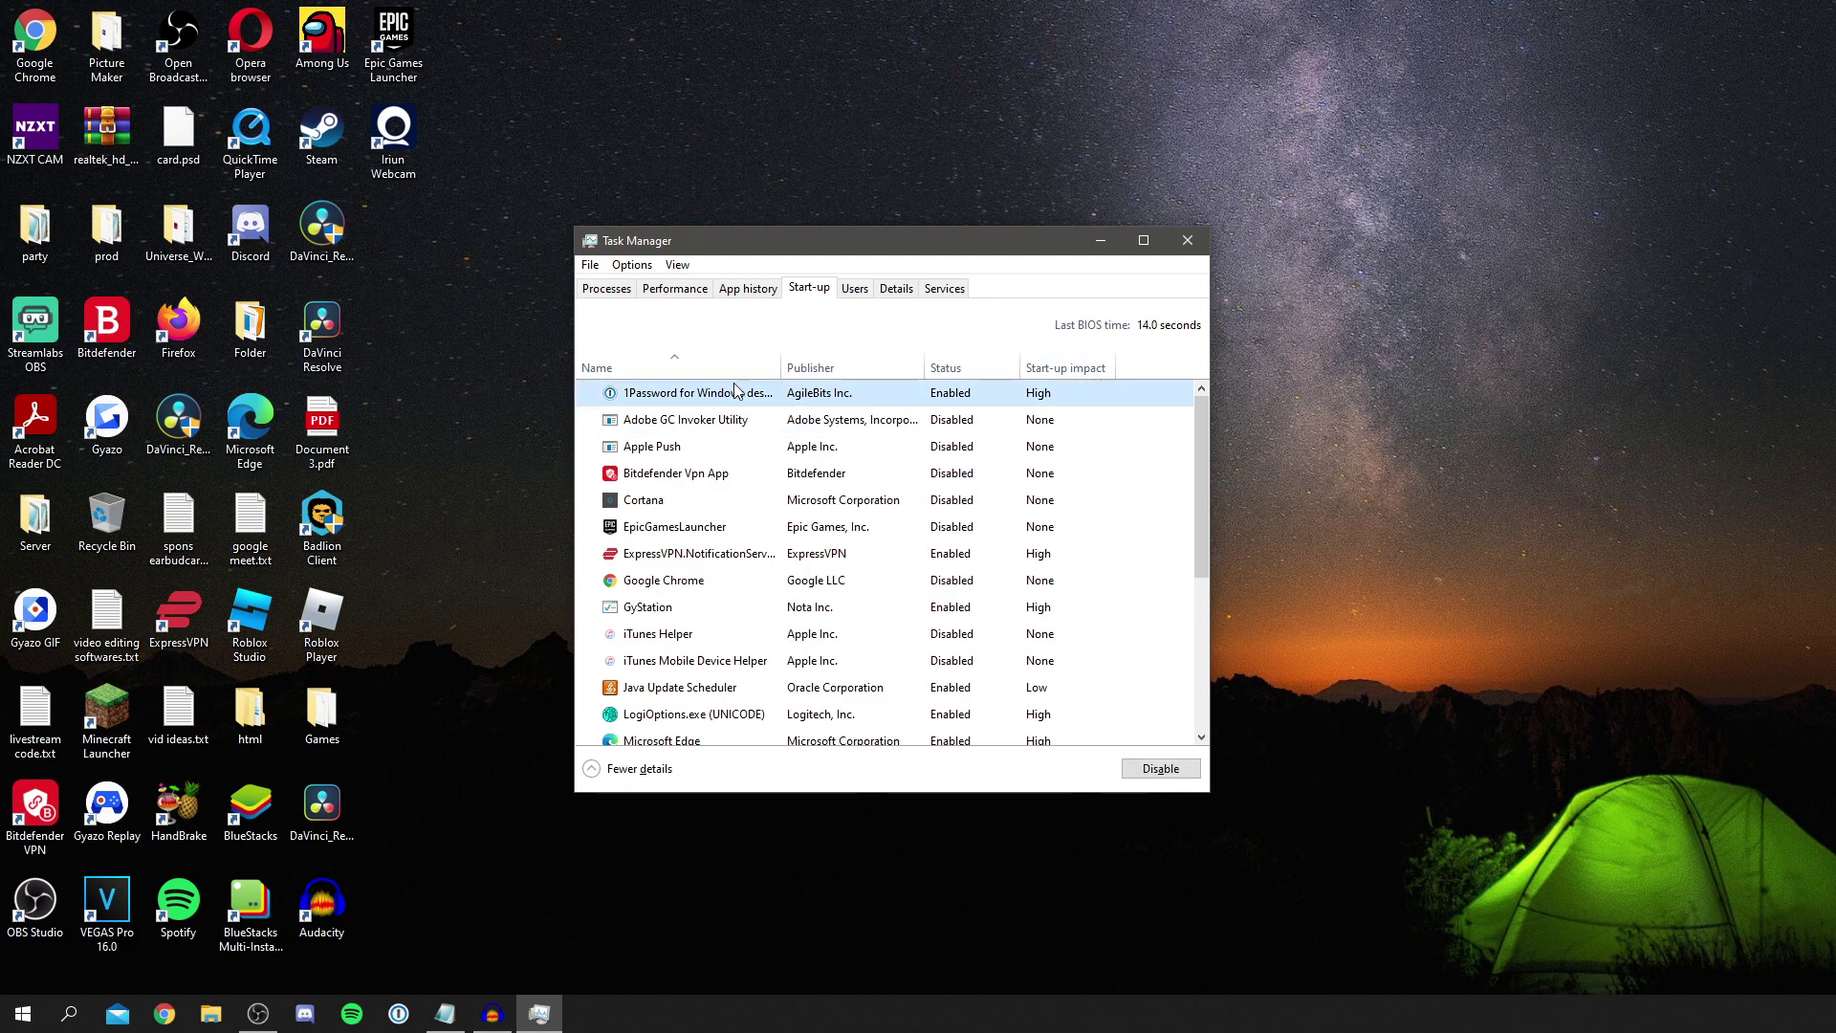
{"action": "right_click", "coordinate": [705, 395]}
{"action": "left_click", "coordinate": [650, 400]}
{"action": "right_click", "coordinate": [686, 388]}
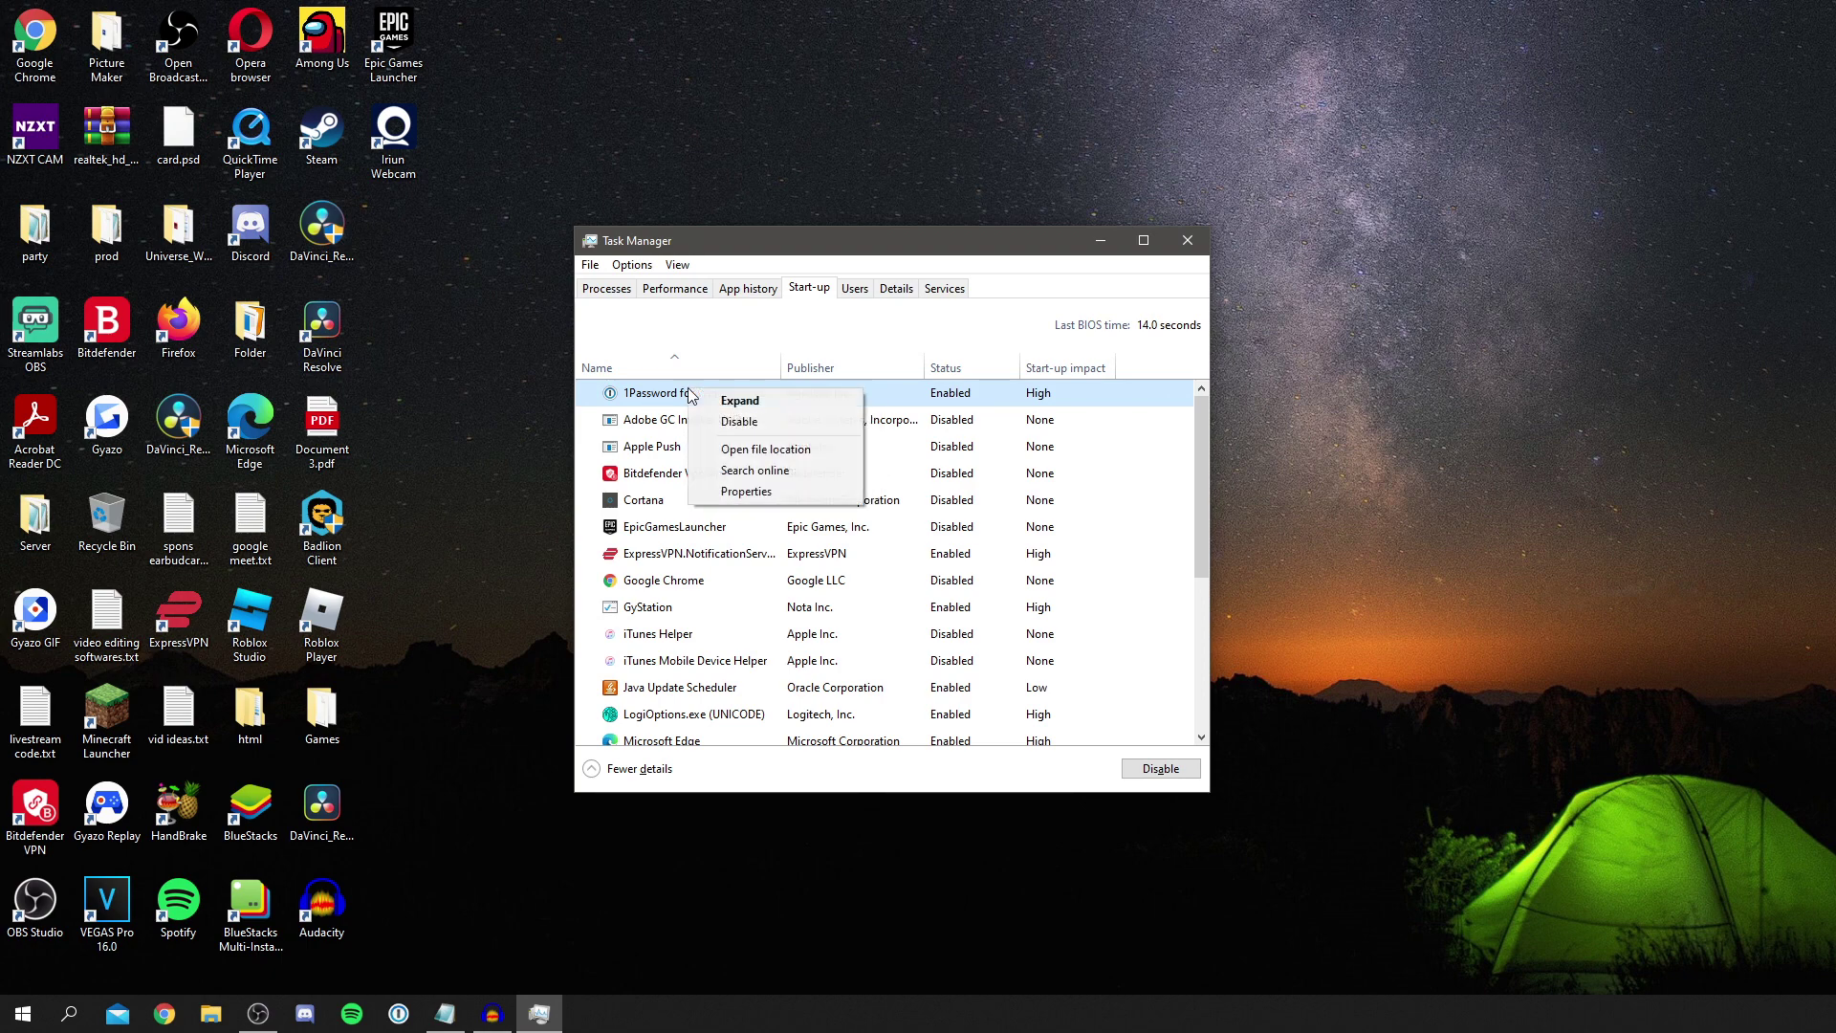
{"action": "left_click", "coordinate": [735, 427]}
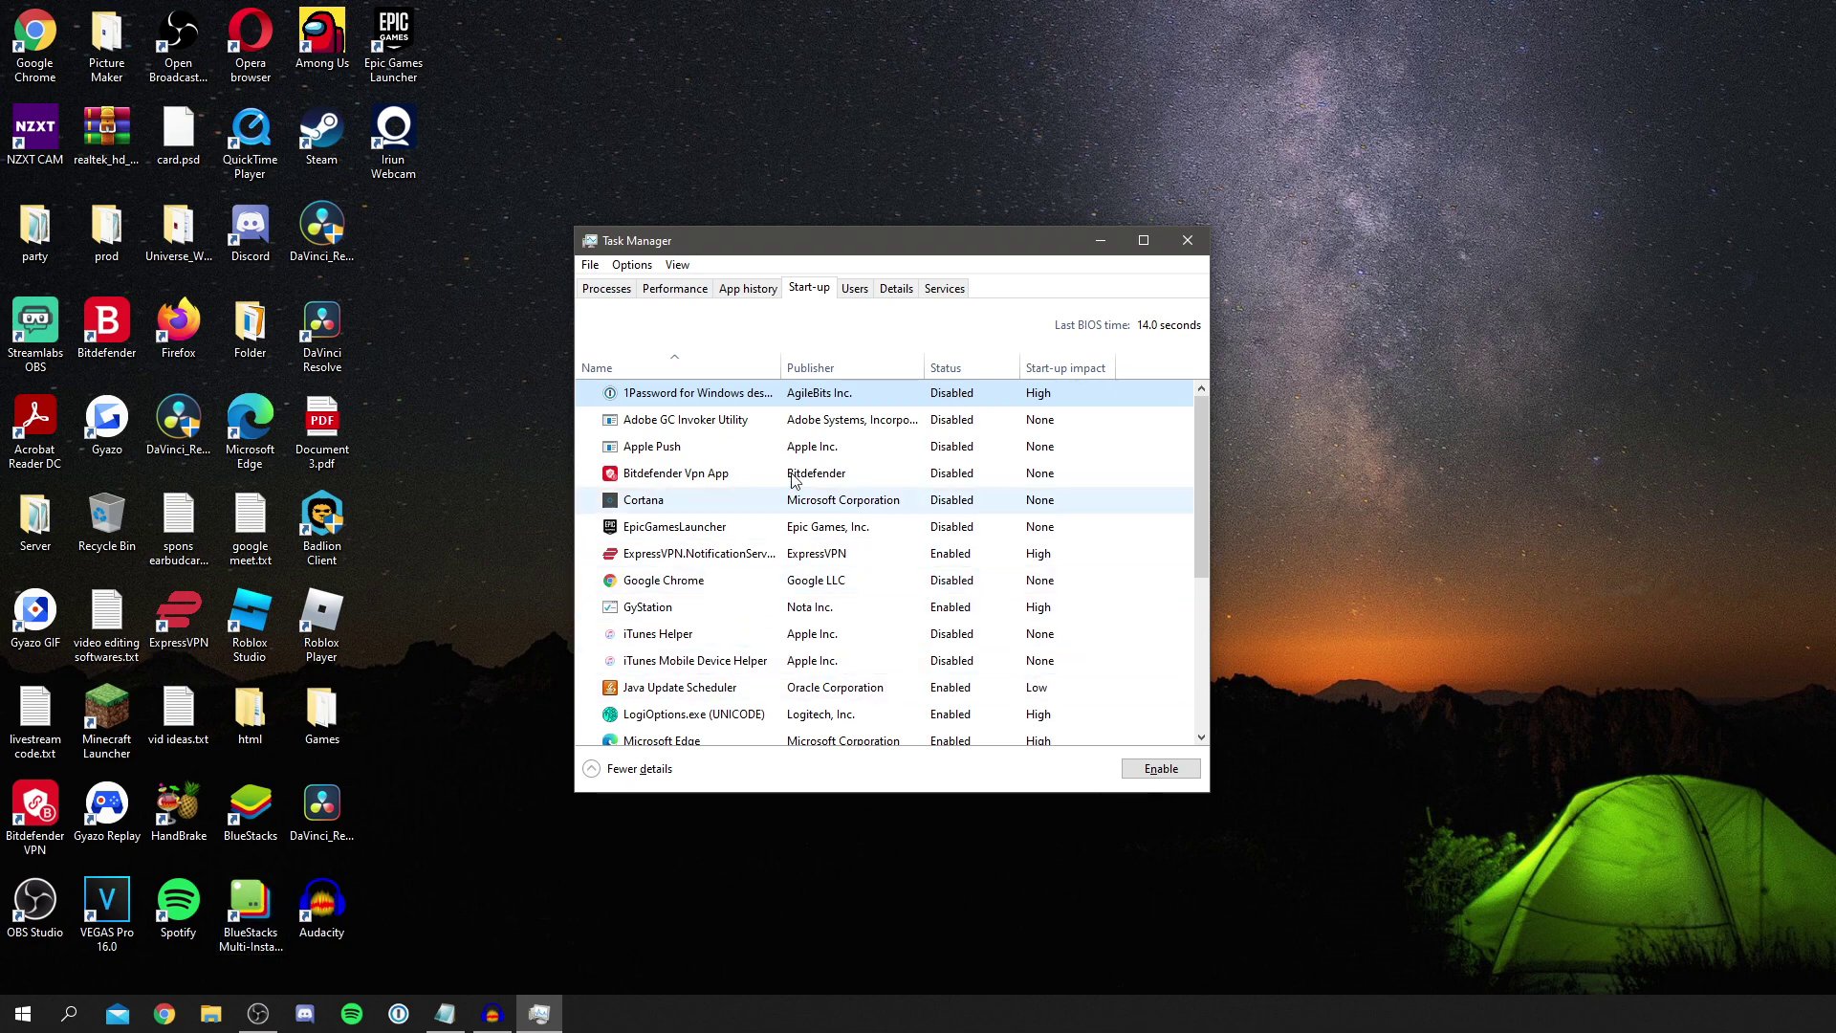
{"action": "right_click", "coordinate": [867, 395]}
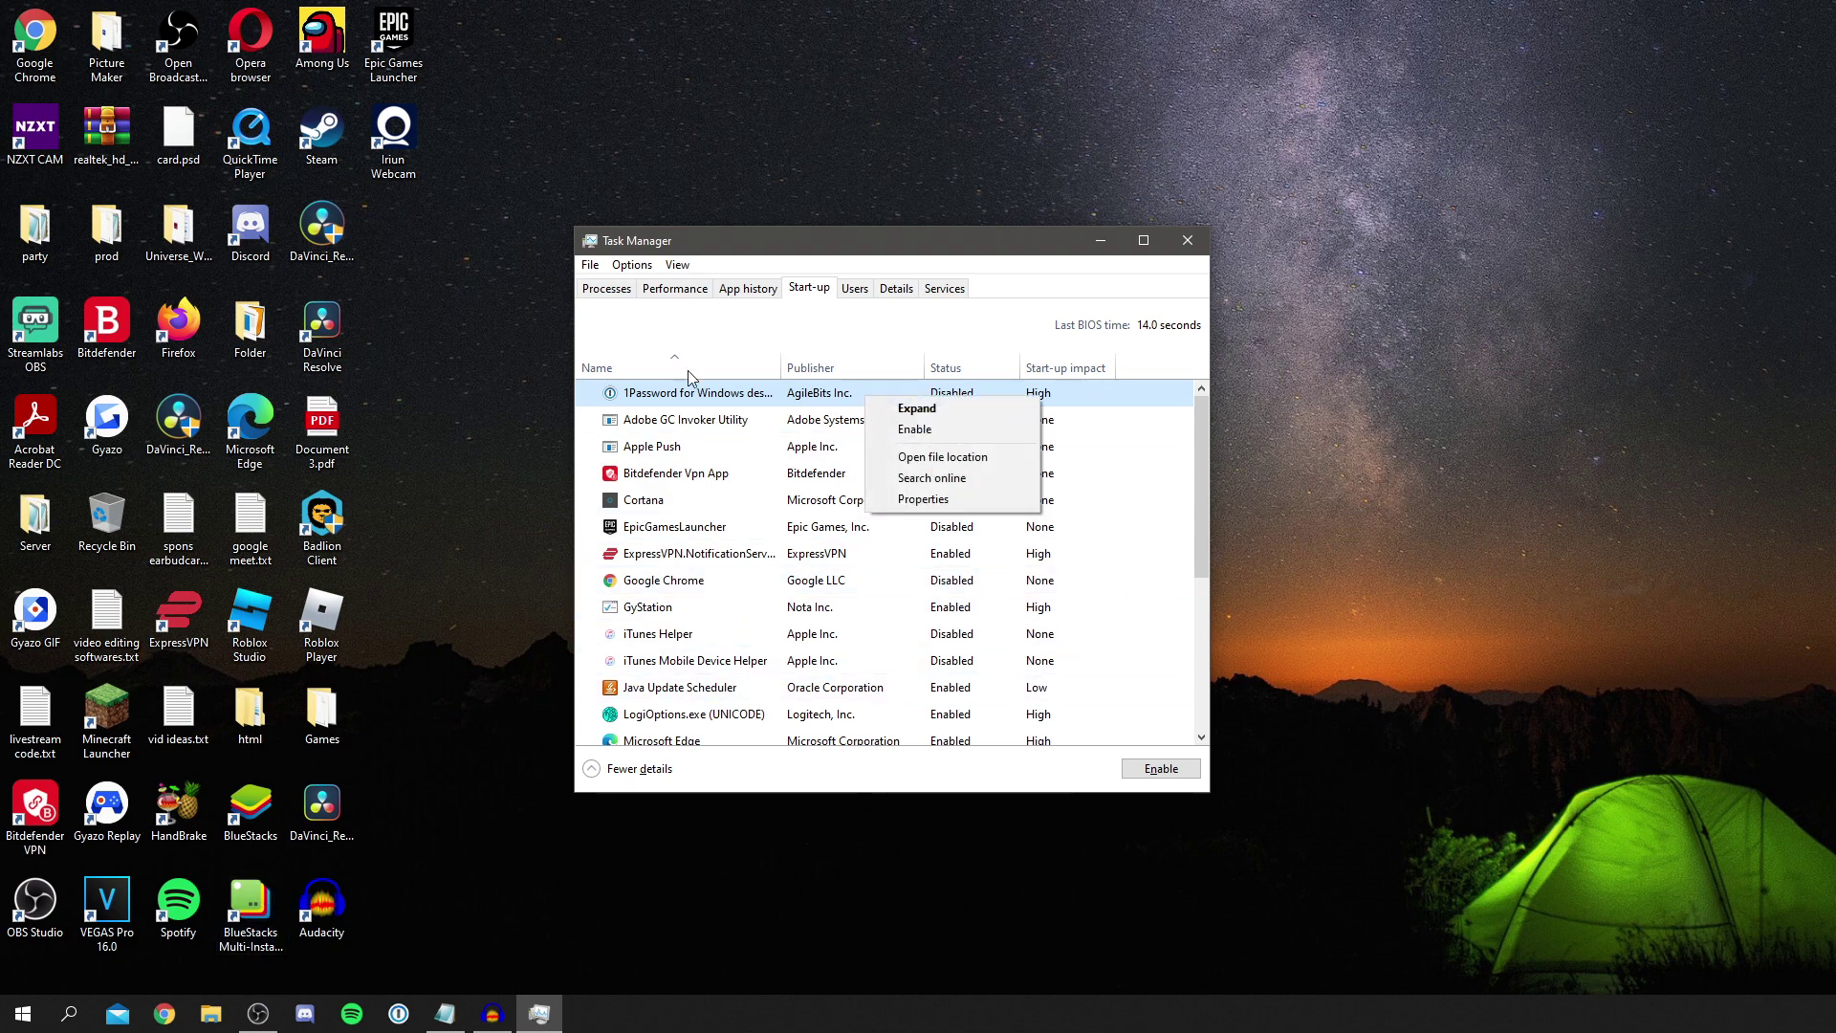
{"action": "left_click", "coordinate": [911, 430]}
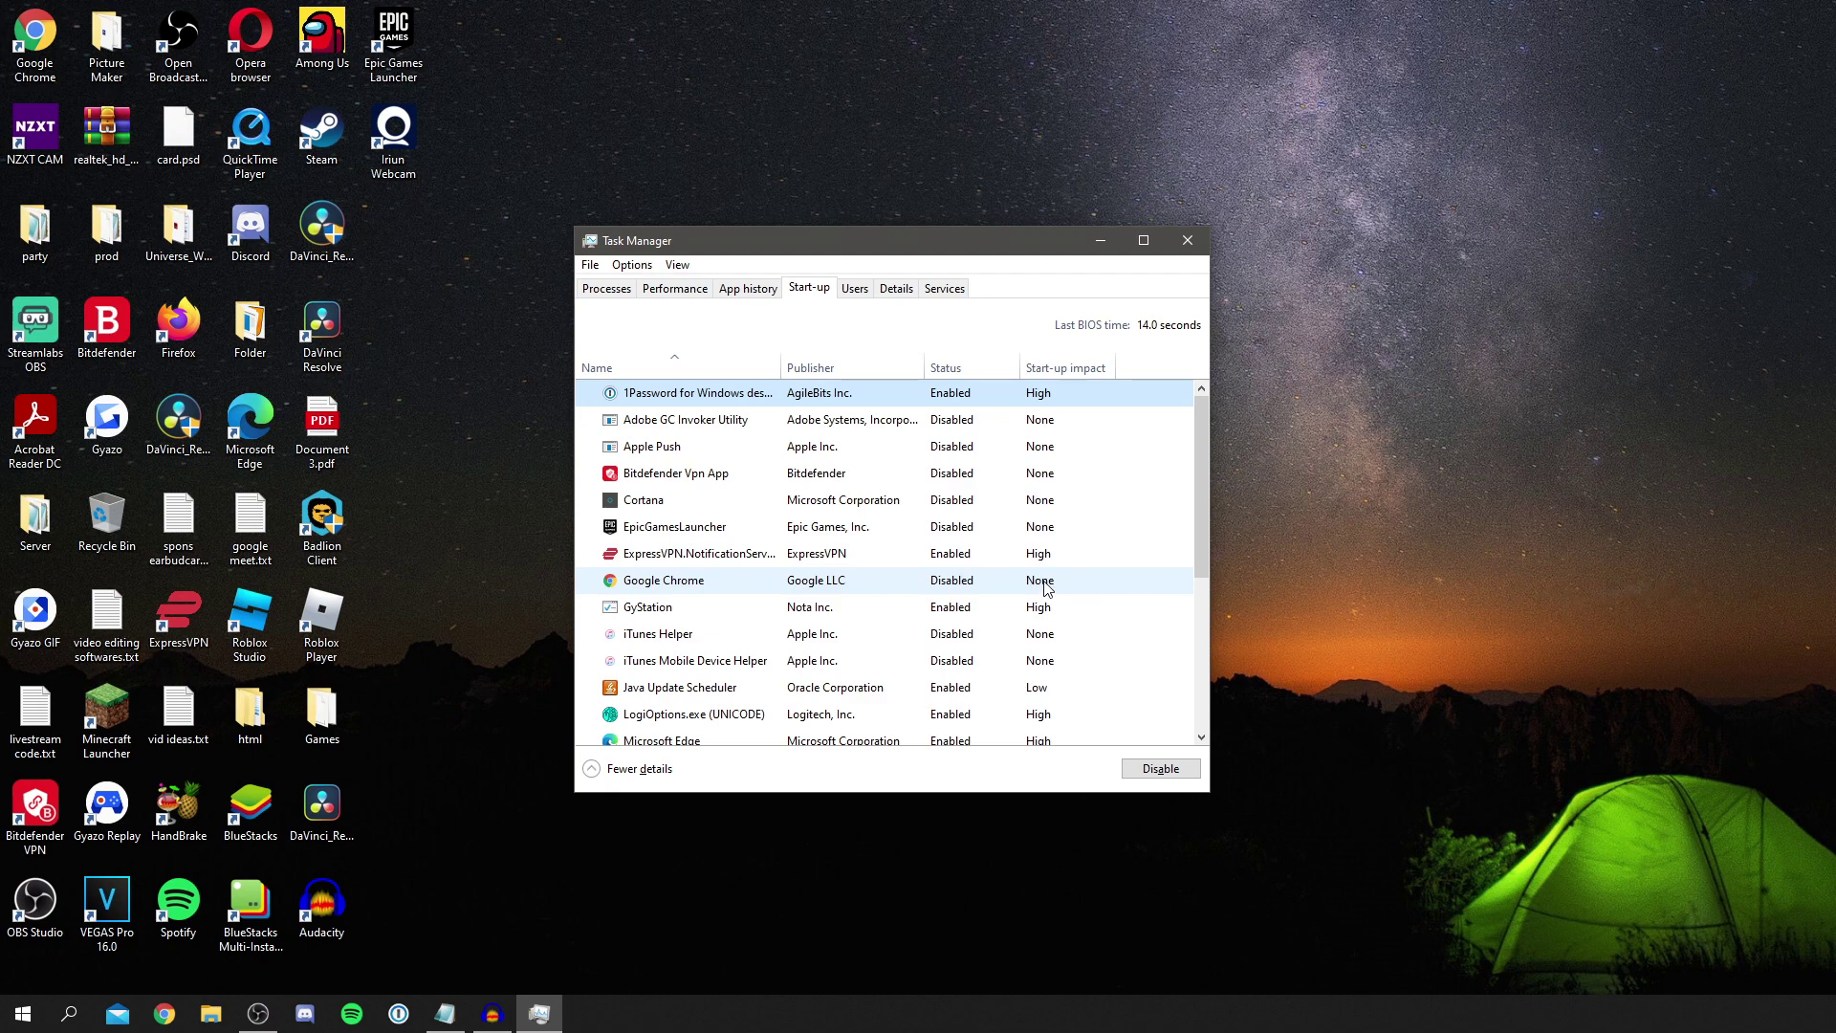
{"action": "scroll", "coordinate": [1045, 588], "scroll_direction": "down", "scroll_amount": 2}
{"action": "scroll", "coordinate": [1061, 574], "scroll_direction": "up", "scroll_amount": 2}
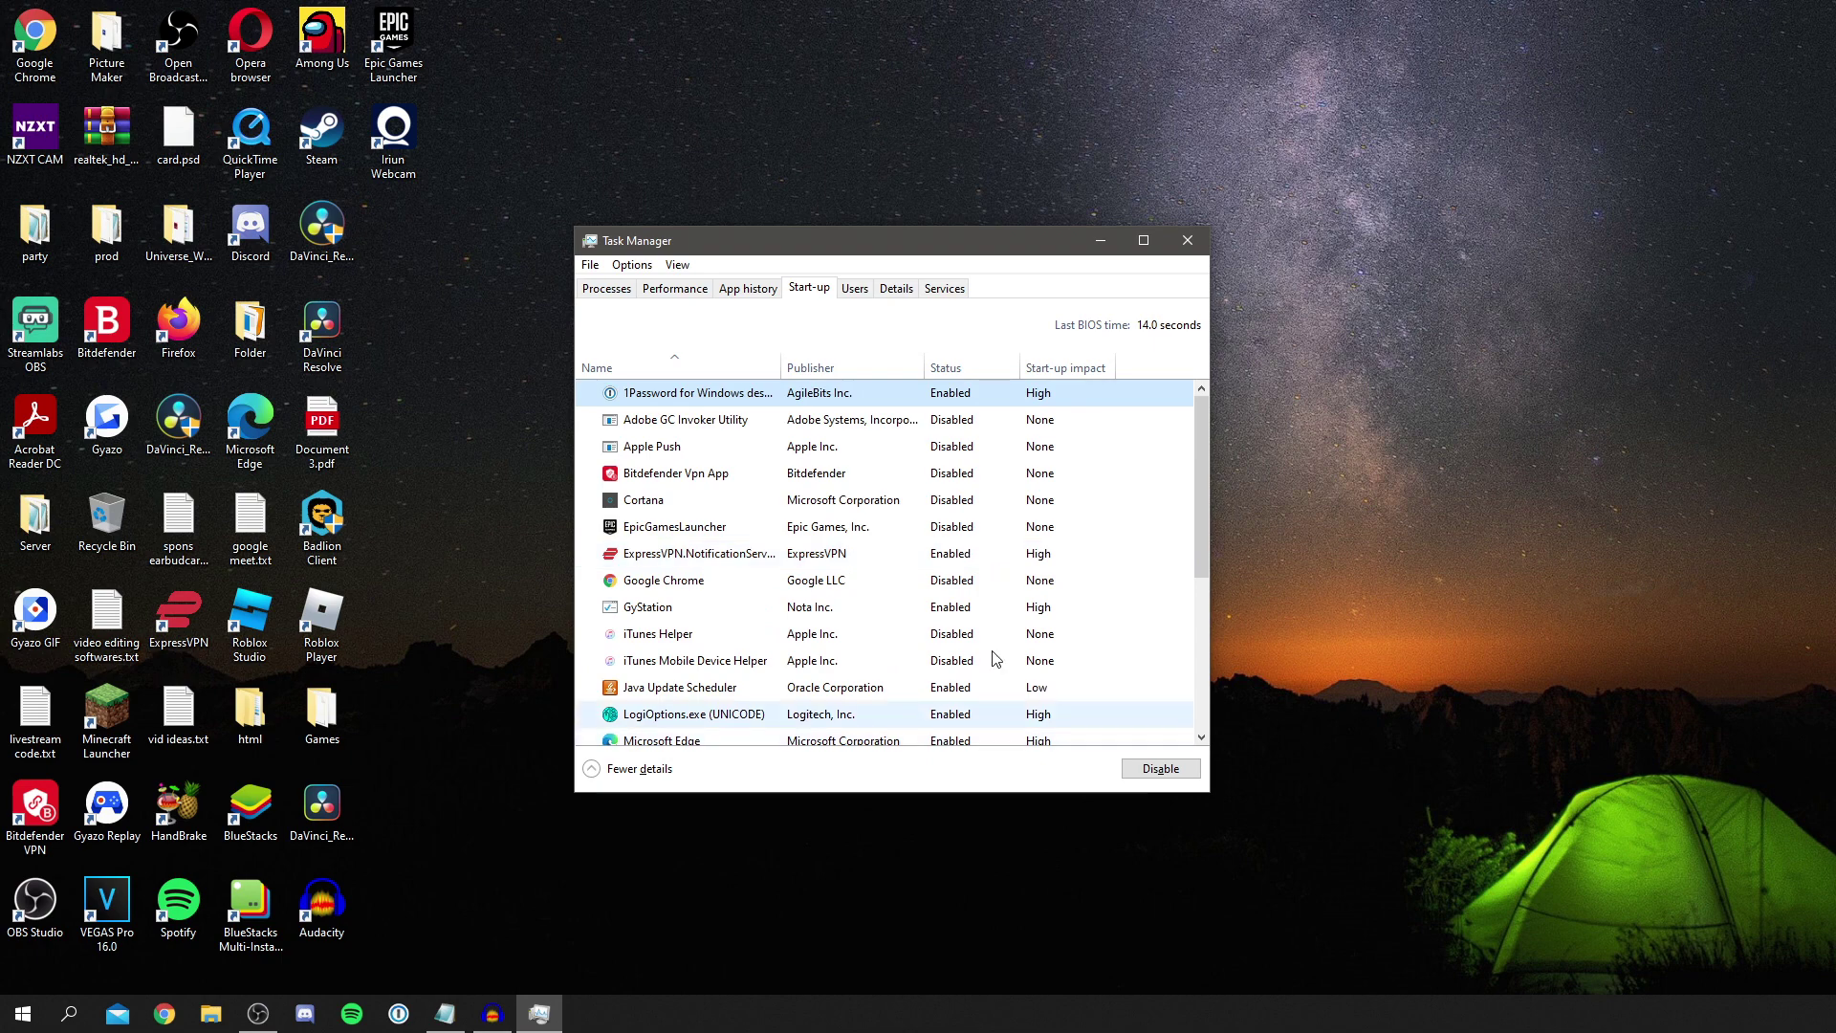
{"action": "left_click", "coordinate": [1187, 240]}
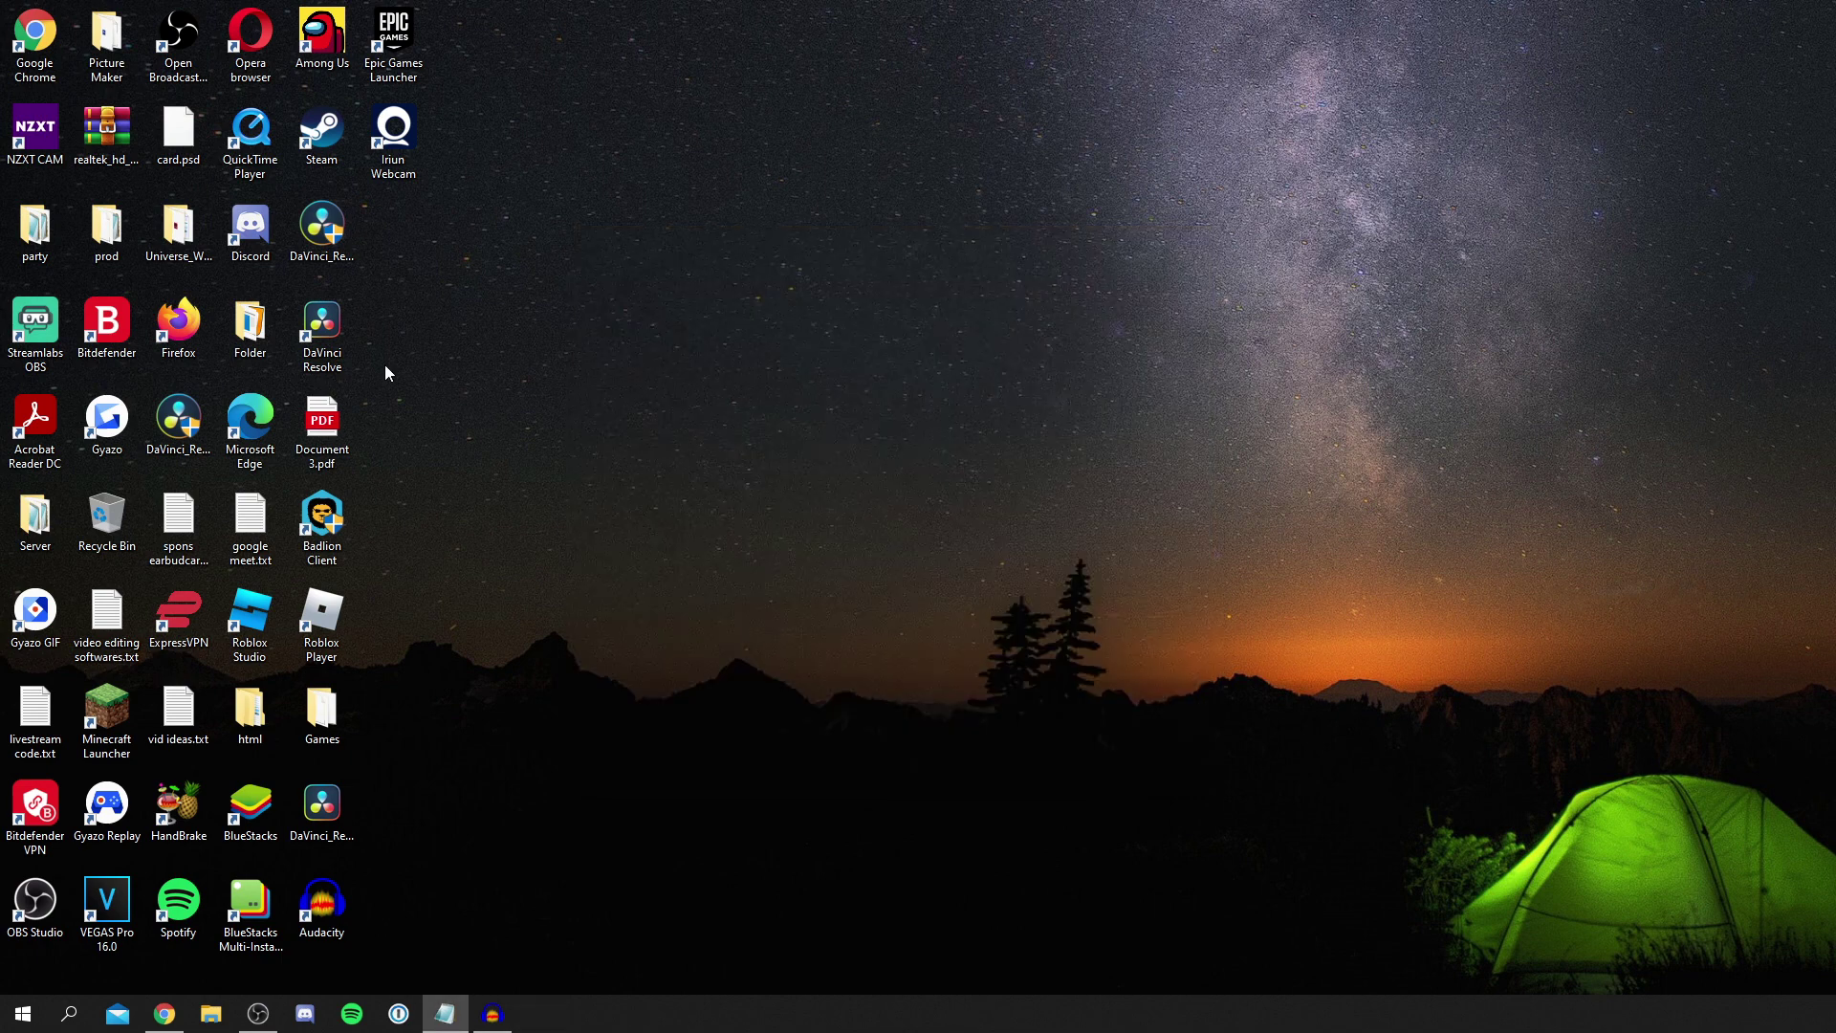
Step: In Chrome, search Google for 'malwarebytes' and open the official malwarebytes.com site
{"action": "left_click", "coordinate": [179, 1011]}
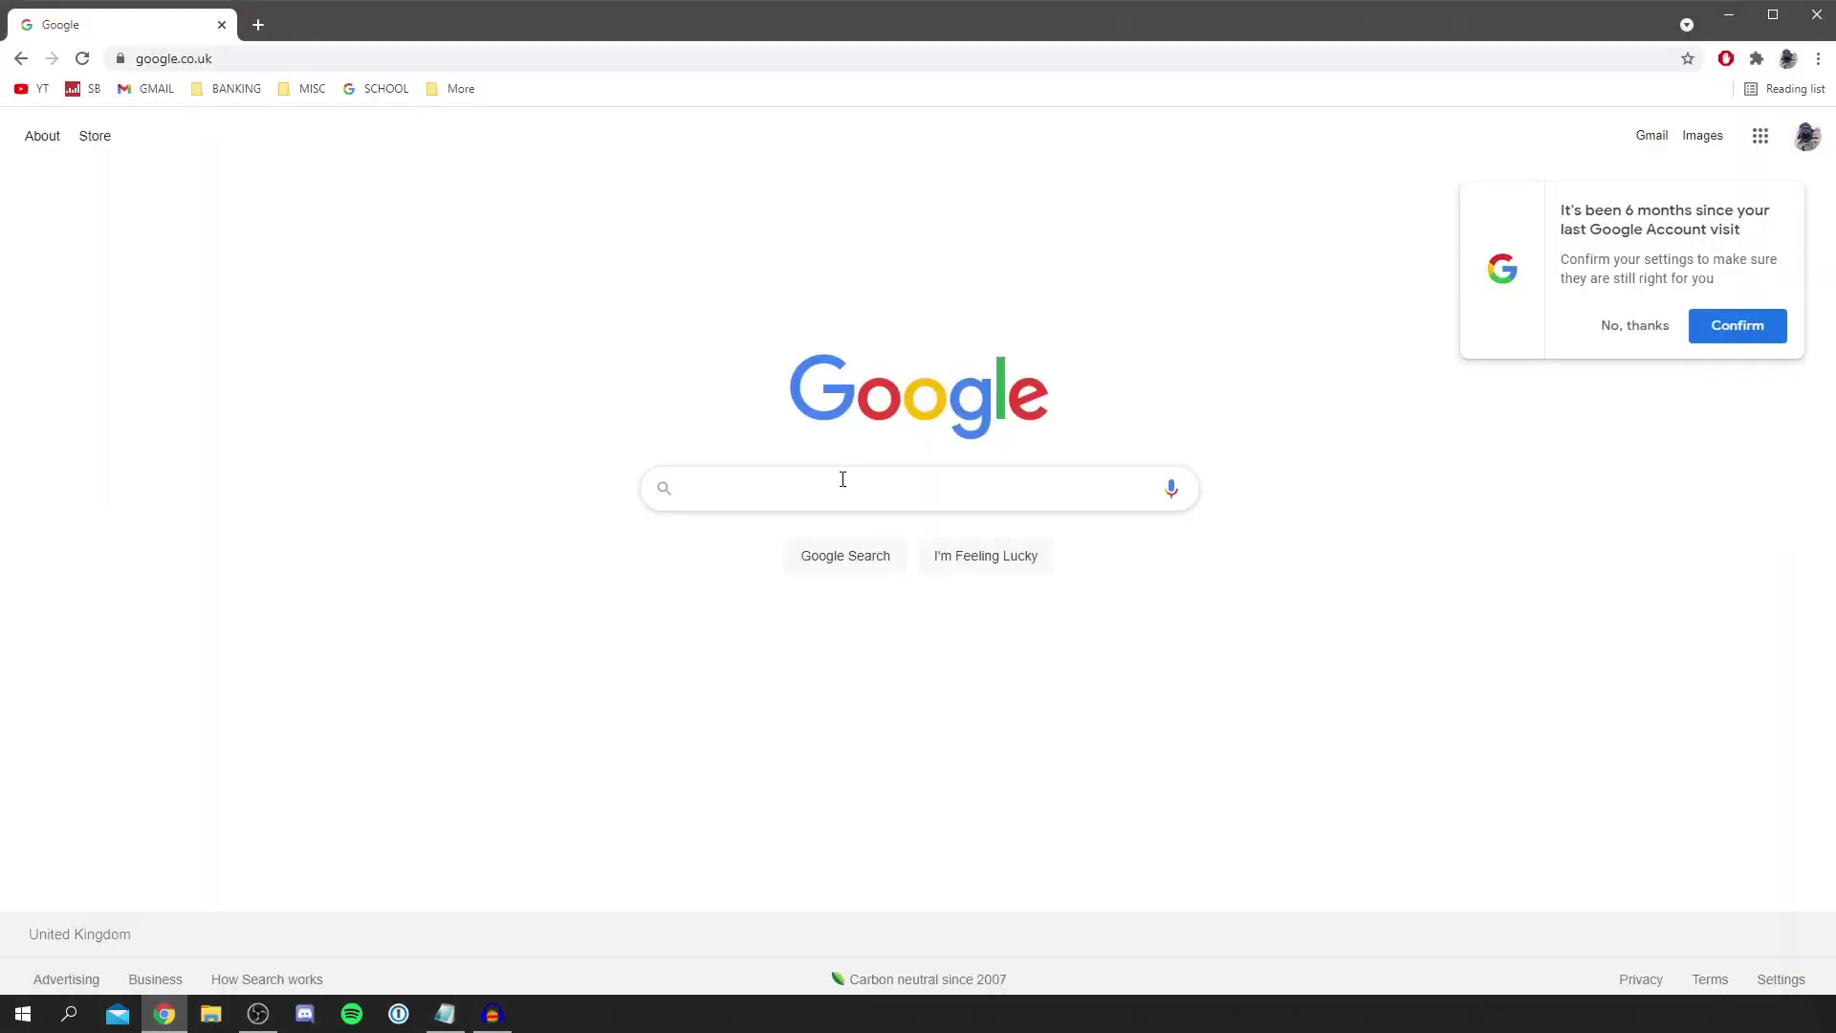
{"action": "type", "text": "malwarebytes"}
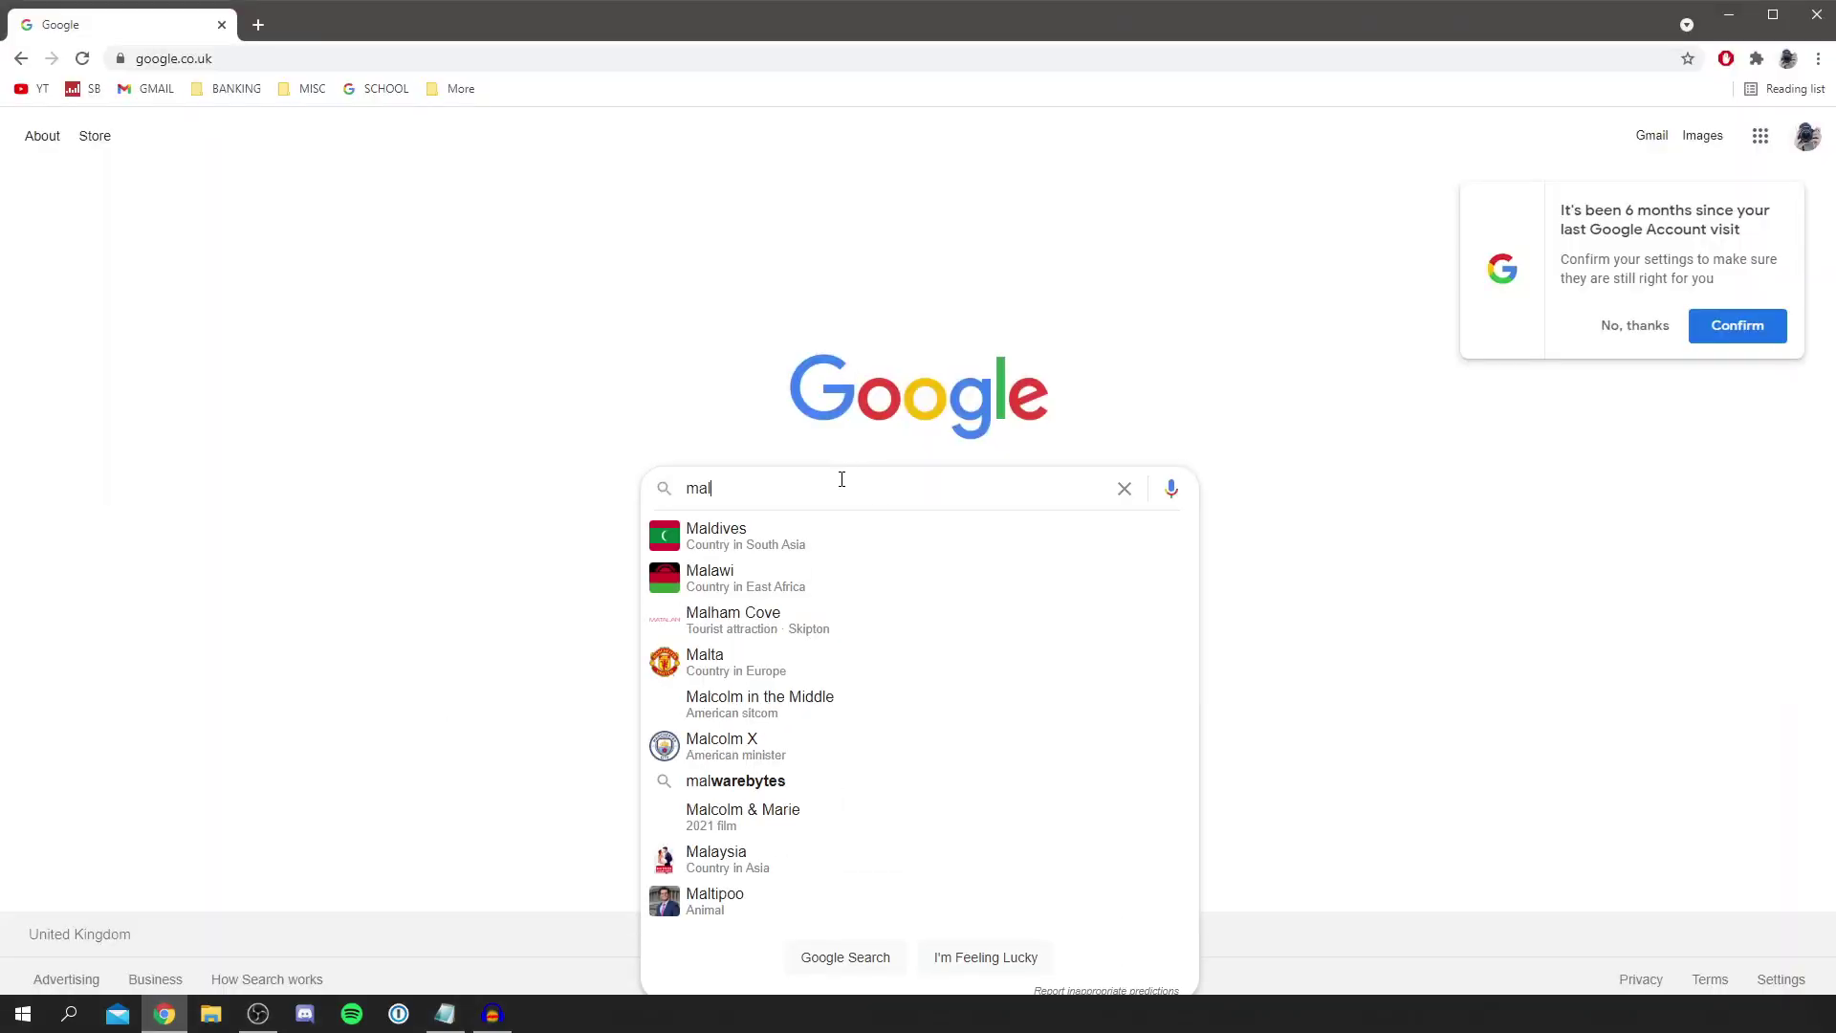
{"action": "key", "text": "Return"}
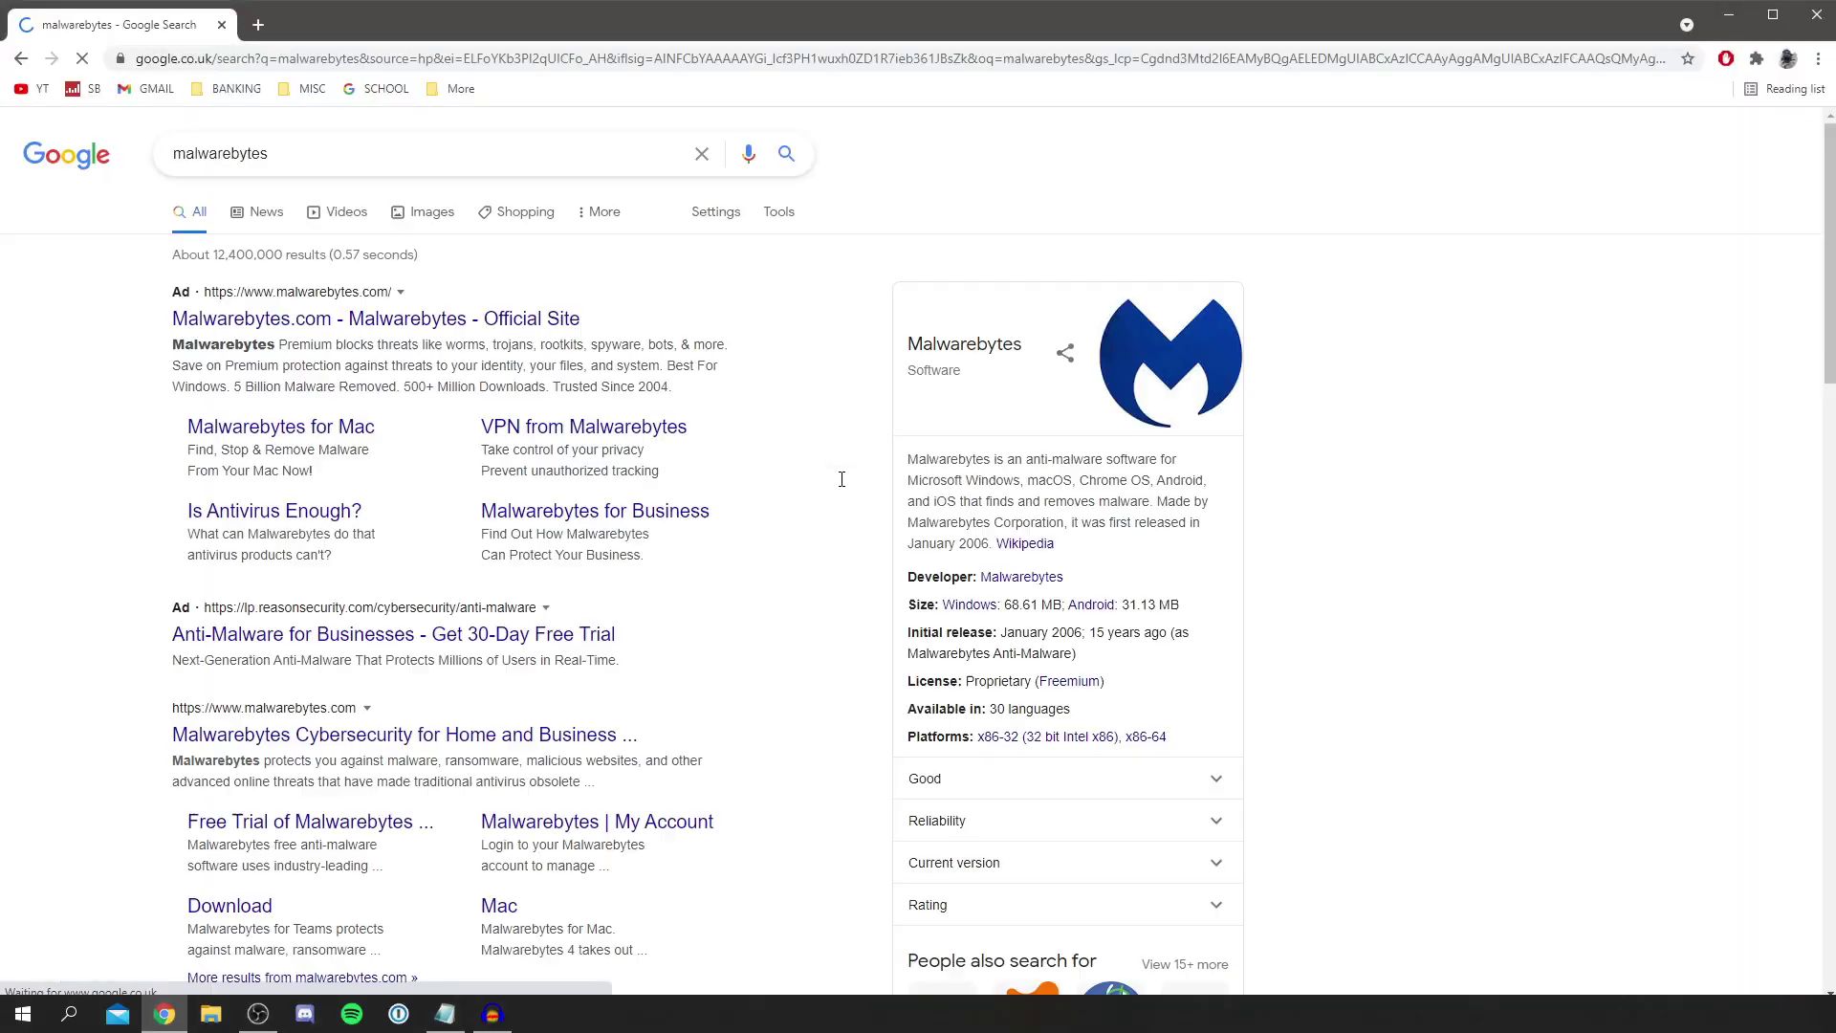
{"action": "left_click", "coordinate": [395, 735]}
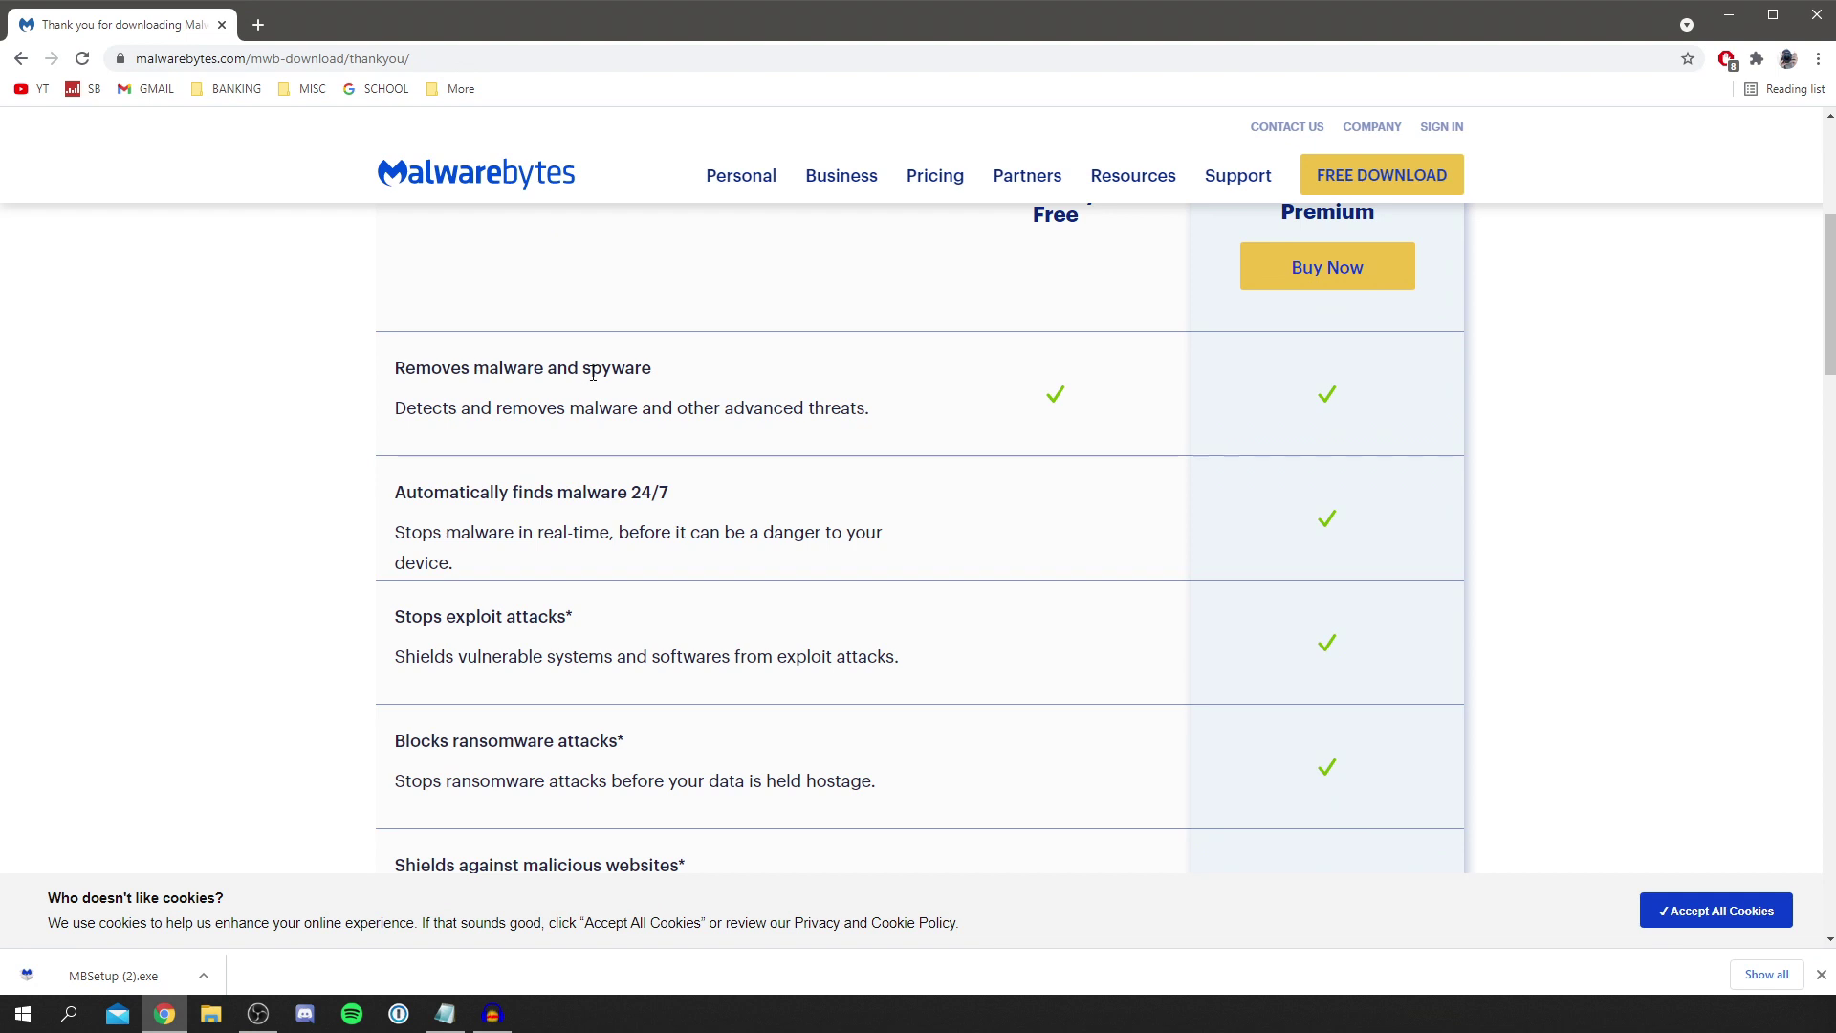
{"action": "scroll", "coordinate": [593, 374], "scroll_direction": "down", "scroll_amount": 4}
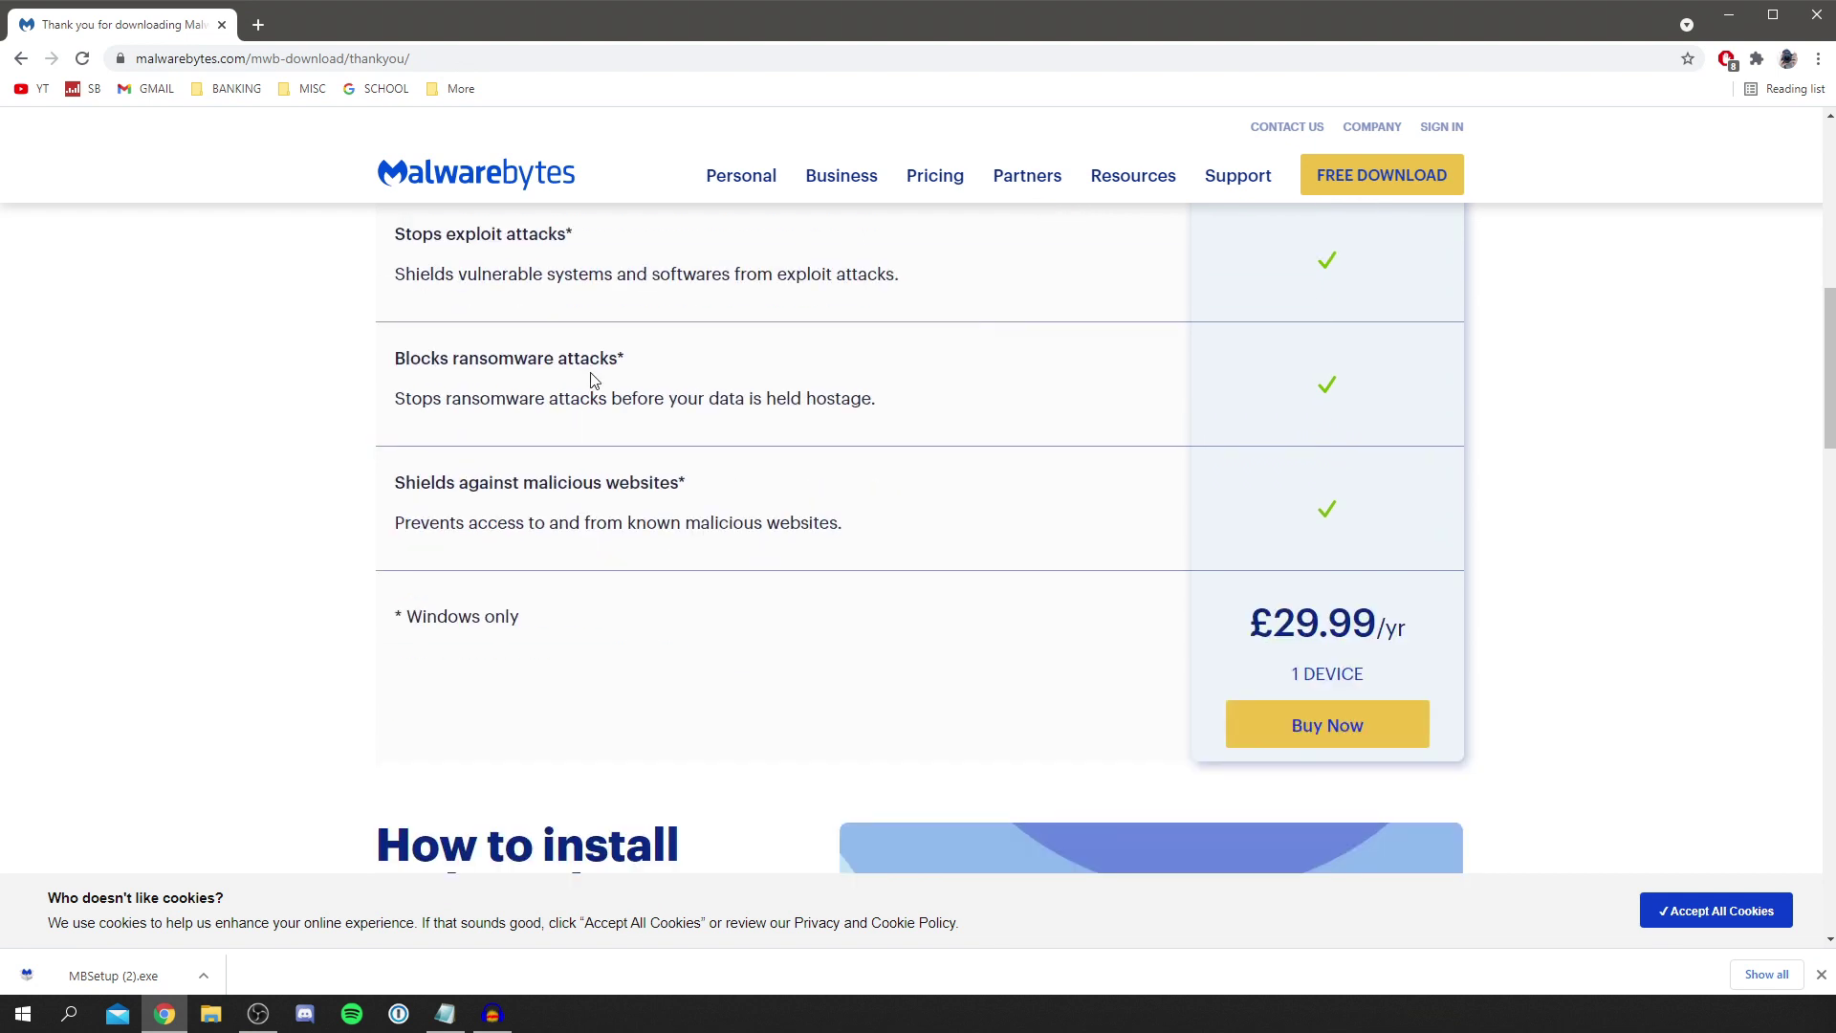
{"action": "scroll", "coordinate": [591, 380], "scroll_direction": "up", "scroll_amount": 6}
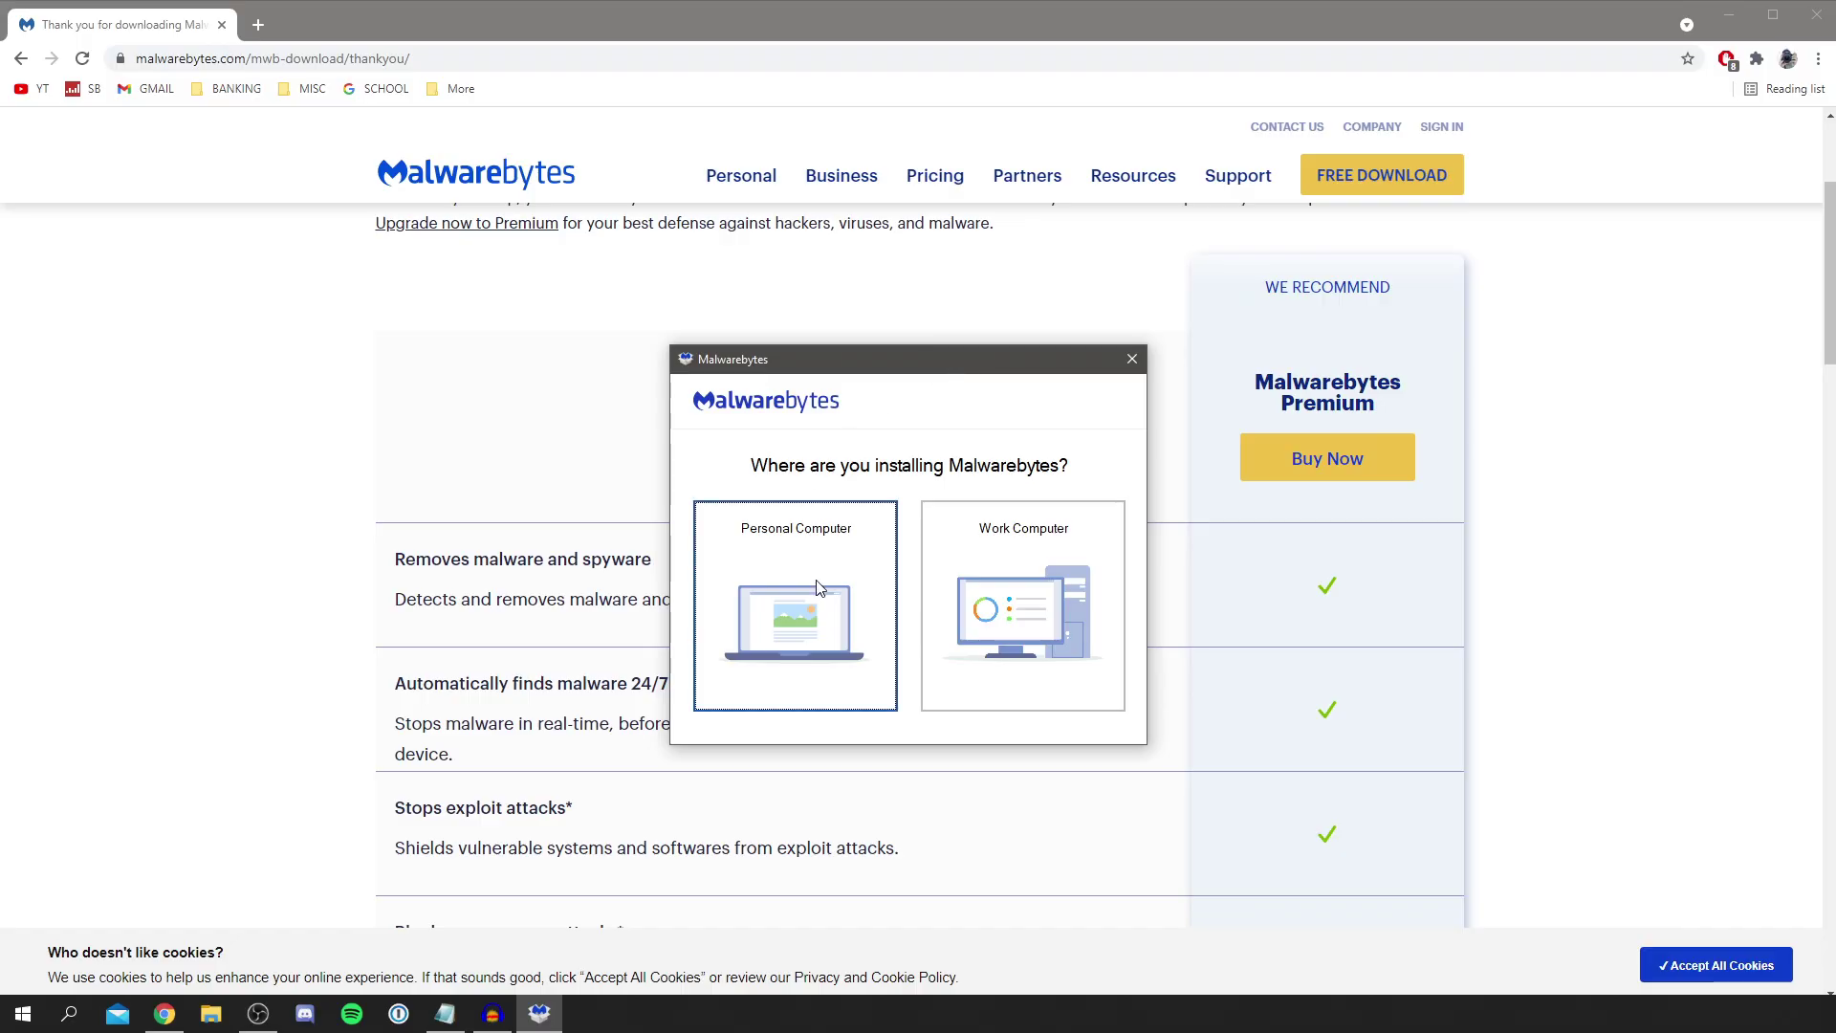
Step: Install Malwarebytes for a personal computer, skipping Browser Guard, then launch it from the desktop
{"action": "left_click", "coordinate": [818, 586]}
{"action": "left_click", "coordinate": [1153, 483]}
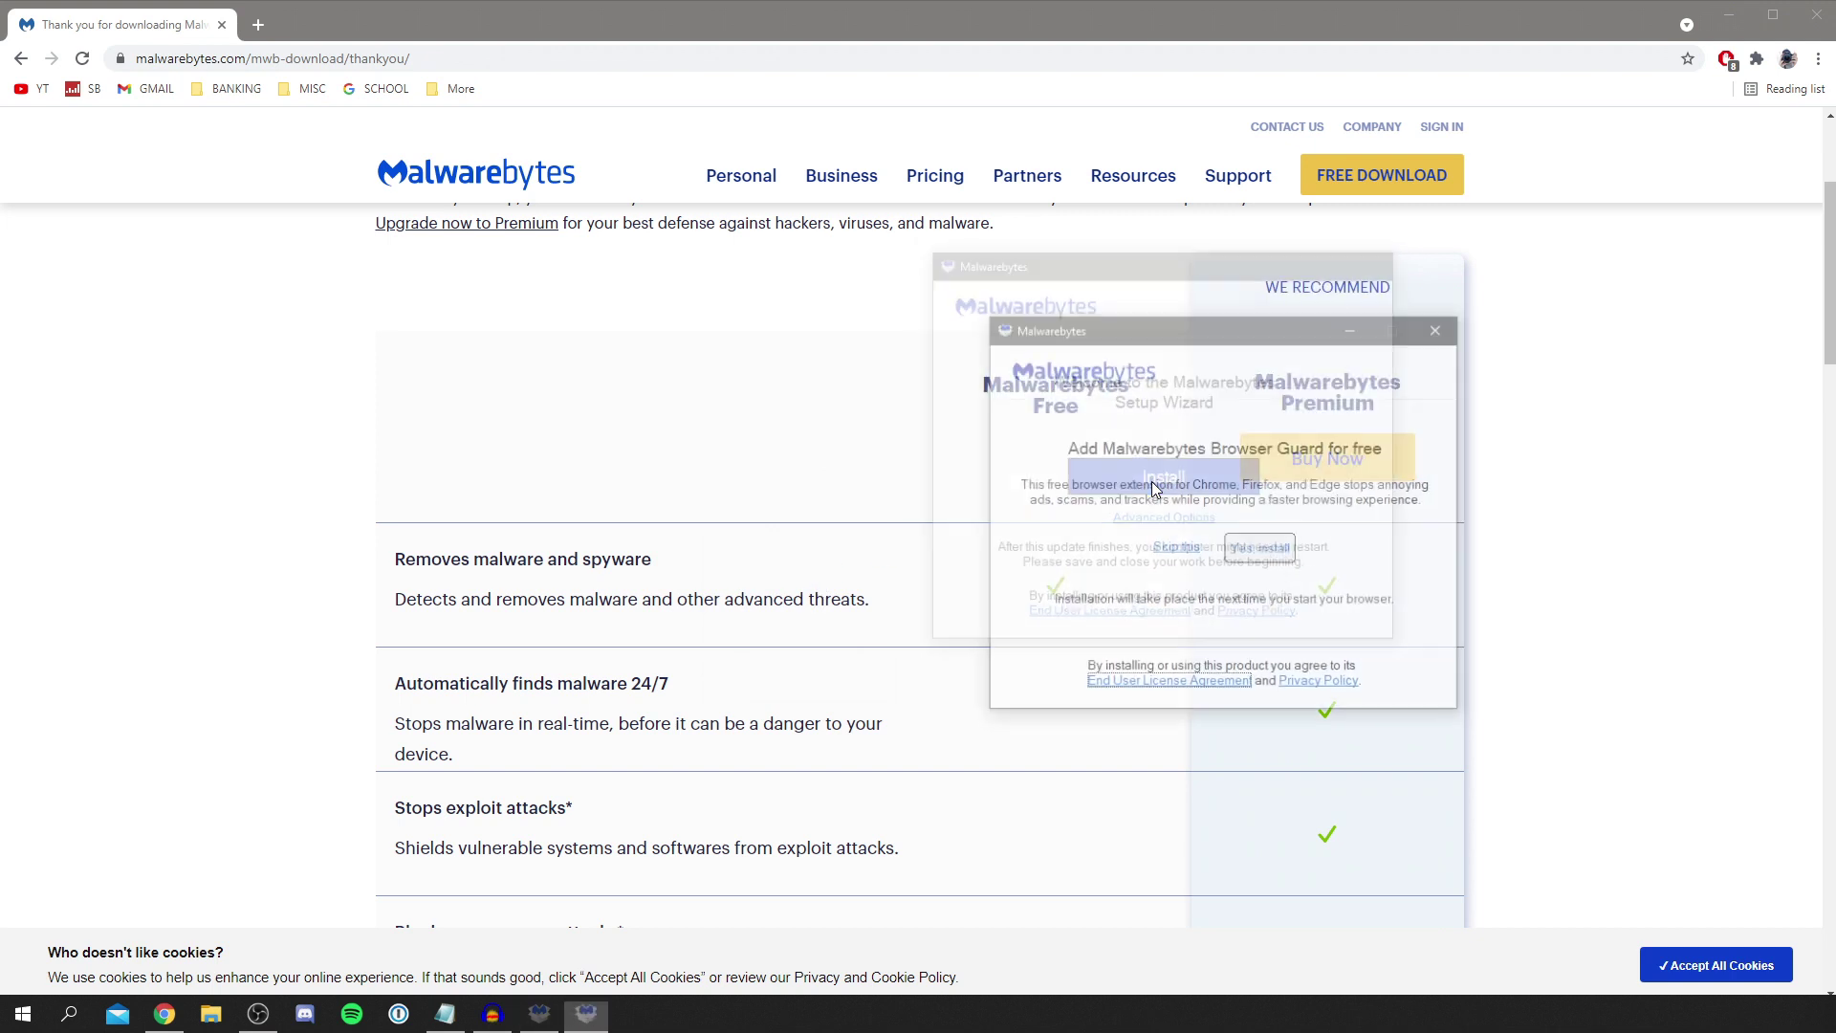
{"action": "left_click", "coordinate": [1176, 553]}
{"action": "left_click_drag", "start_coordinate": [1076, 271], "coordinate": [835, 407]}
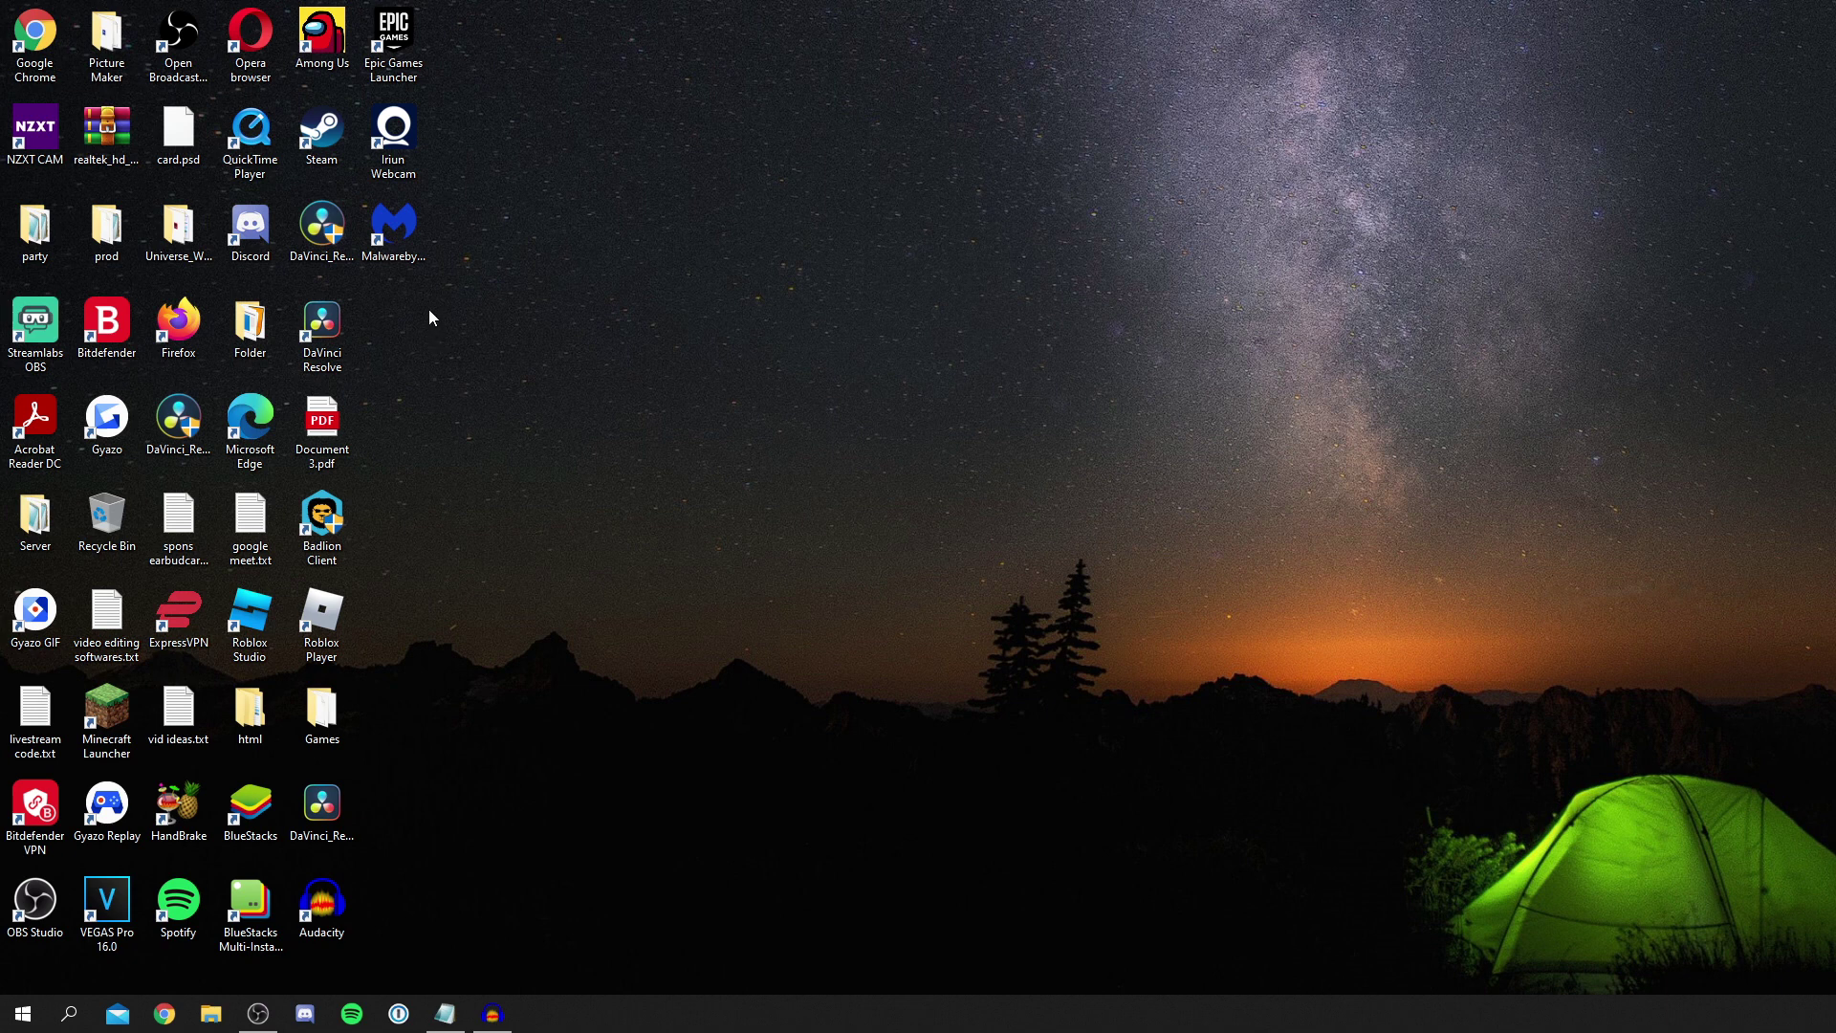
{"action": "double_click", "coordinate": [408, 237]}
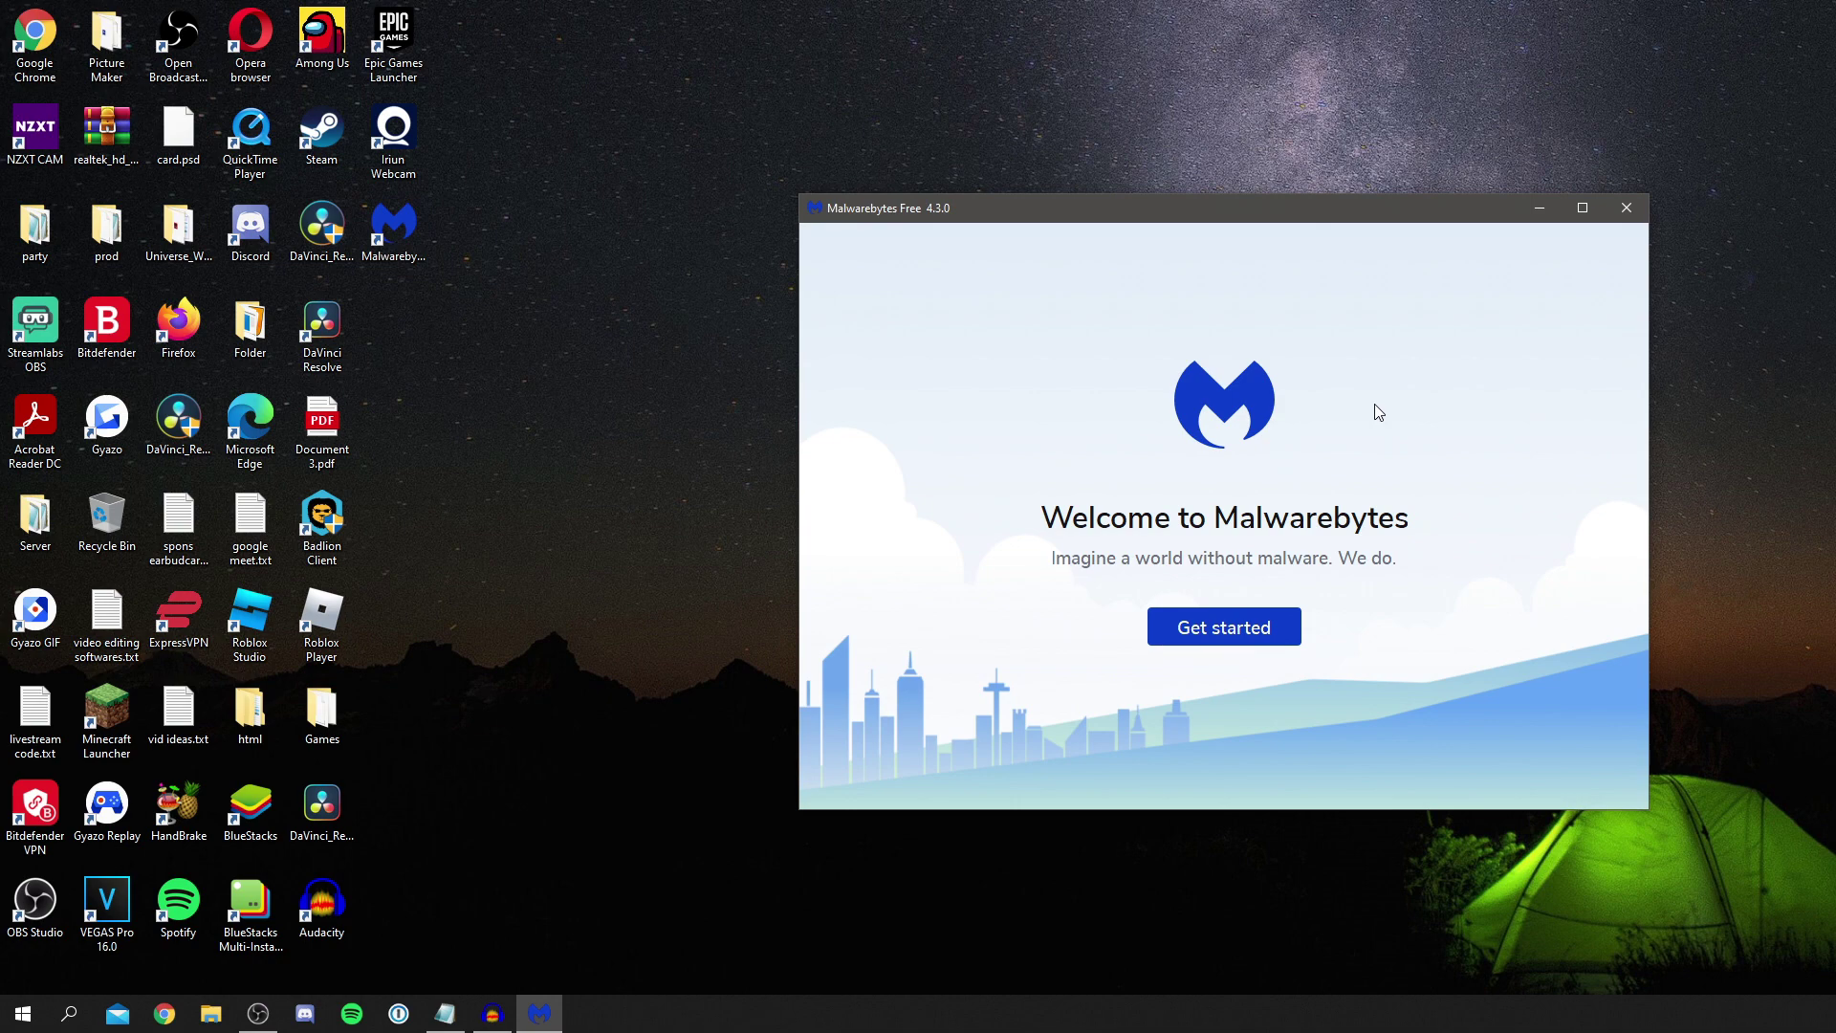
Step: Skip buying Premium, activate the free 14-day Malwarebytes Premium trial, and run a threat scan
{"action": "left_click", "coordinate": [1286, 622]}
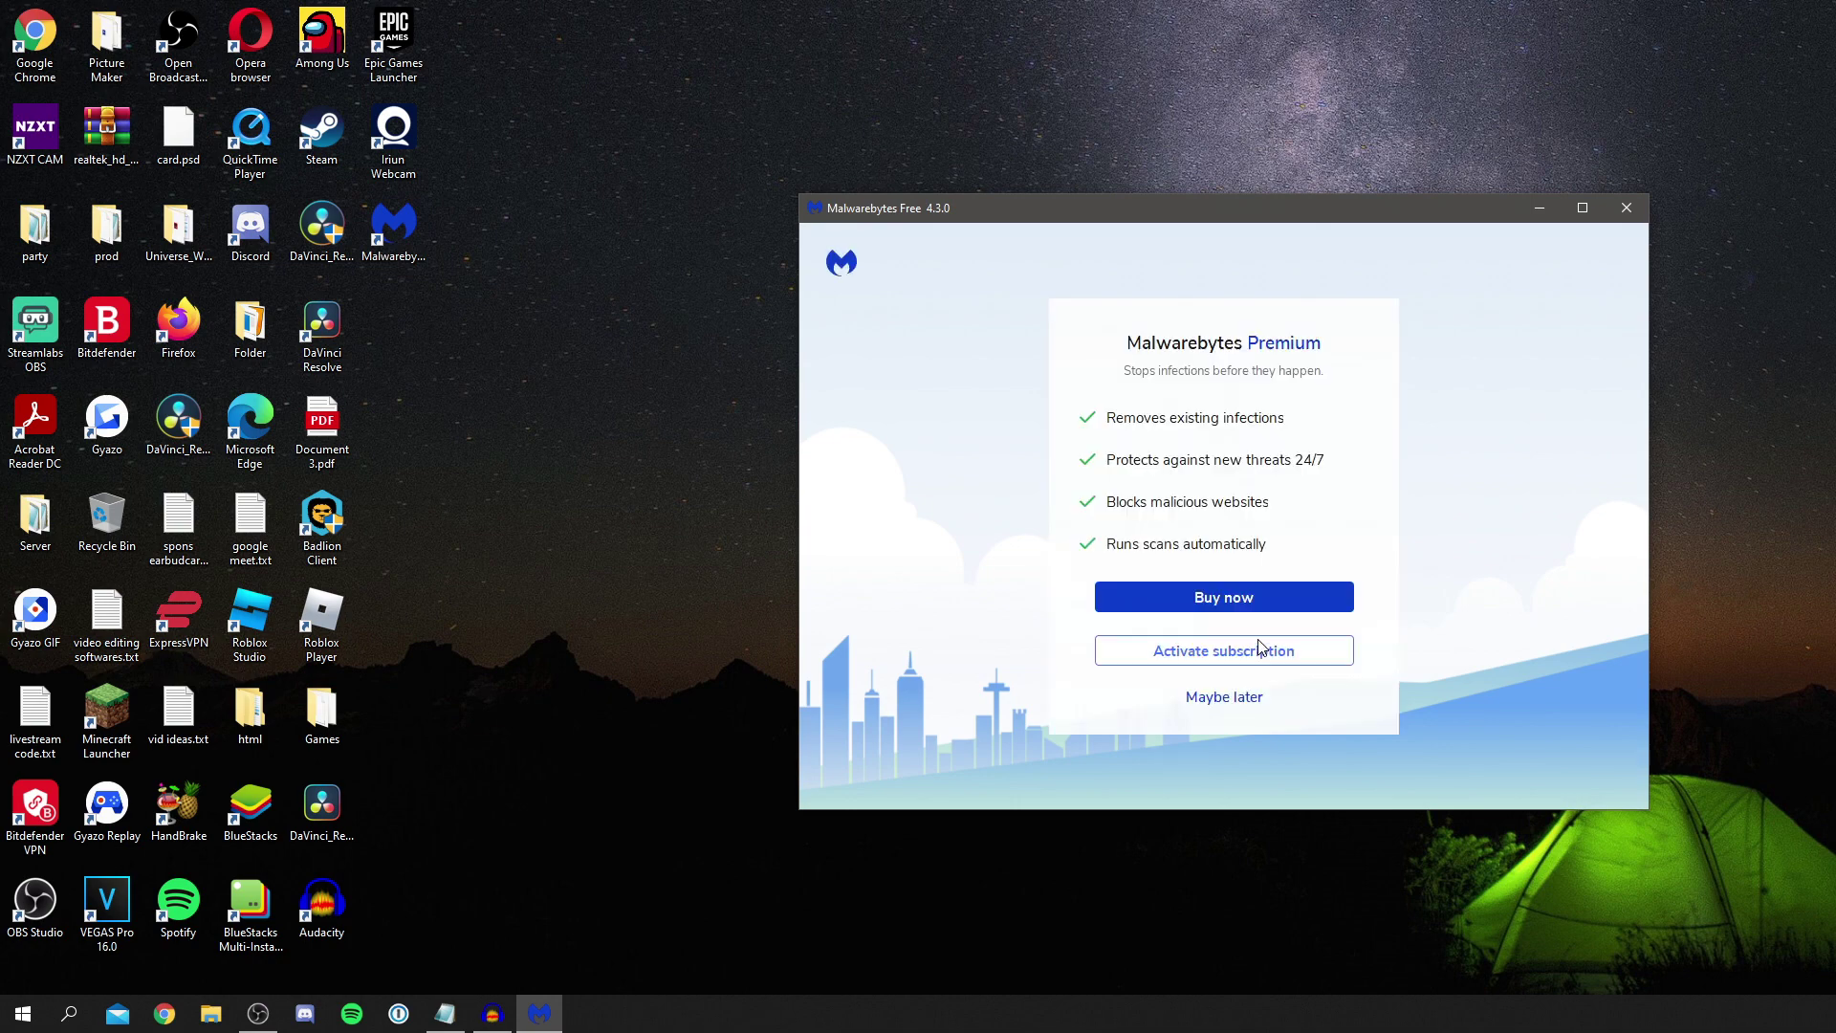
{"action": "left_click", "coordinate": [1225, 697]}
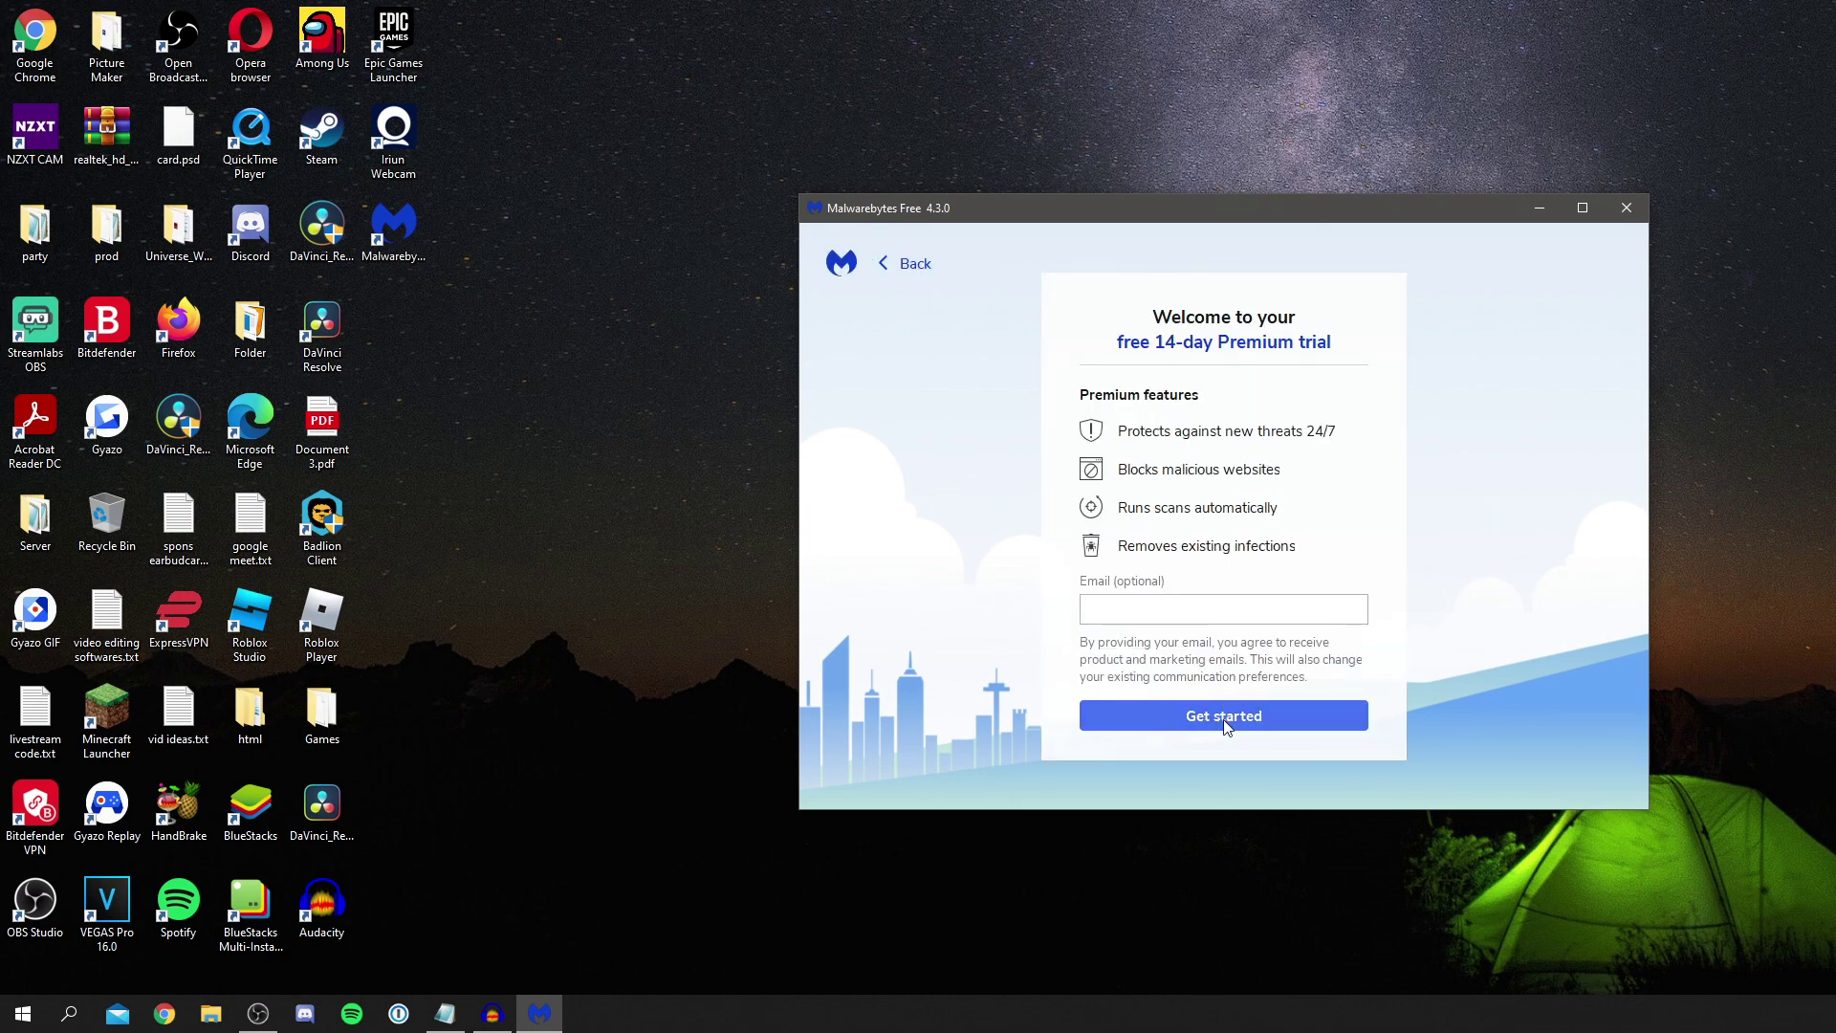
{"action": "left_click", "coordinate": [1226, 724]}
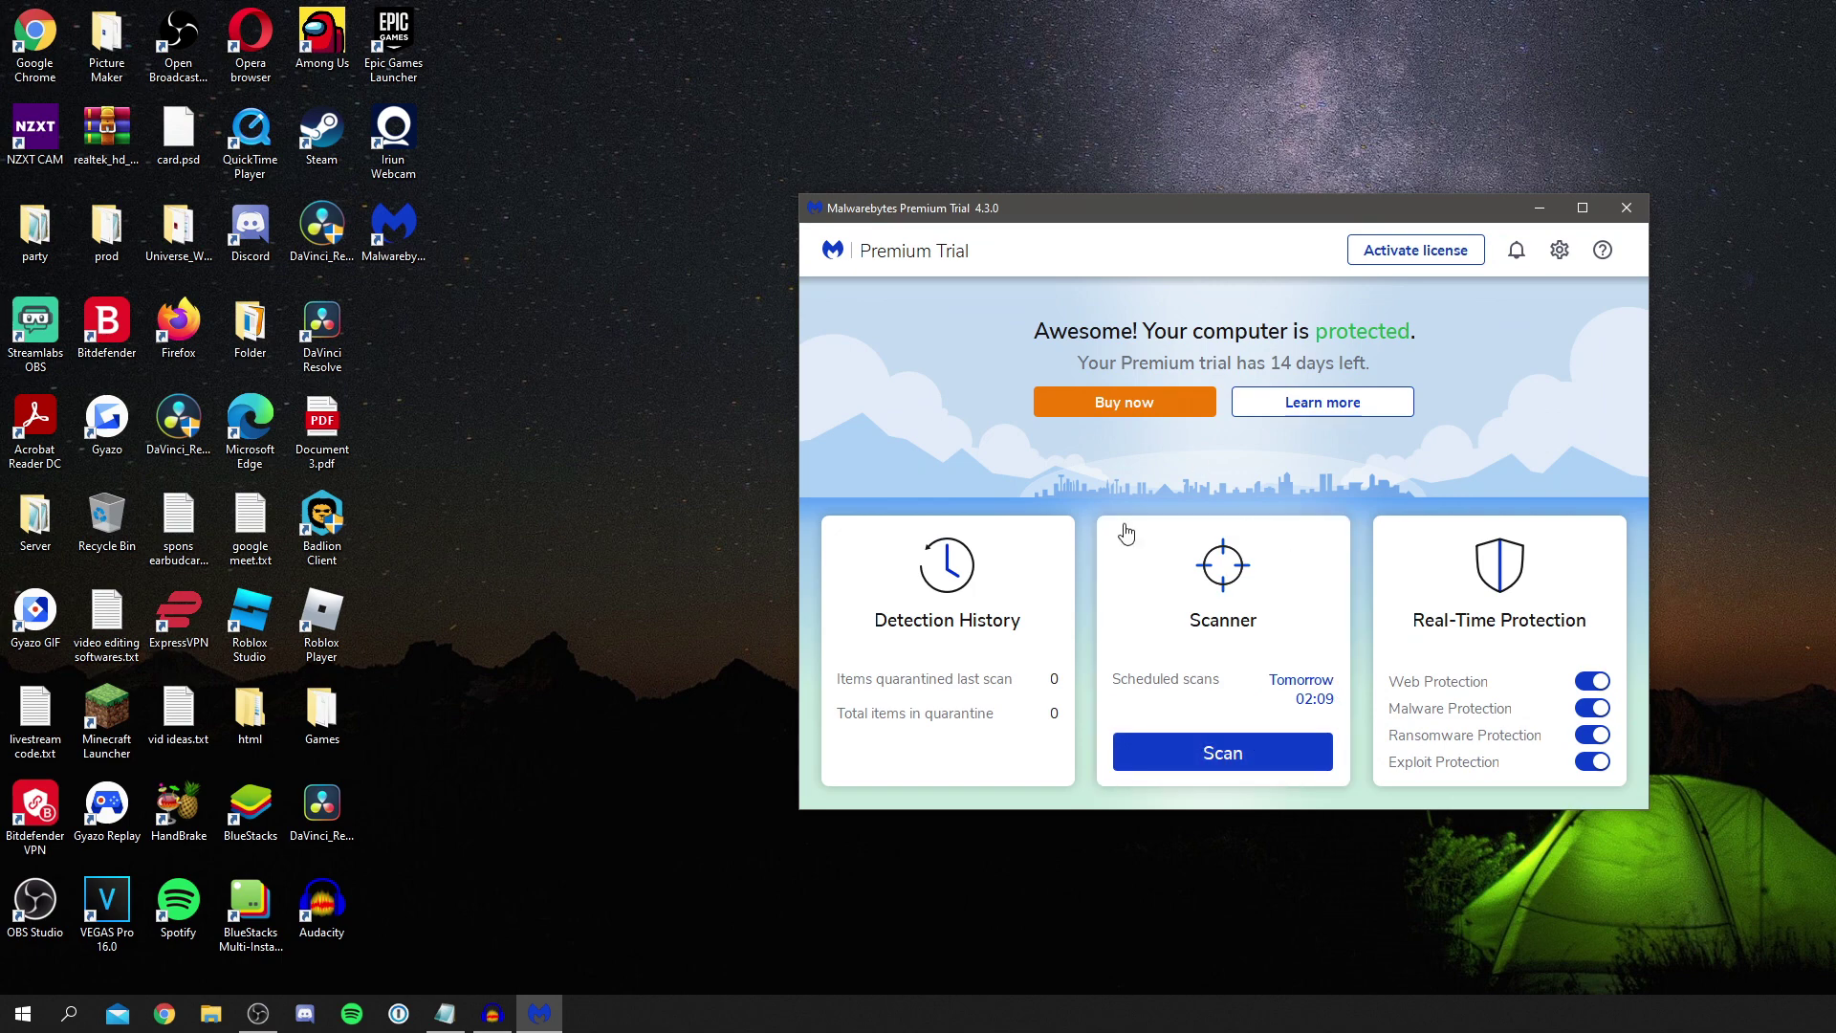
{"action": "left_click", "coordinate": [1215, 752]}
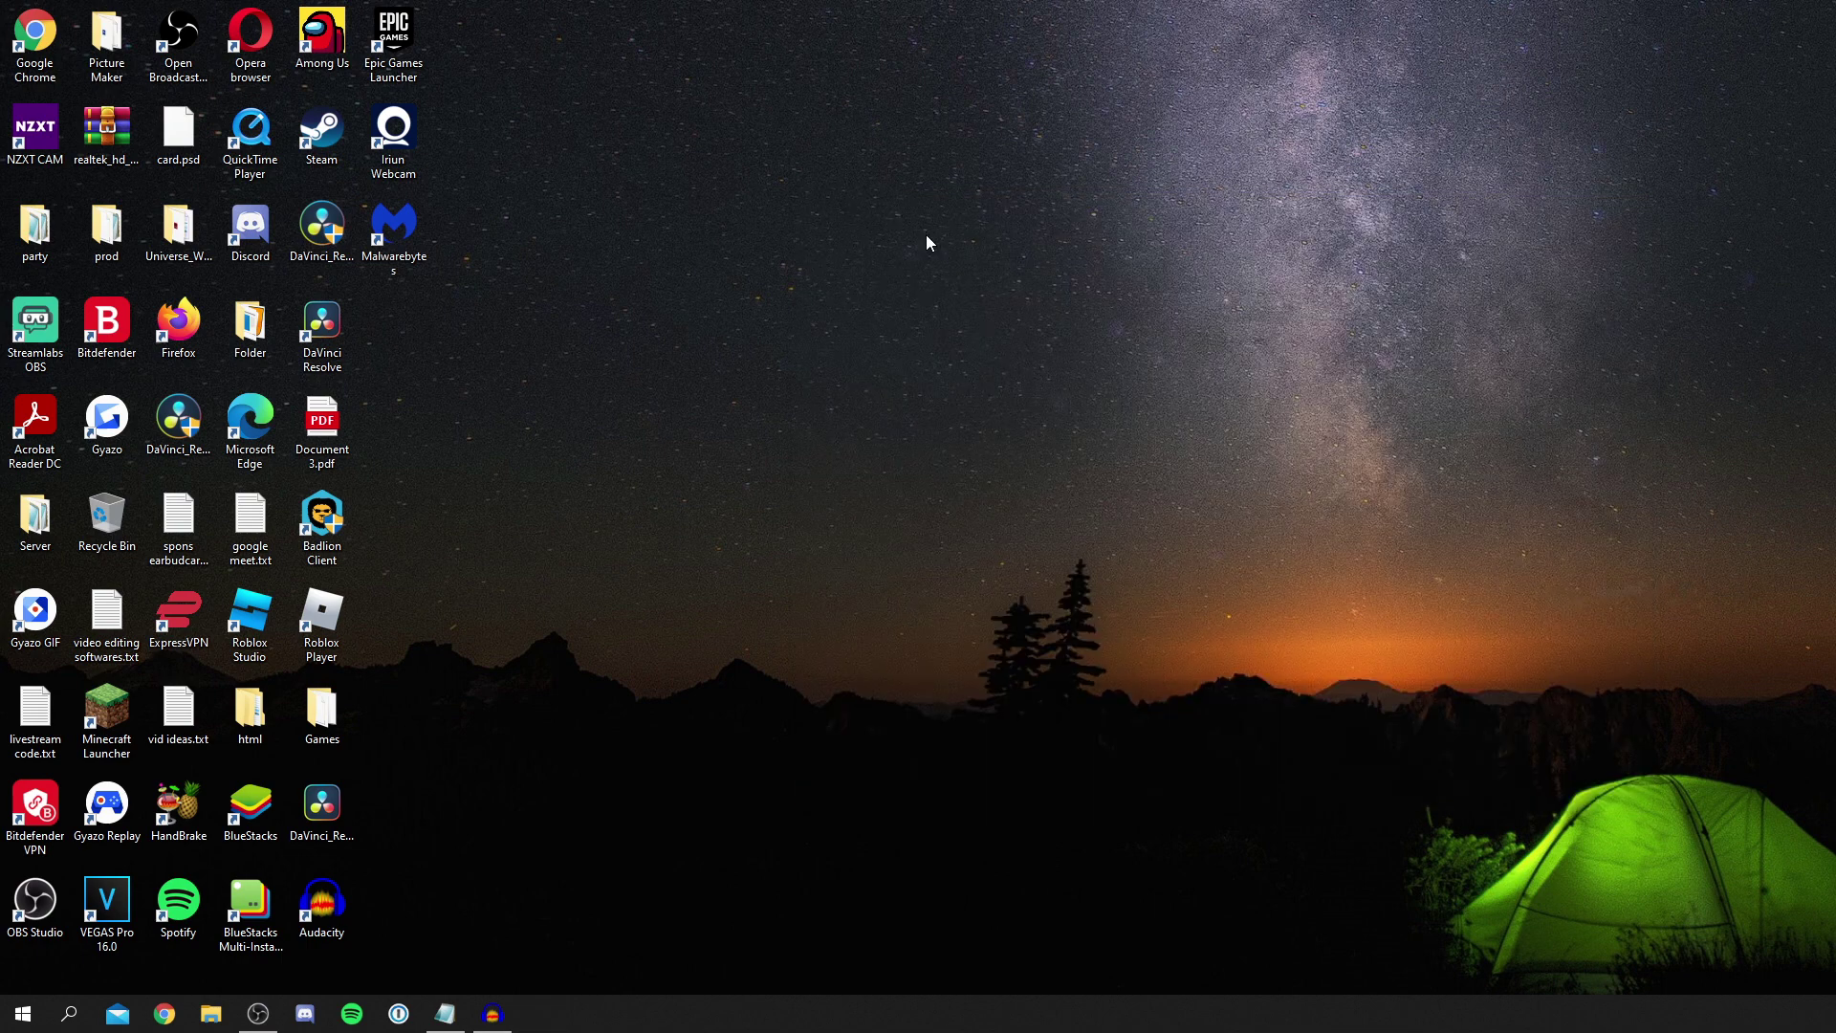
Step: Open NVIDIA Control Panel from the desktop's right-click menu
{"action": "right_click", "coordinate": [1022, 428]}
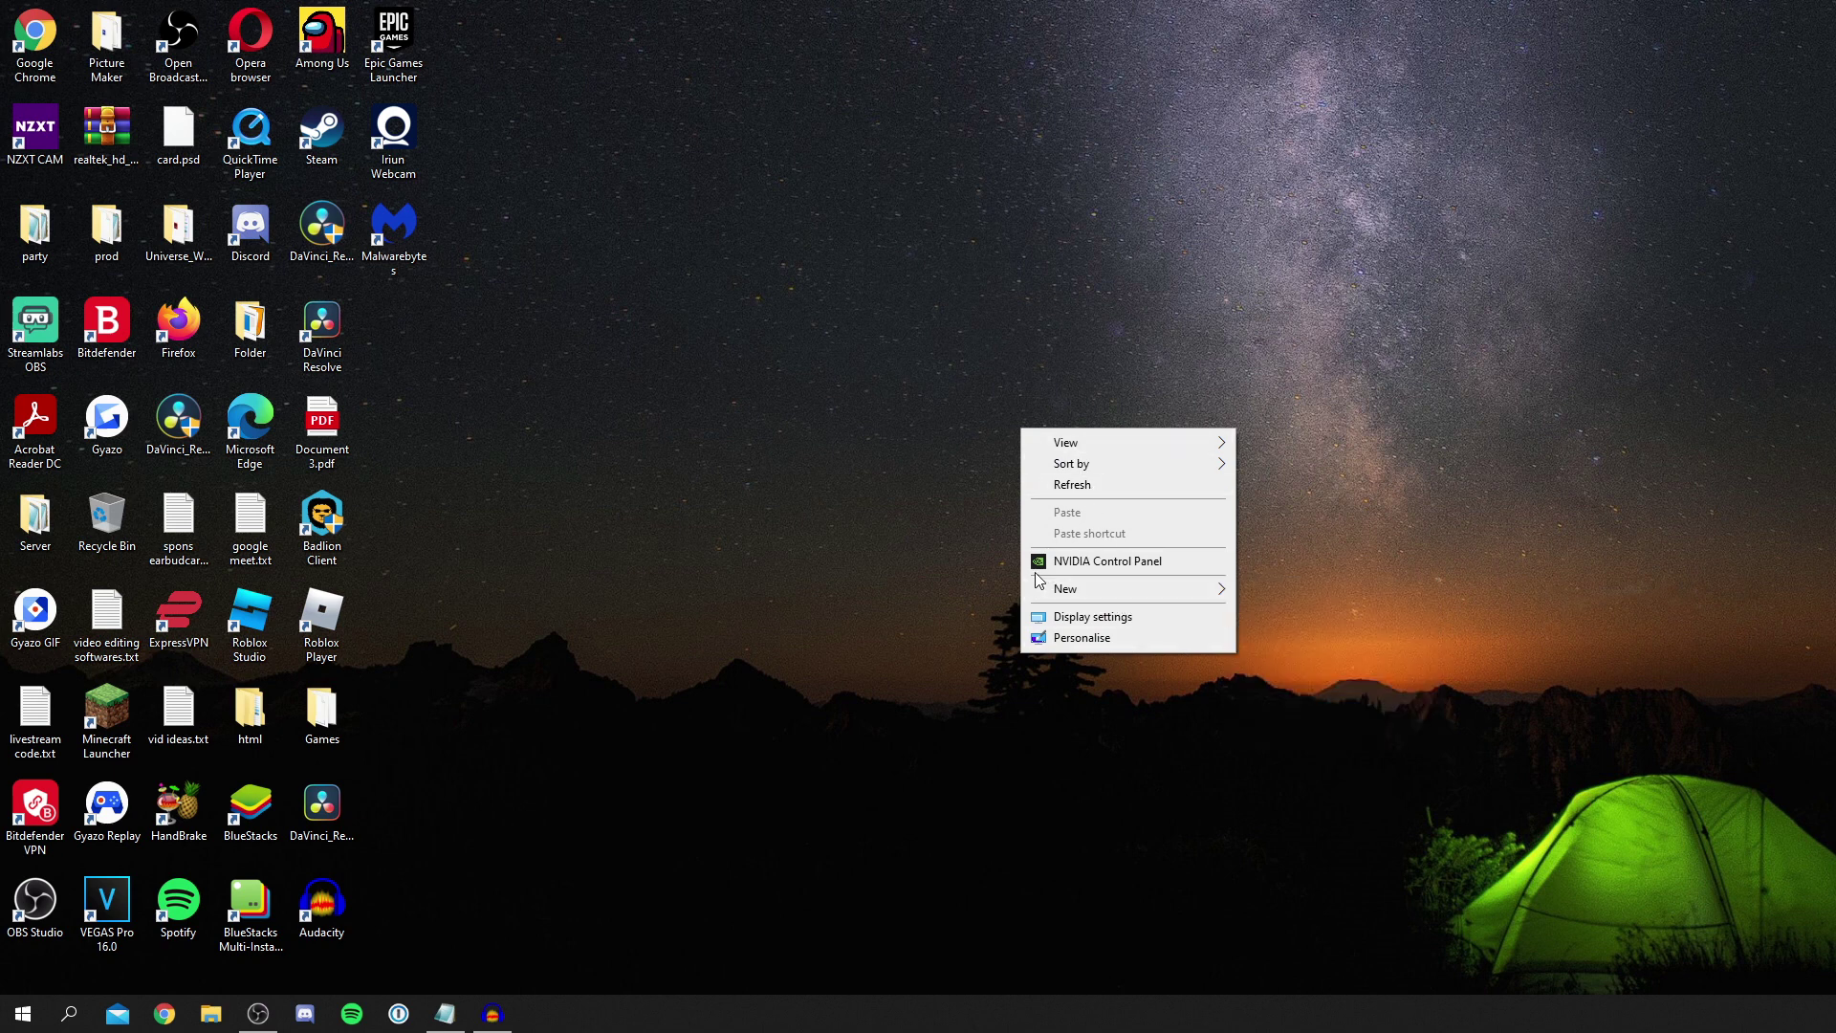
{"action": "left_click", "coordinate": [1104, 564]}
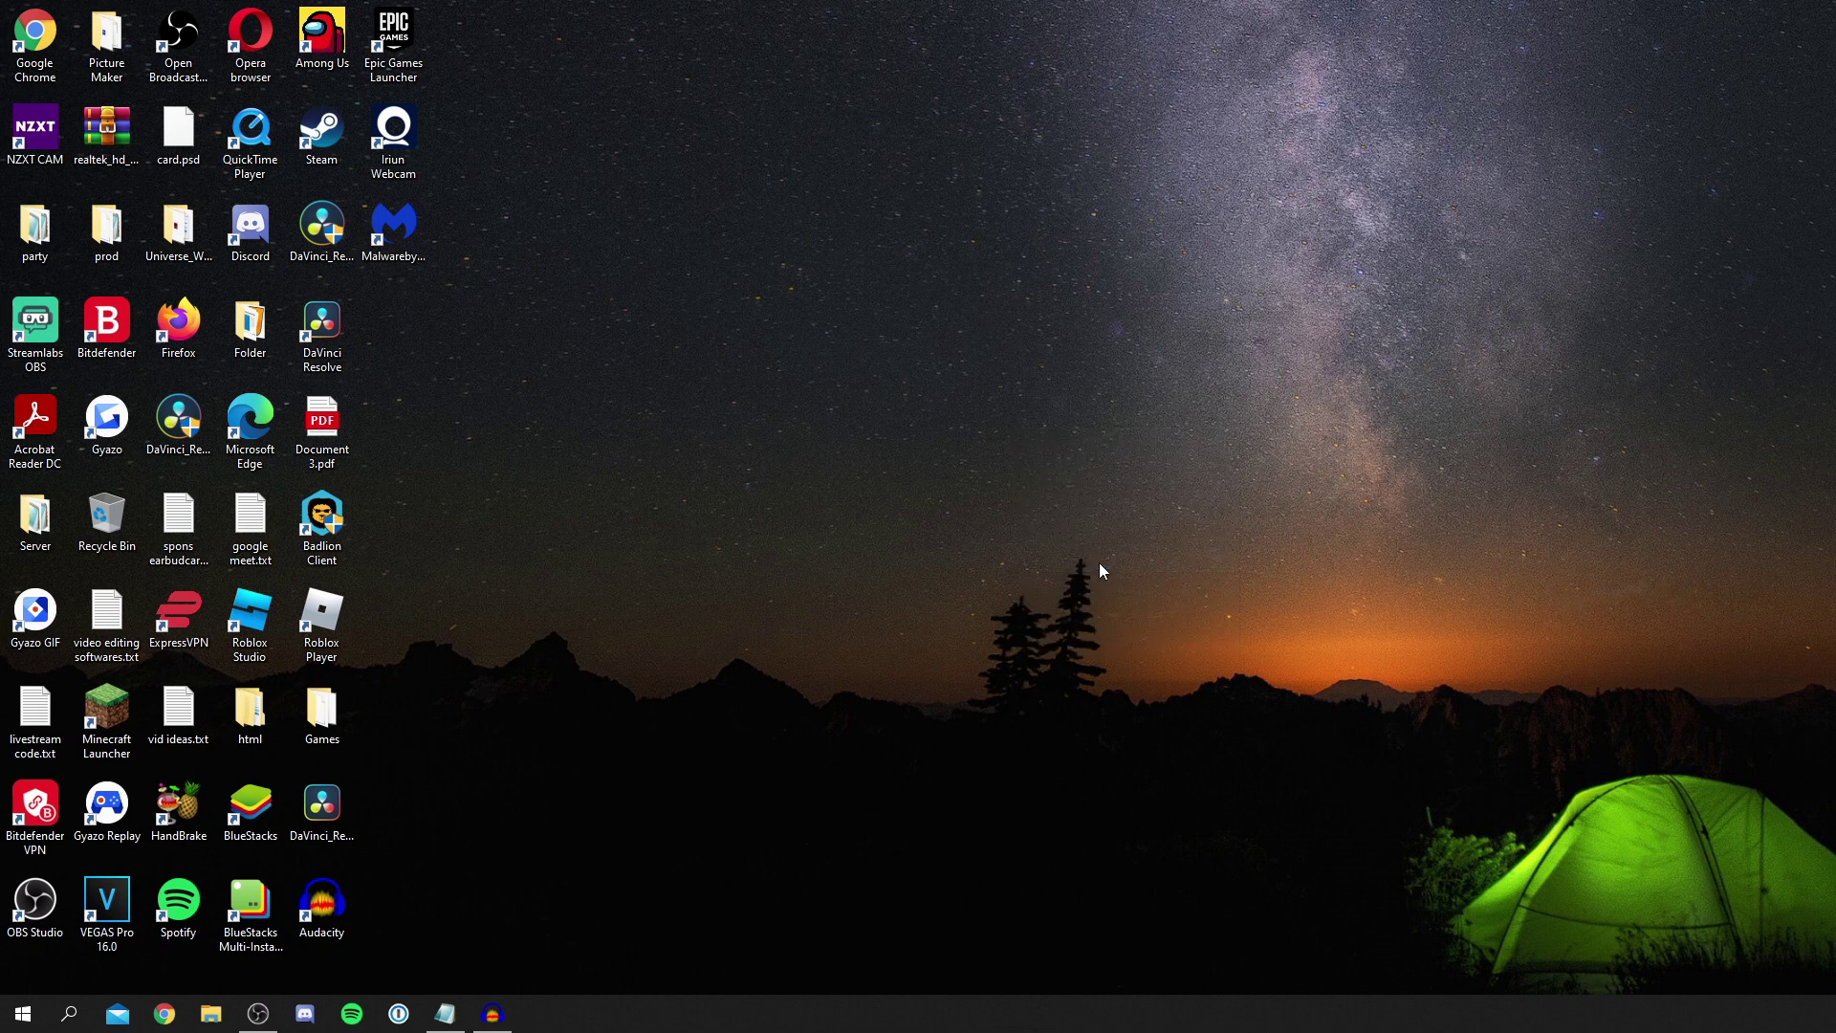